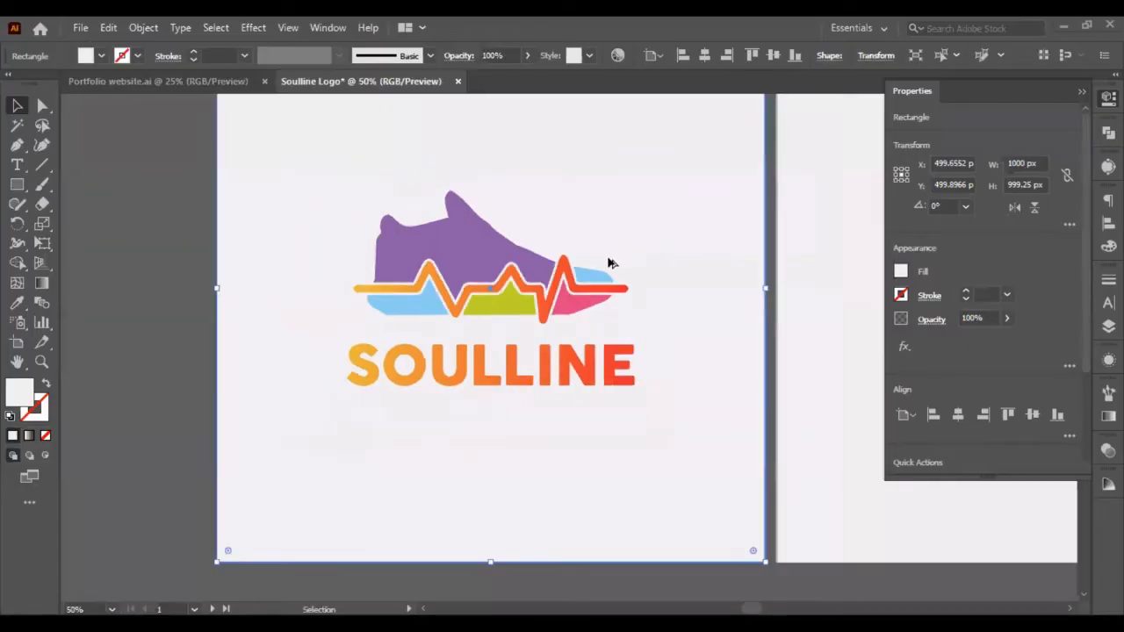
Step: Paste the high-top shoe image into the logo file and move it to the empty area above the first artboard
scroll(612, 263, right, 3)
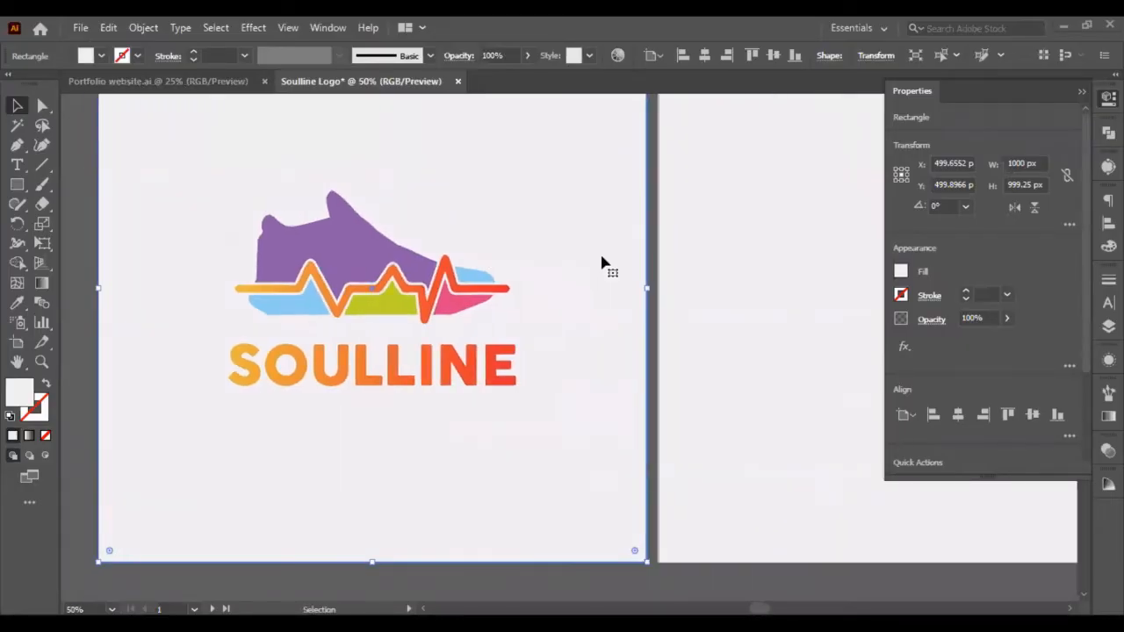
scroll(272, 261, up, 2)
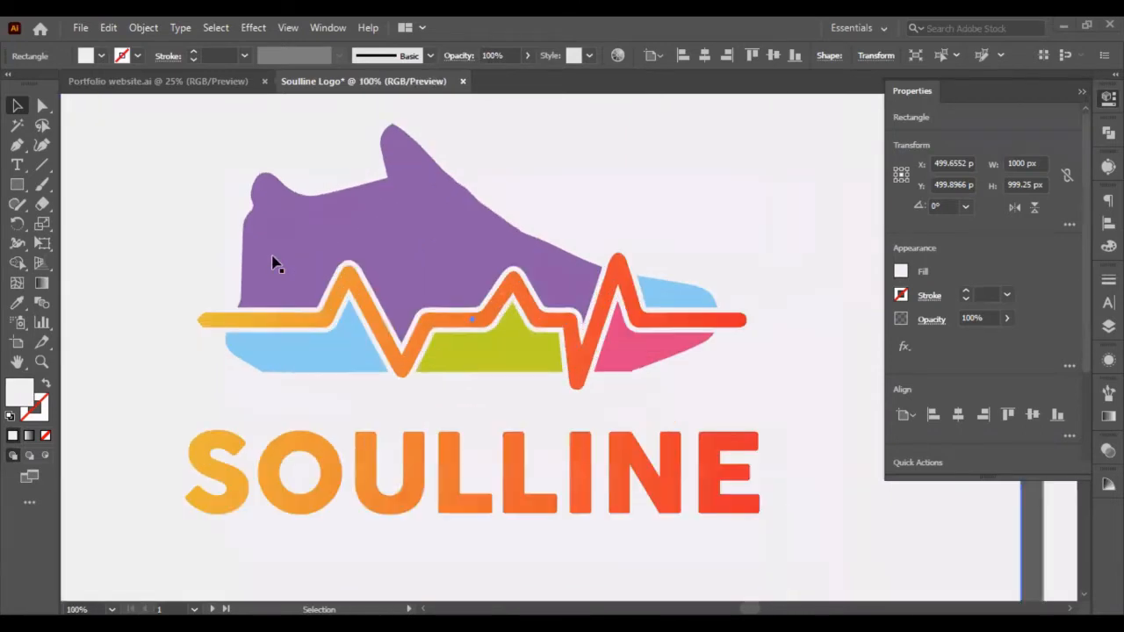
scroll(264, 262, up, 1)
scroll(259, 264, down, 1)
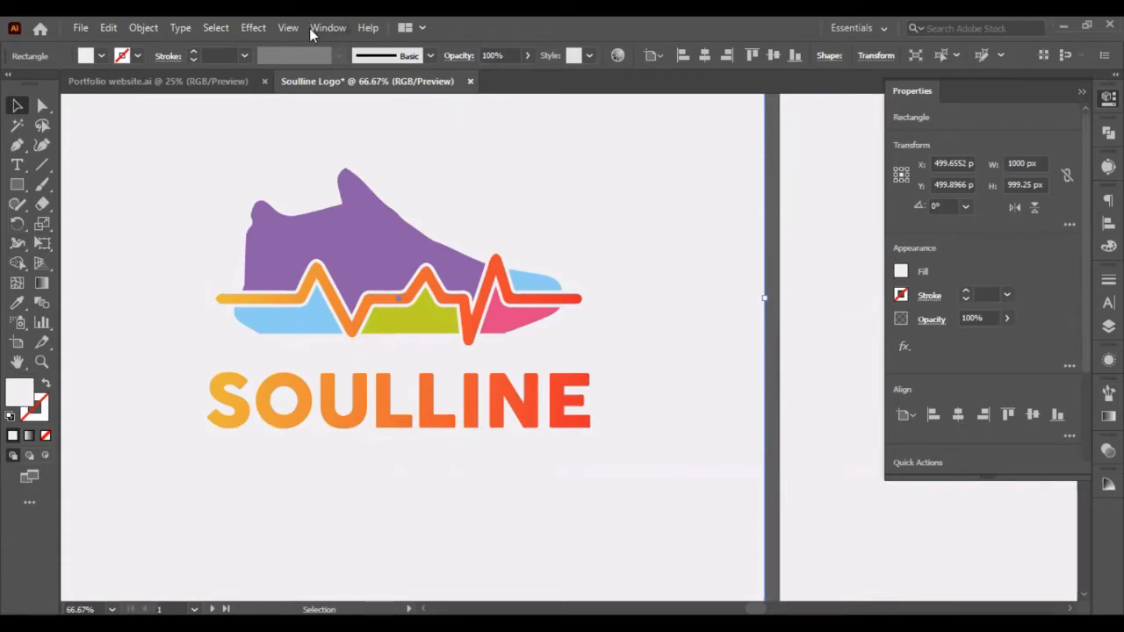
click(790, 209)
key(ctrl+v)
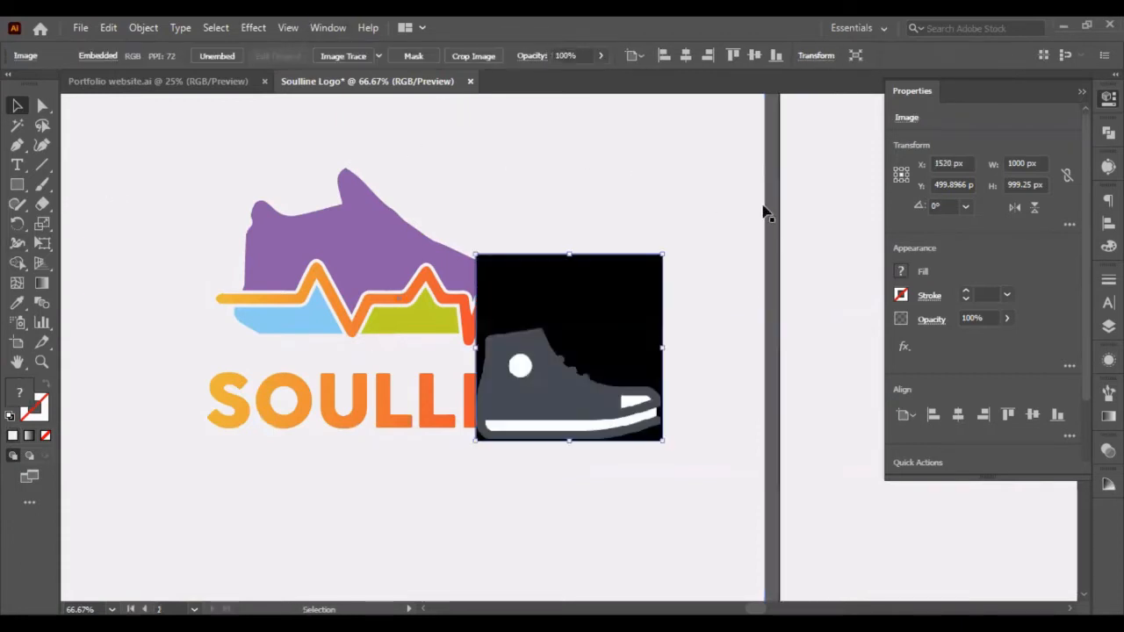
scroll(520, 302, down, 1)
scroll(518, 302, down, 1)
drag(531, 354, 502, 218)
scroll(447, 278, up, 4)
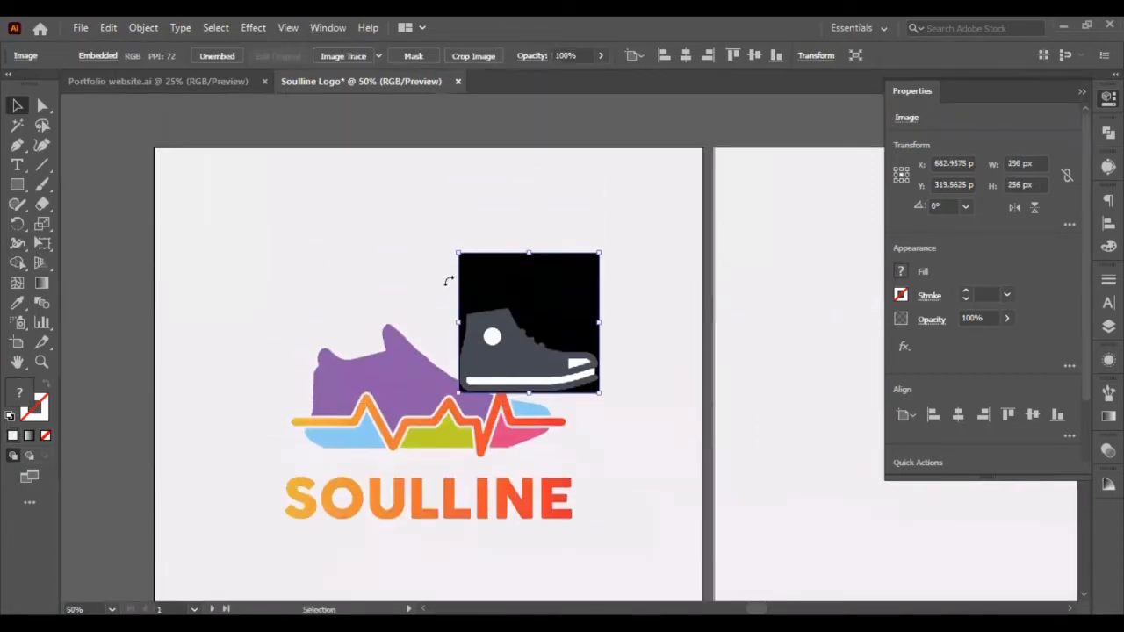
drag(522, 493, 471, 169)
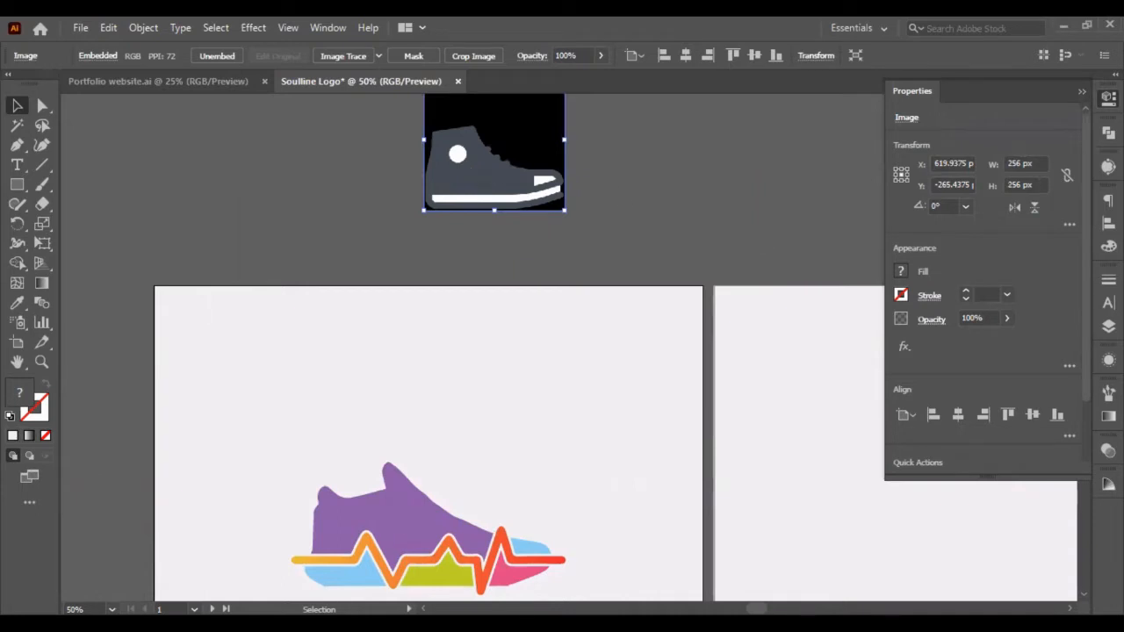
Step: Trace the pasted shoe image in Grayscale mode with 50 grays and check the tracing result
click(892, 403)
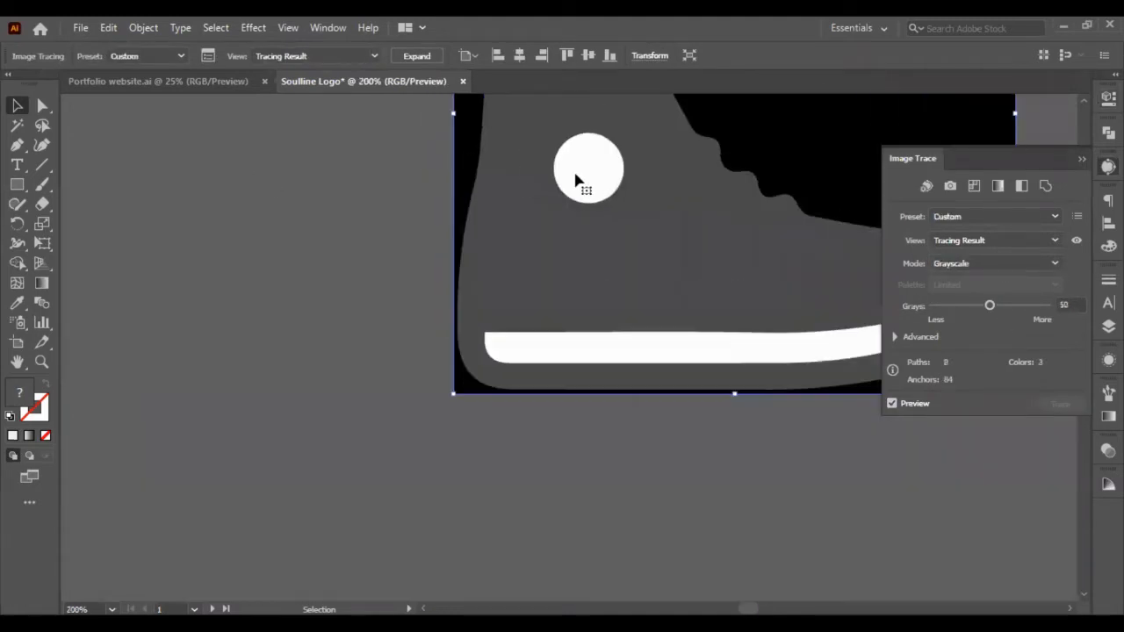
scroll(577, 184, right, 6)
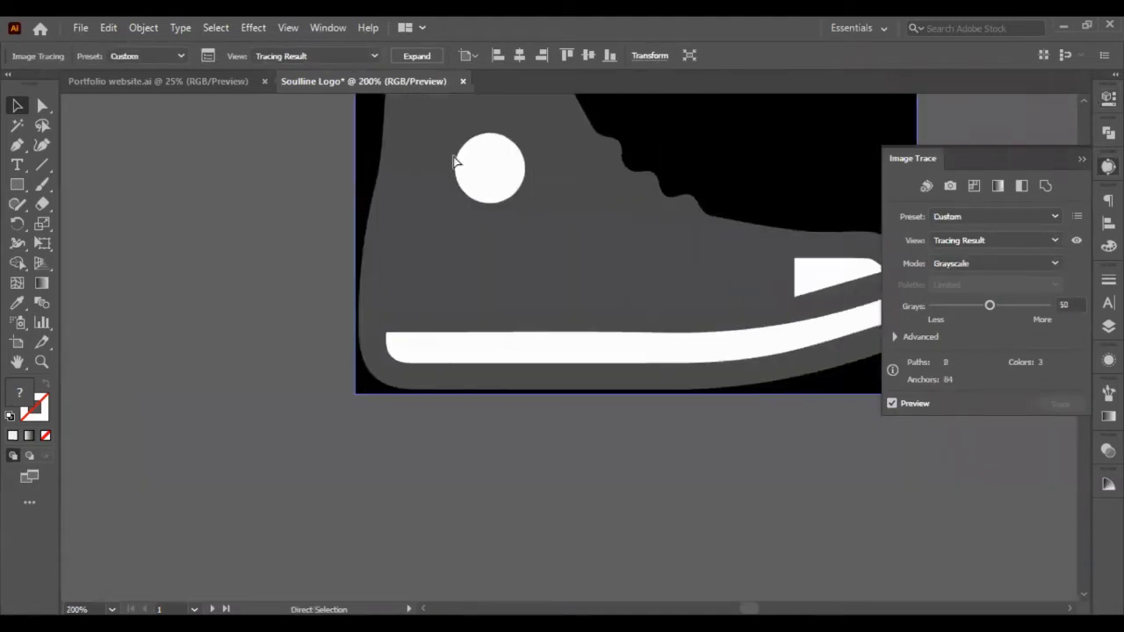
key(v)
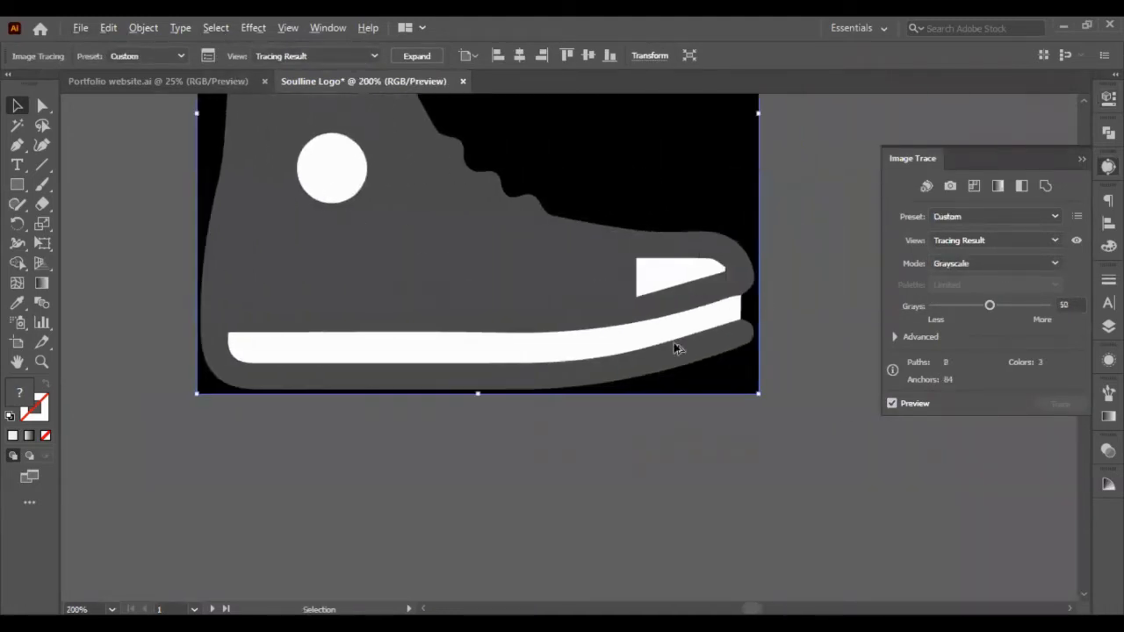
scroll(677, 349, down, 1)
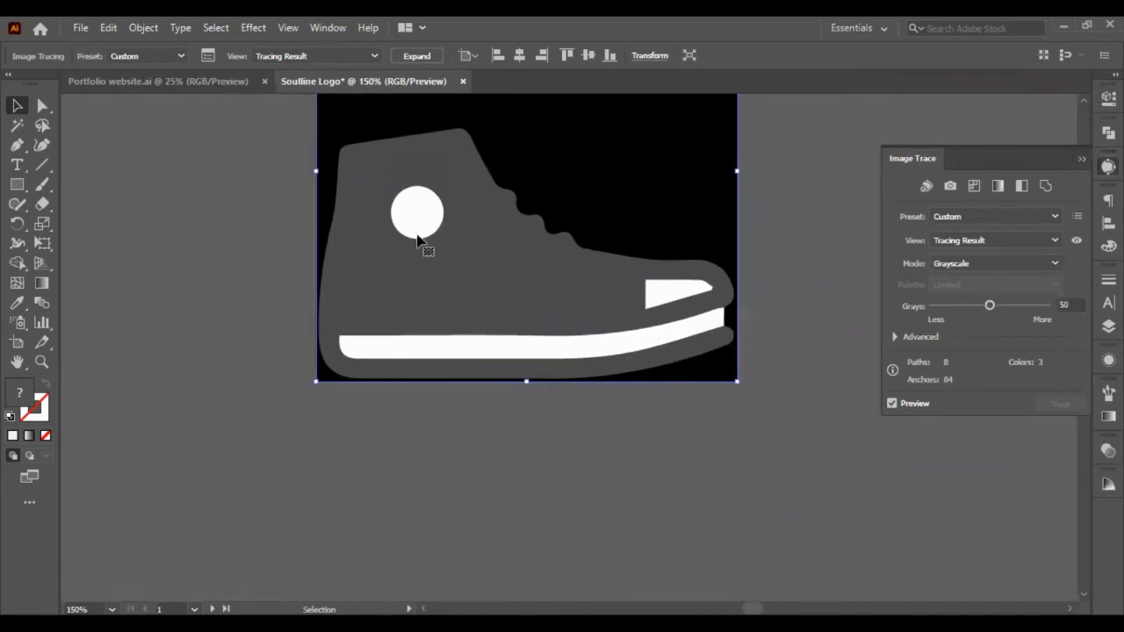
Step: Expand the traced shoe into separate editable shapes and delete its black background shape
click(146, 29)
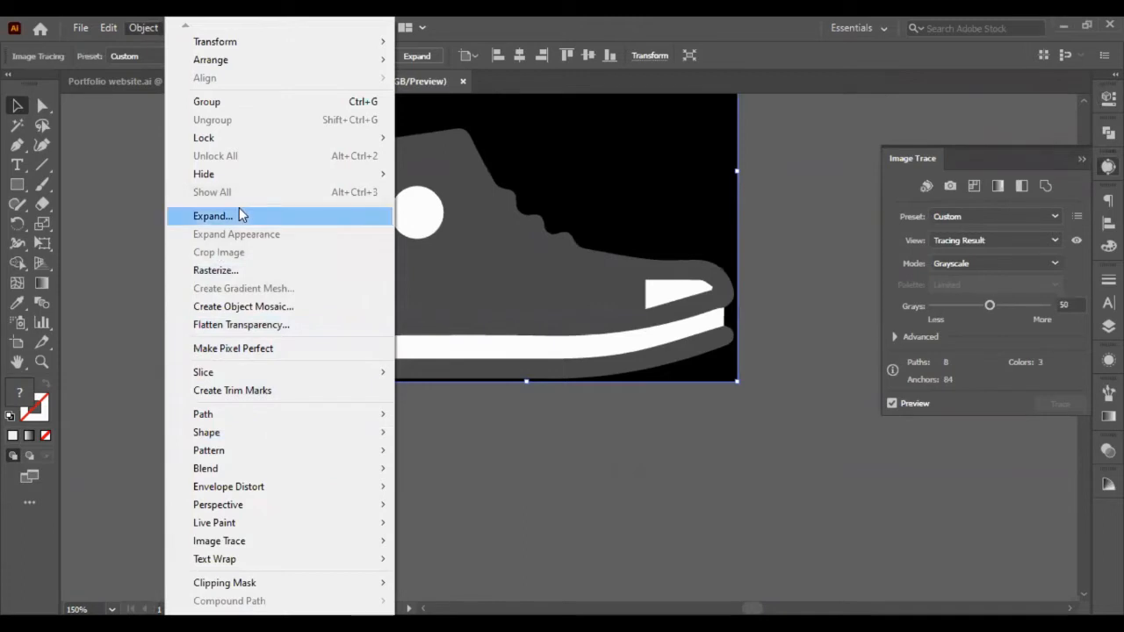
click(359, 409)
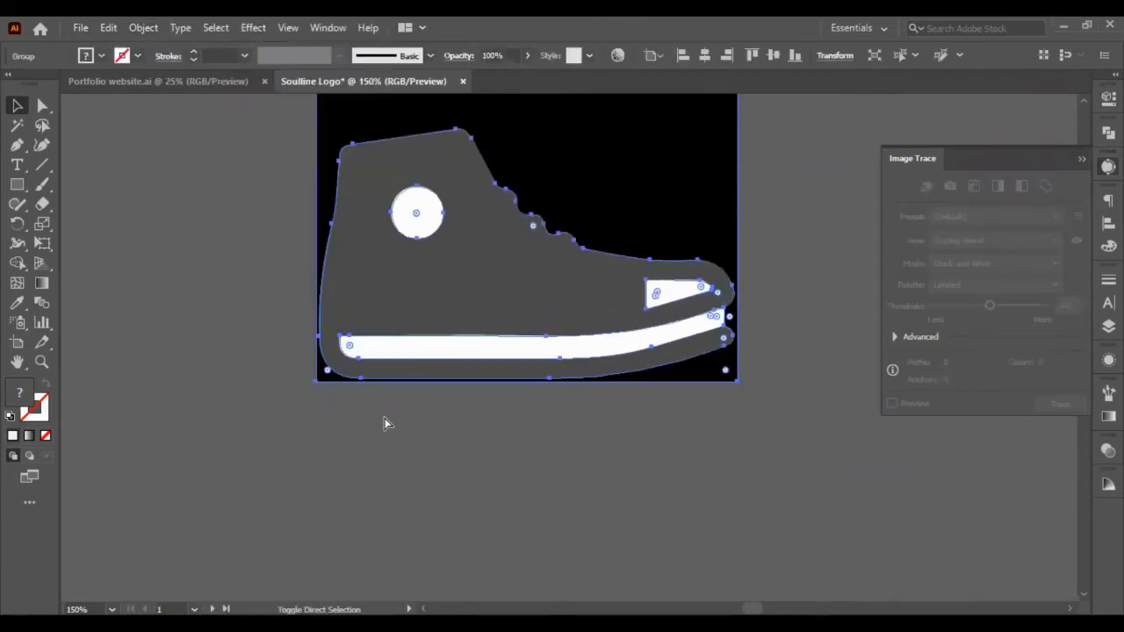
click(489, 502)
drag(632, 179, 421, 261)
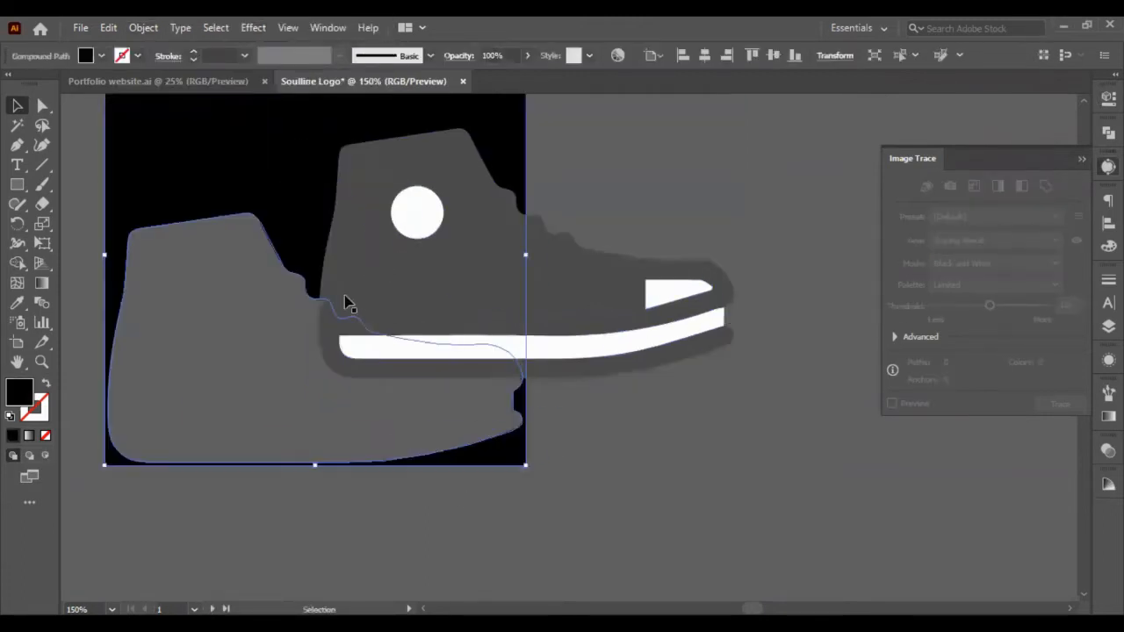
key(Delete)
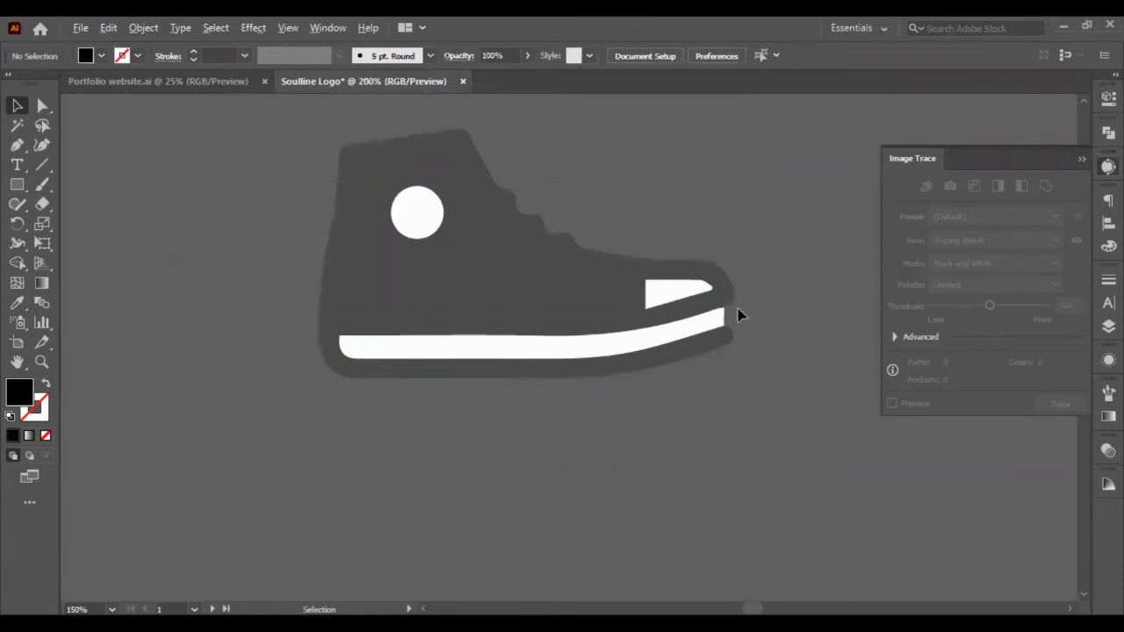
Step: Unite all the remaining shoe shapes into one solid silhouette with Pathfinder
scroll(738, 310, up, 3)
scroll(736, 309, down, 4)
drag(745, 416, 434, 193)
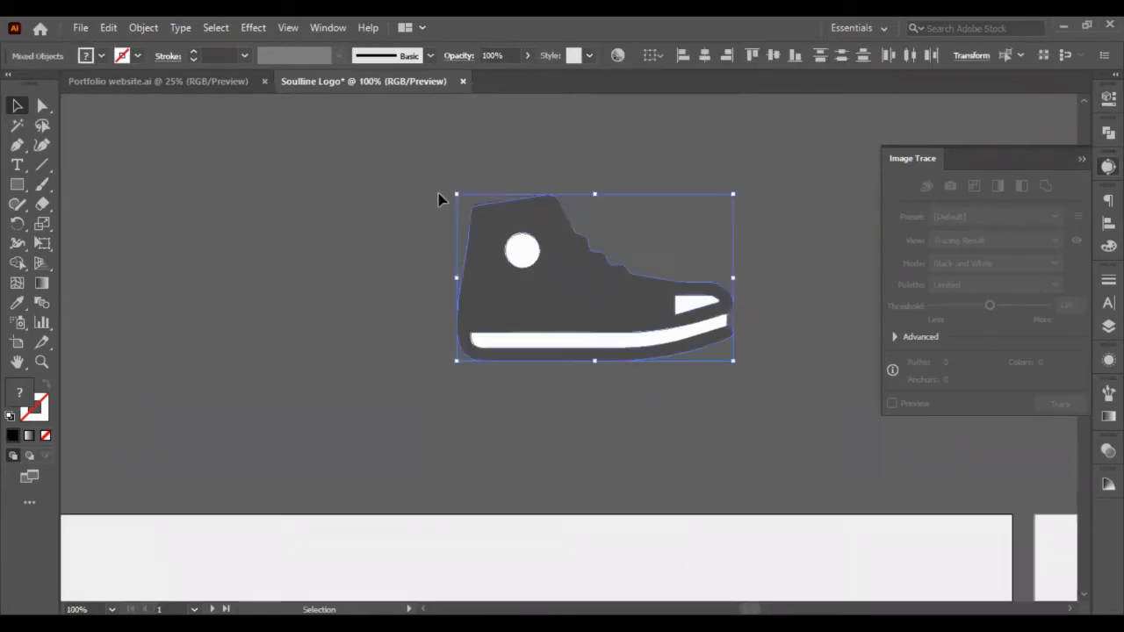
key(ctrl+shift+F9)
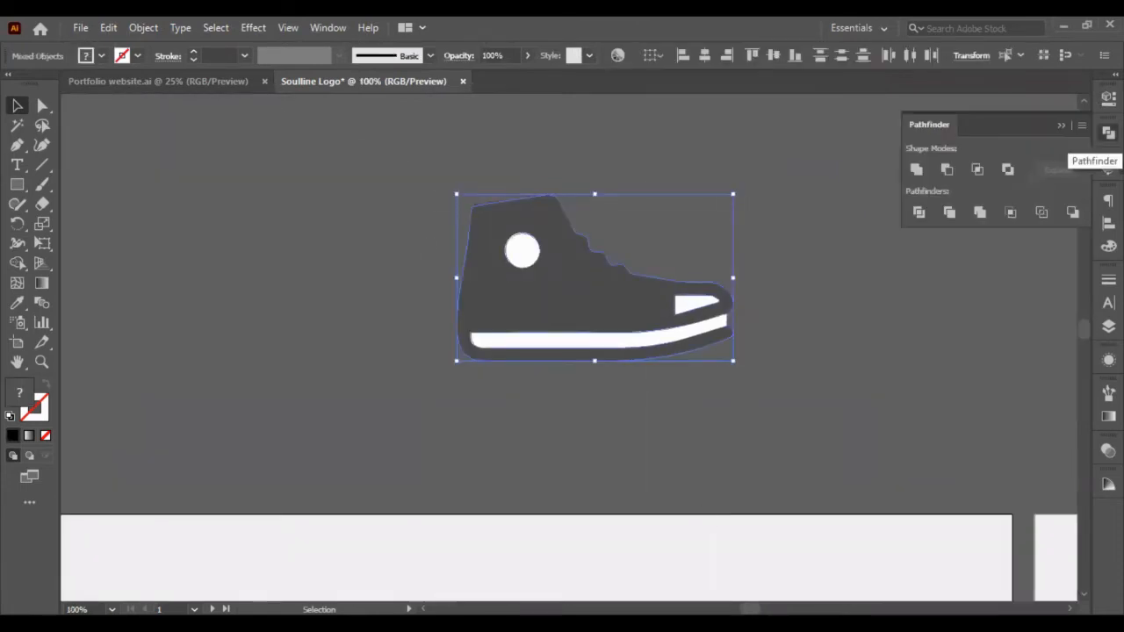
click(913, 169)
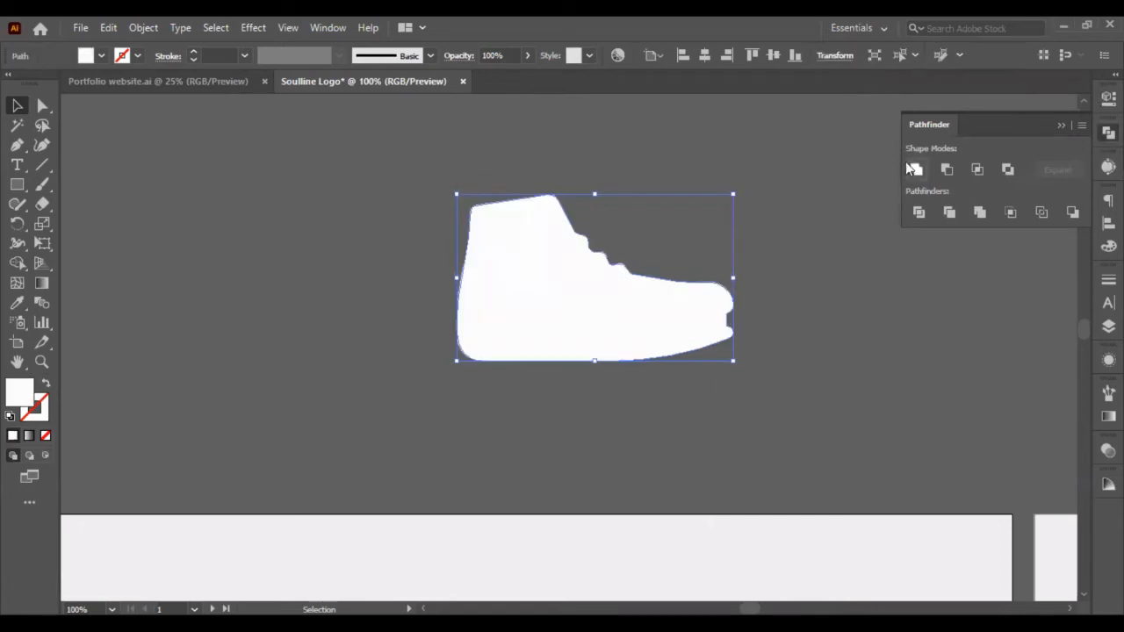
click(654, 166)
Step: Draw a closed Pen tool shape over the notch at the shoe's toe, following the curve of the front edge
scroll(759, 308, up, 3)
scroll(652, 326, left, 2)
scroll(664, 324, right, 4)
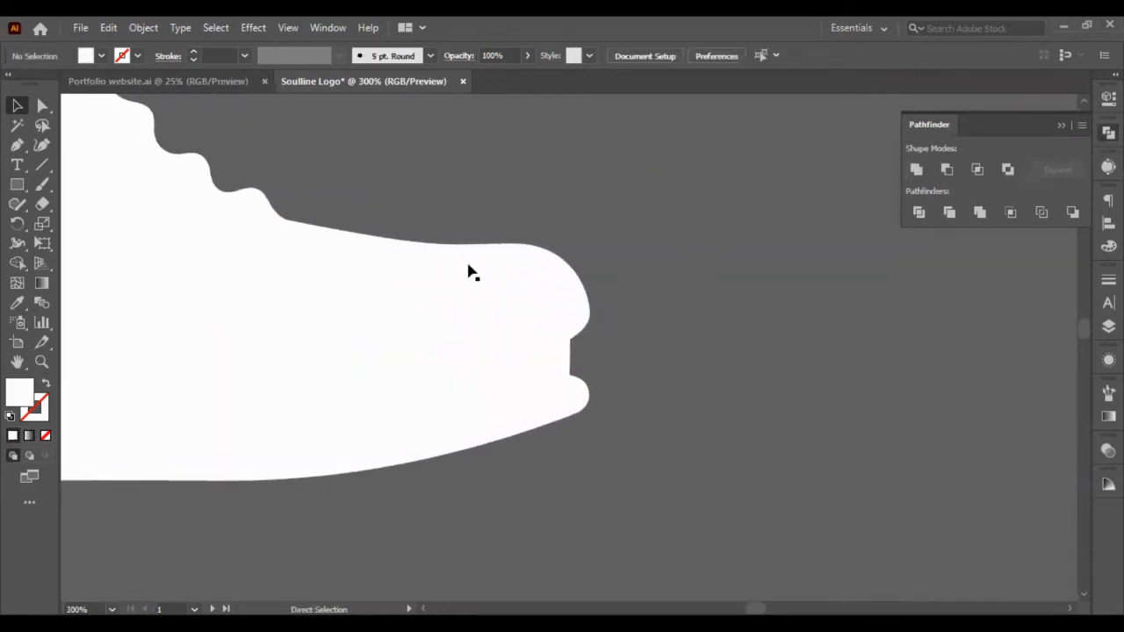
click(17, 145)
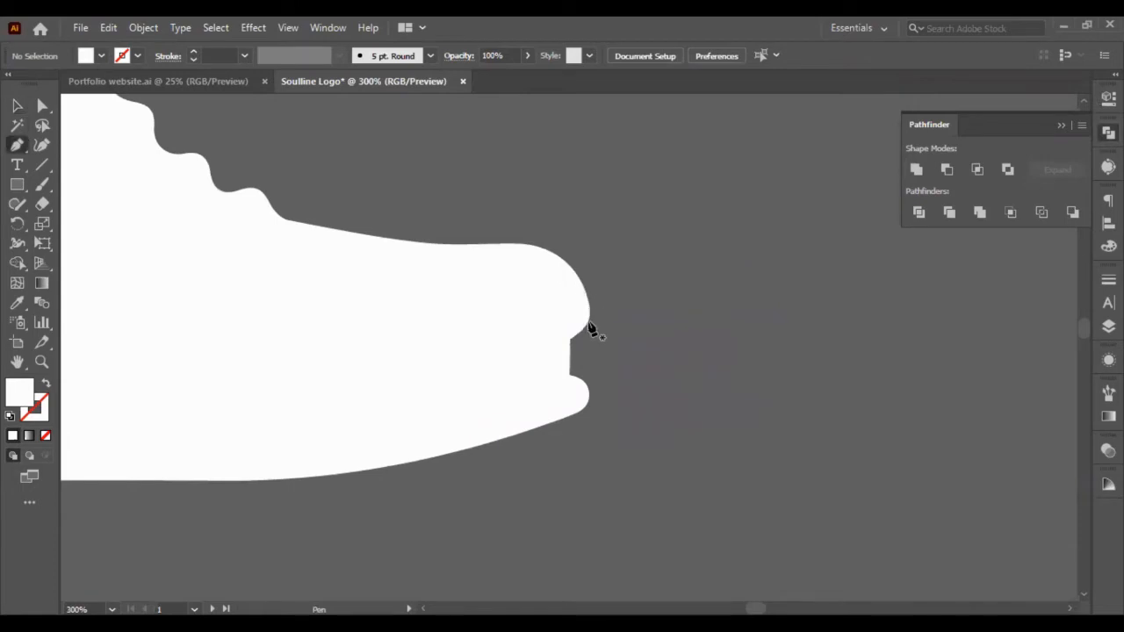
scroll(586, 396, up, 4)
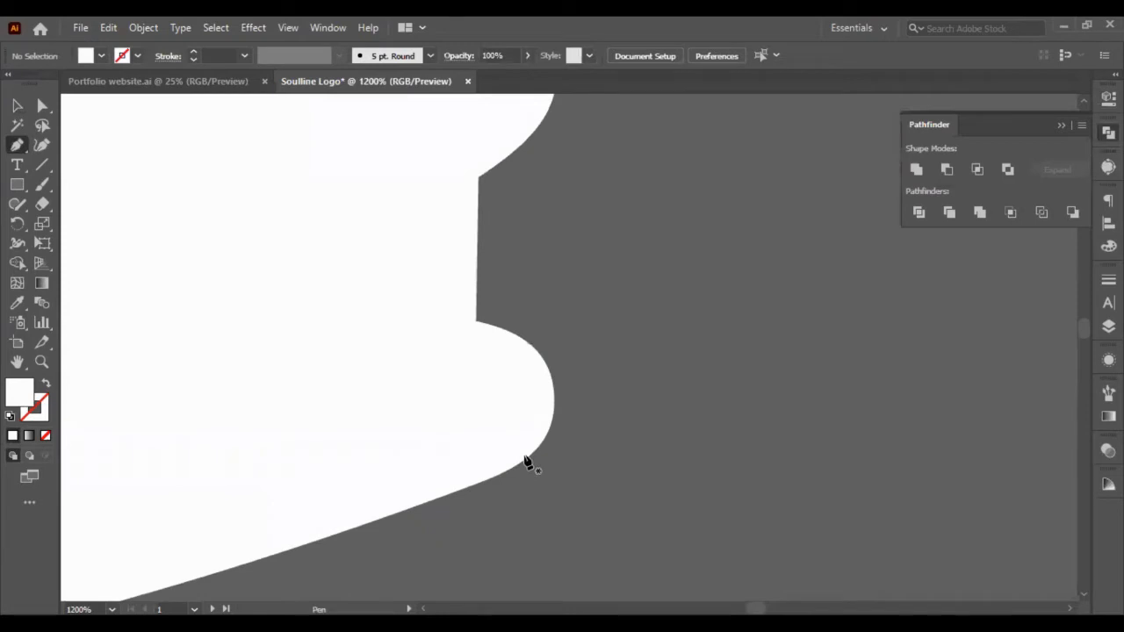
click(553, 409)
scroll(696, 111, up, 2)
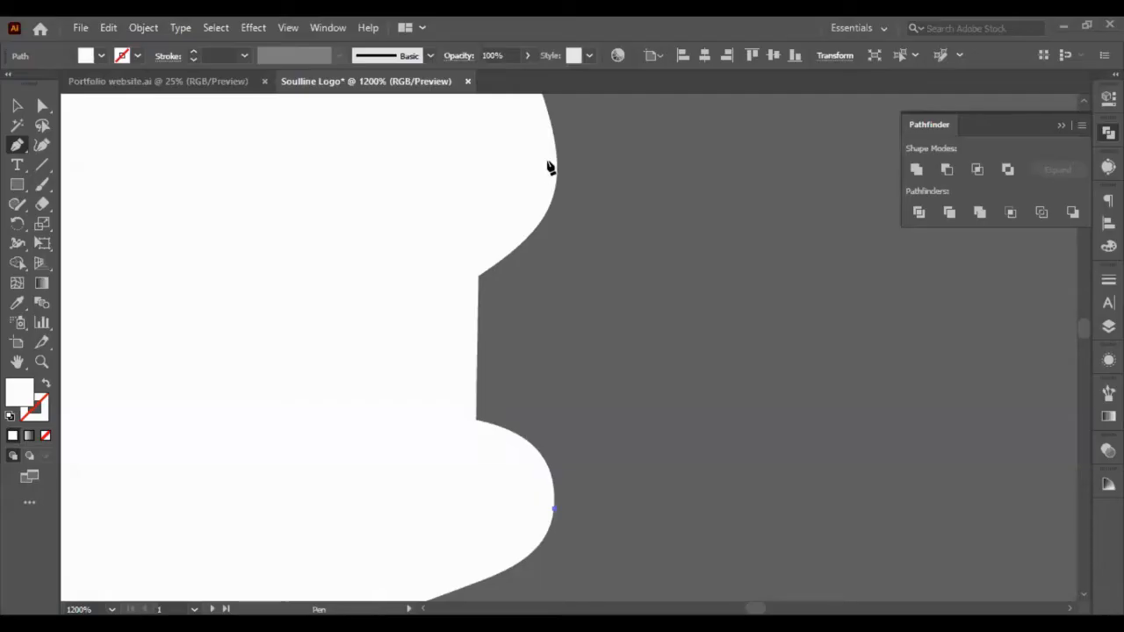
click(597, 153)
click(398, 279)
click(408, 483)
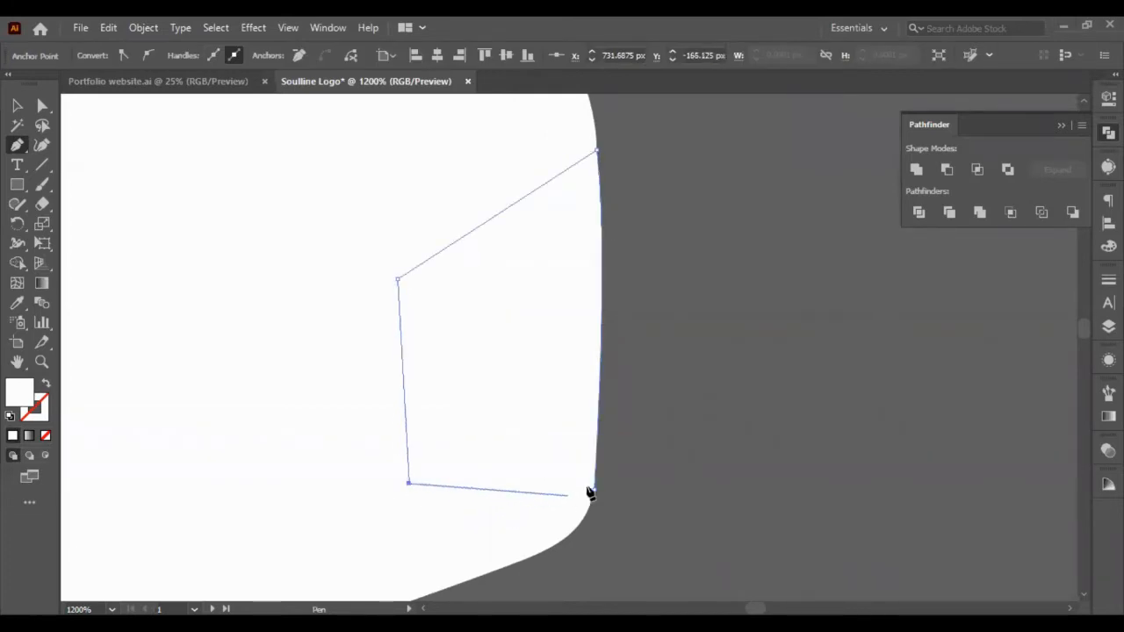
click(594, 490)
Step: Unite the toe patch with the shoe silhouette into a single shape
click(16, 107)
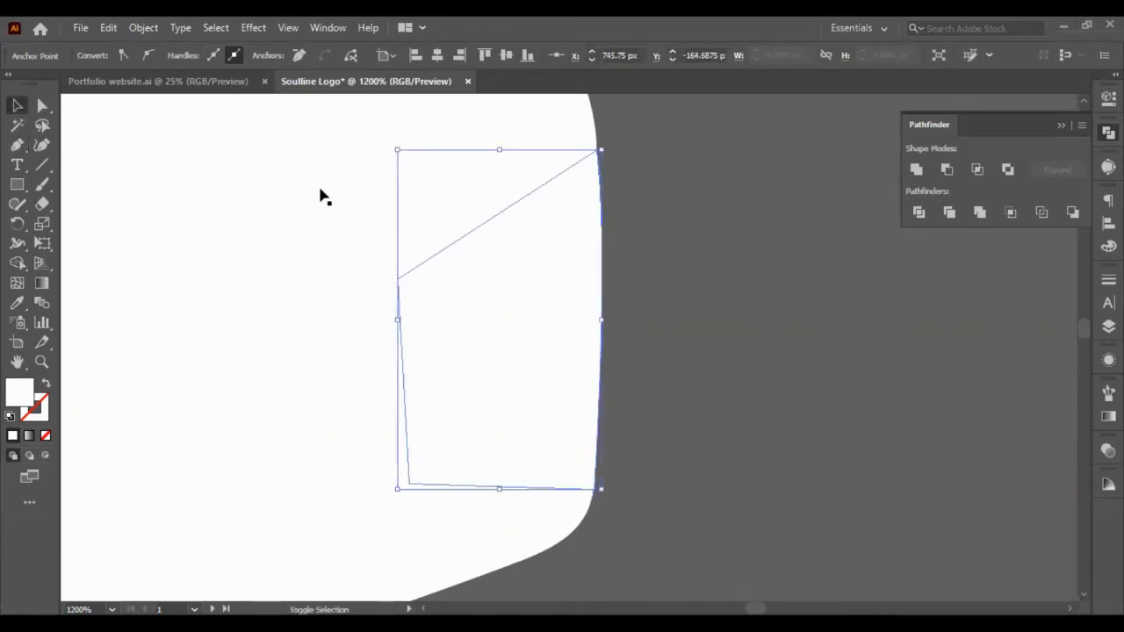
shift+click(320, 190)
click(916, 169)
click(724, 284)
Step: Fill the white shoe silhouette with the purple sampled from the original logo's shoe
scroll(711, 280, down, 6)
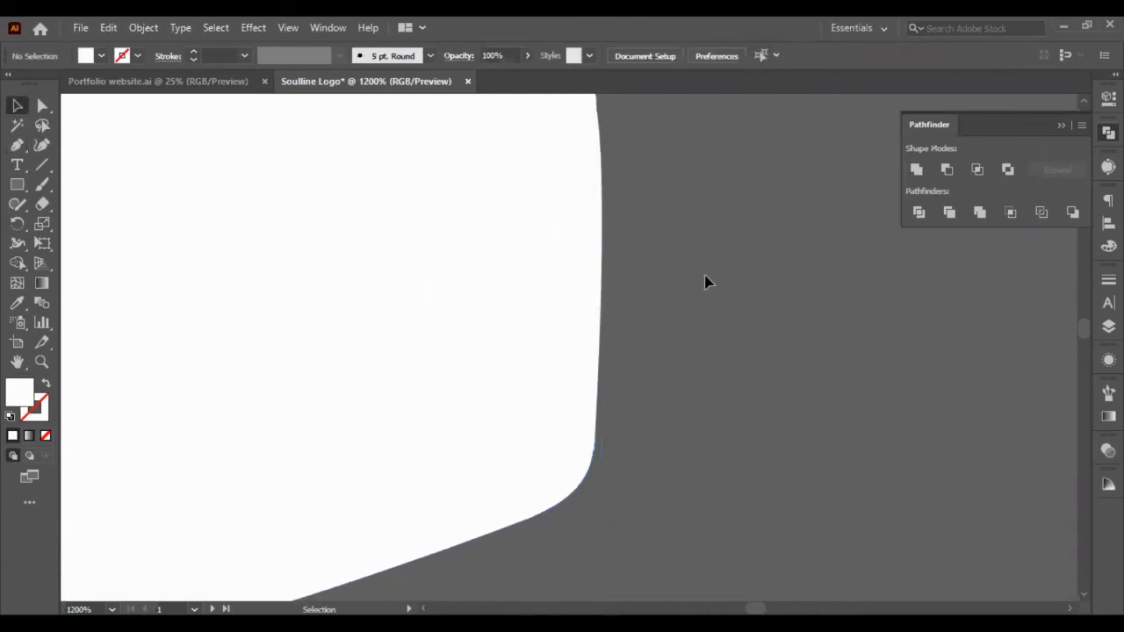
scroll(686, 277, down, 3)
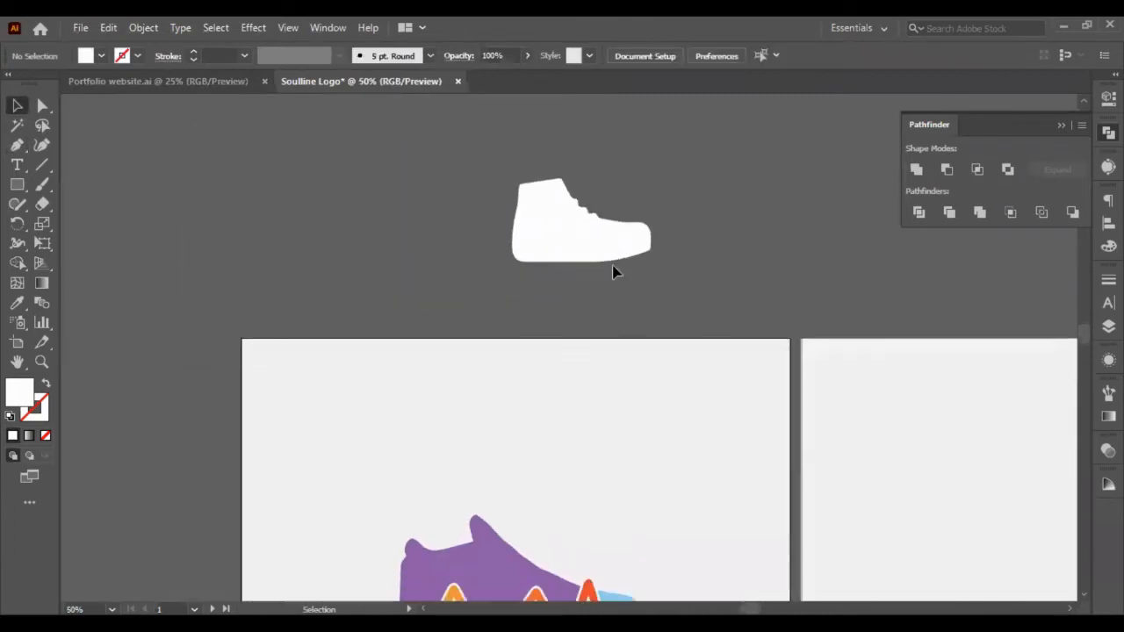
click(575, 210)
click(15, 303)
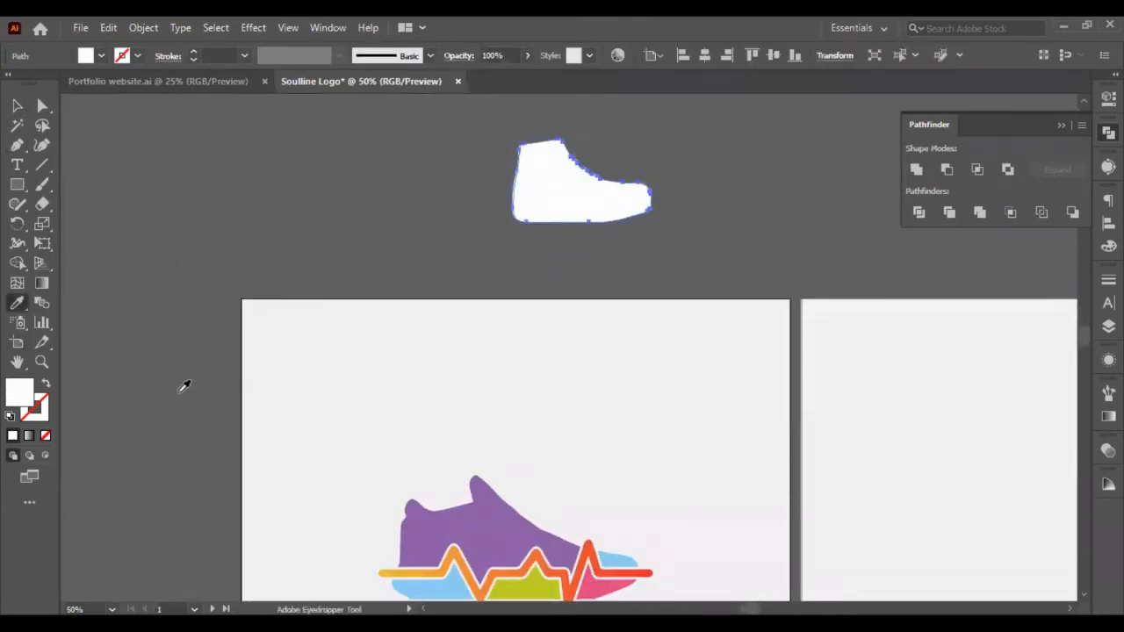
click(489, 505)
click(17, 105)
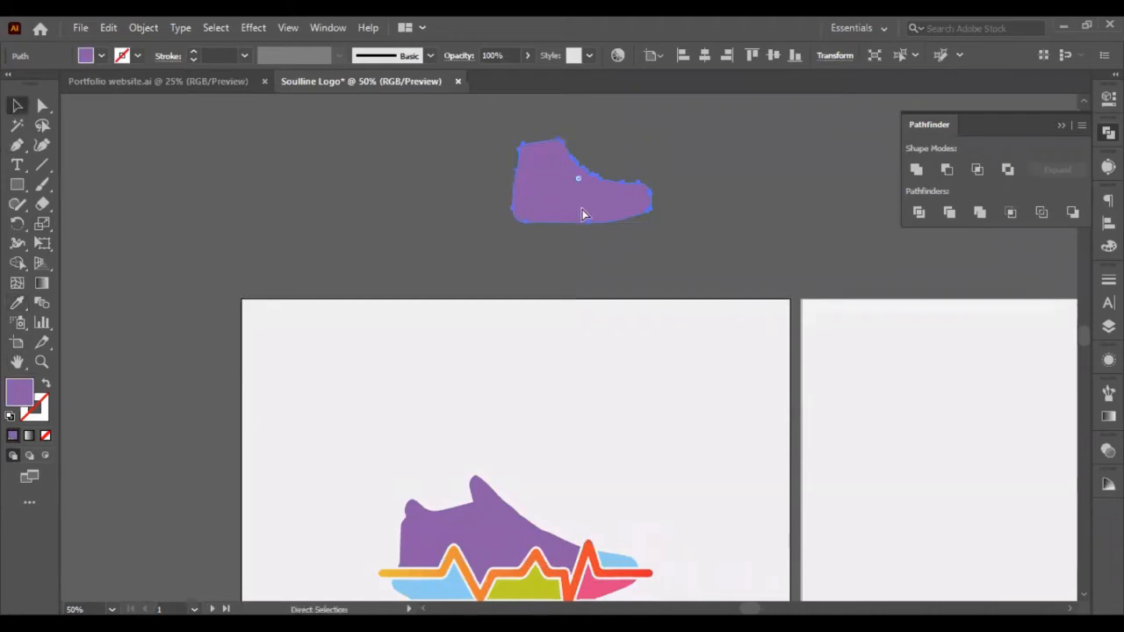
Step: Move the purple high-top silhouette onto the second artboard and enlarge it to fill much of the artboard's width
click(582, 213)
scroll(514, 209, right, 3)
drag(513, 209, 897, 509)
scroll(781, 499, right, 3)
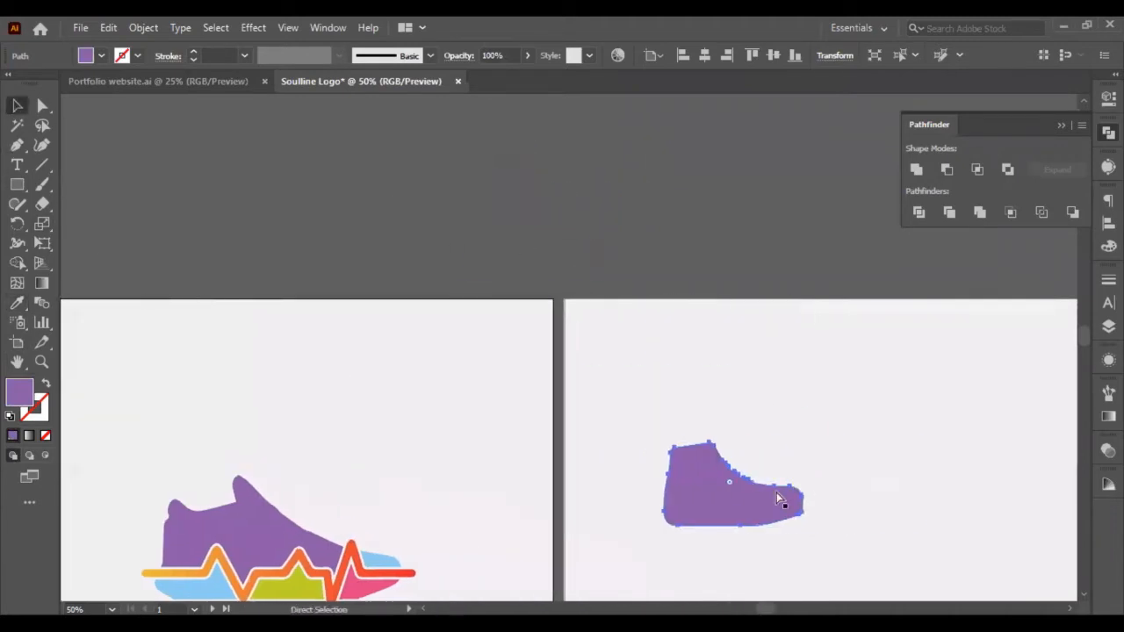
scroll(586, 519, down, 1)
scroll(586, 519, down, 1)
drag(704, 428, 934, 566)
click(978, 376)
Step: Ungroup the original SOULLINE logo on the first artboard into separately selectable parts
scroll(510, 446, left, 5)
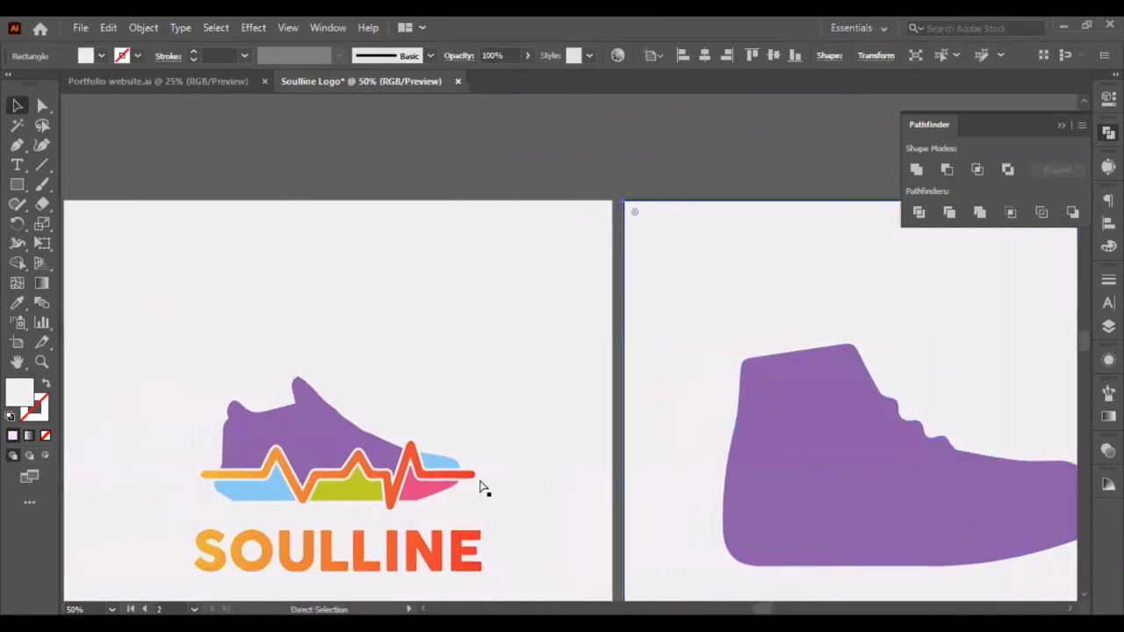
scroll(395, 507, up, 1)
scroll(394, 508, up, 2)
click(389, 497)
scroll(389, 497, down, 3)
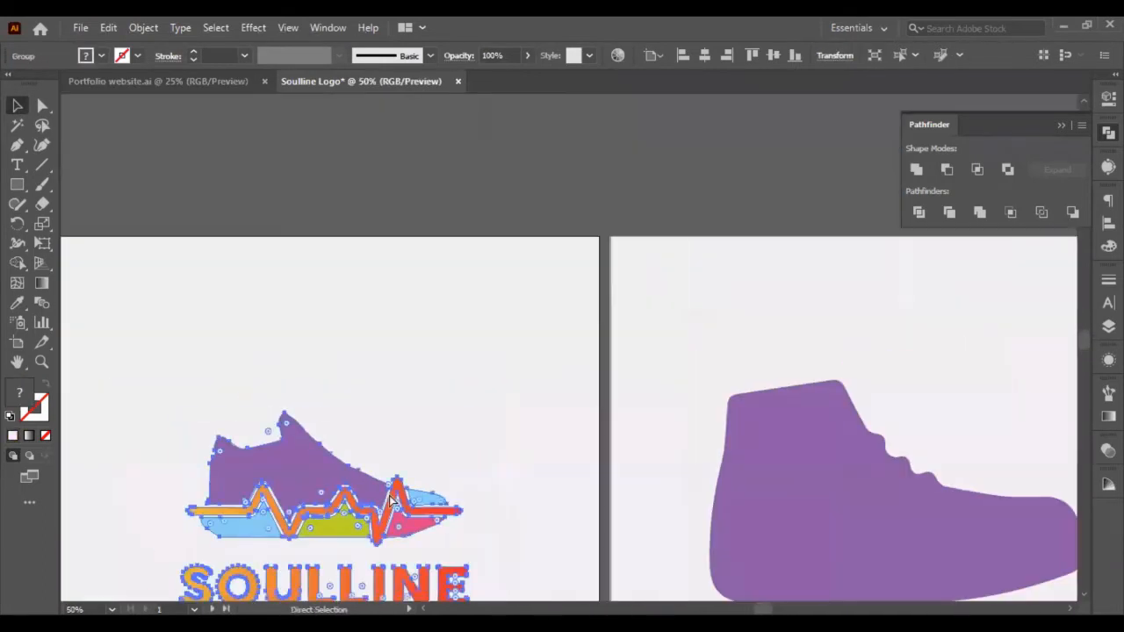
click(396, 469)
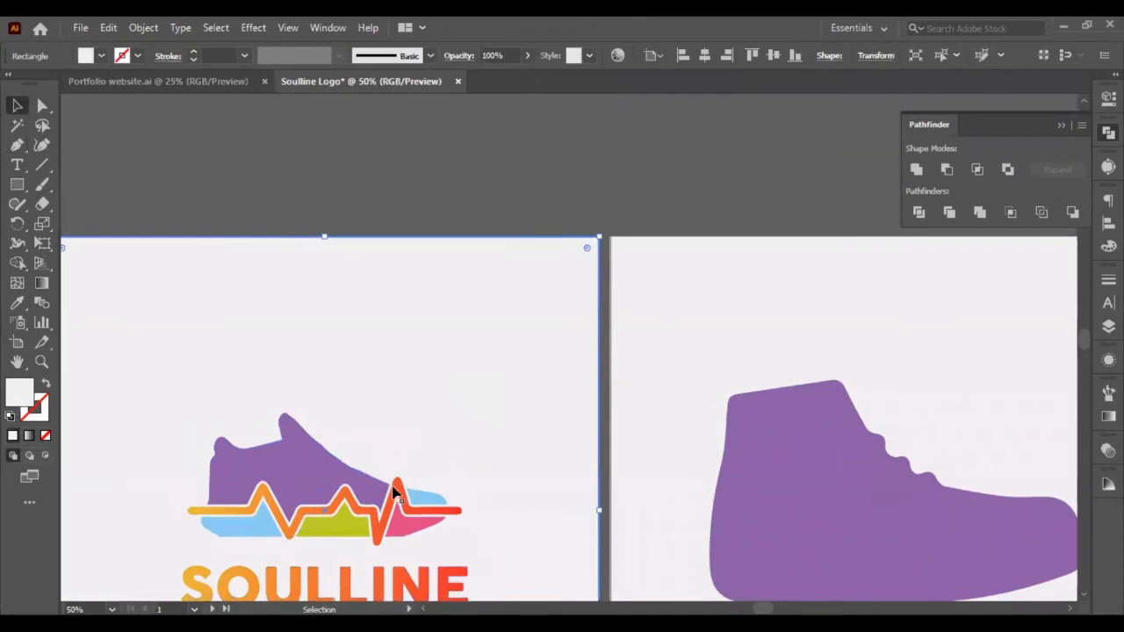
click(404, 492)
drag(404, 492, 426, 321)
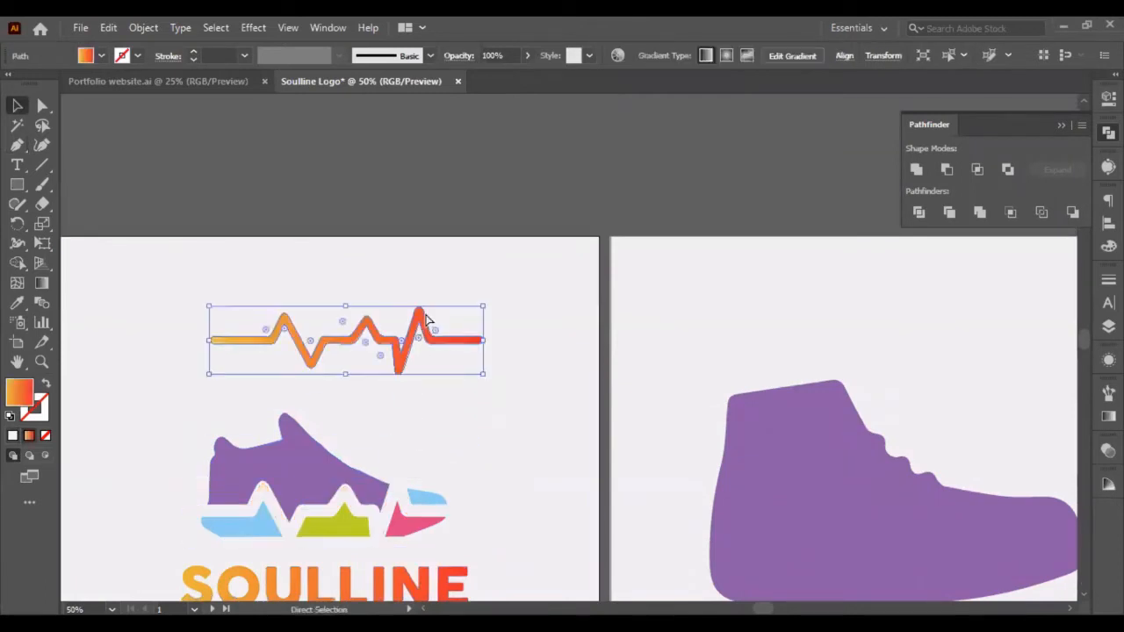
key(ctrl+z)
Step: Copy the gradient pulse line to above the high-top on the second artboard and scale the purple shoe down slightly
click(394, 475)
drag(399, 499, 800, 342)
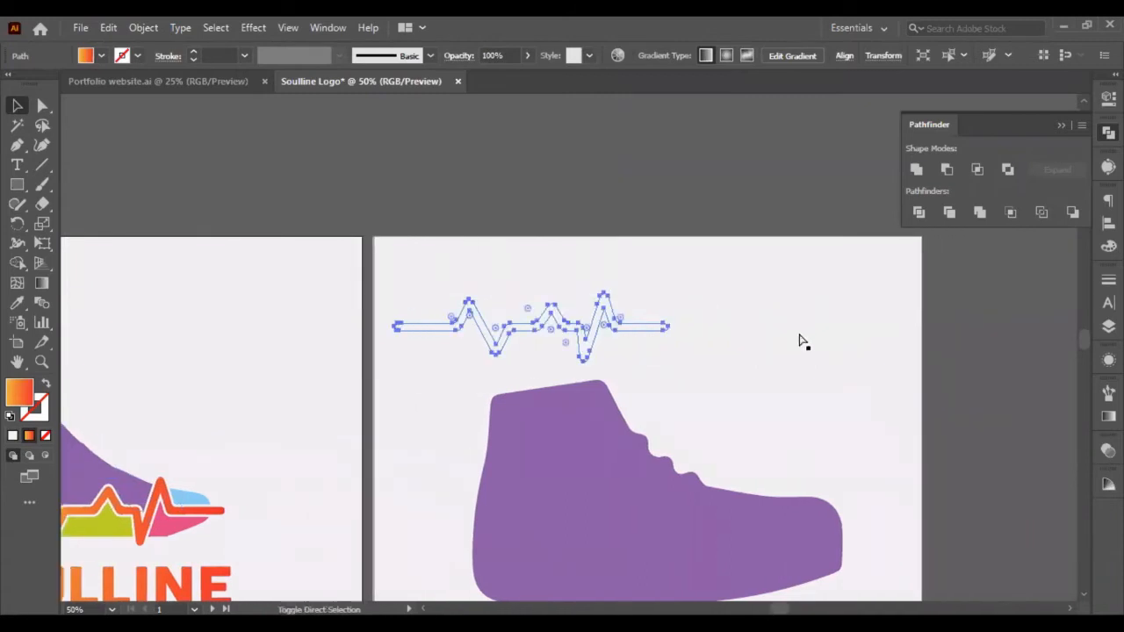
drag(620, 311, 743, 332)
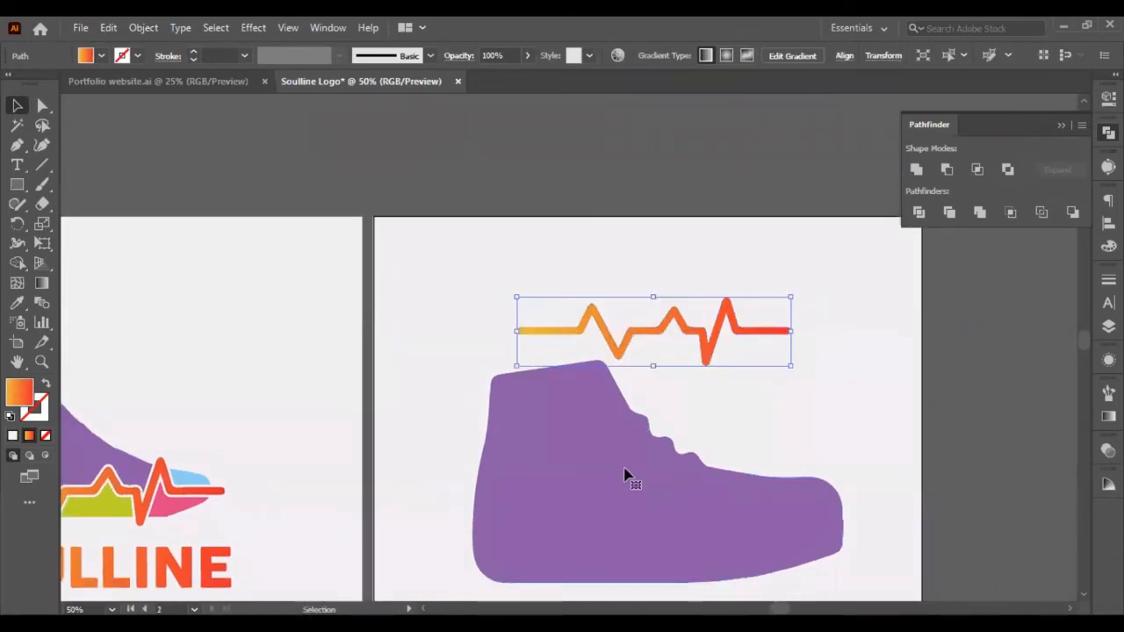
click(627, 472)
drag(843, 585, 810, 568)
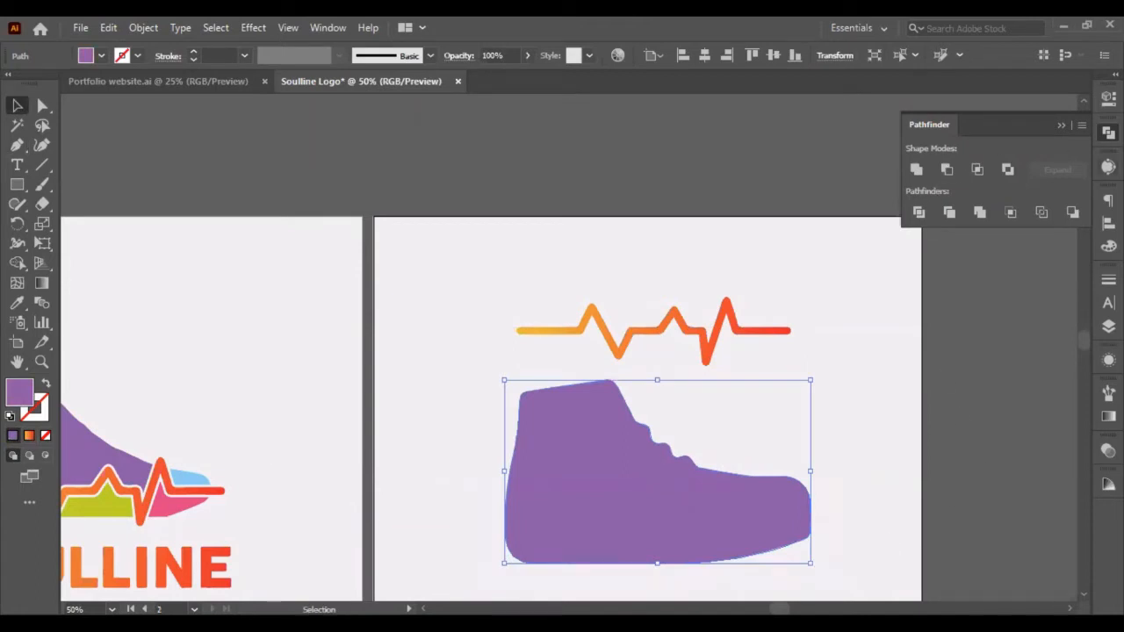
click(1108, 167)
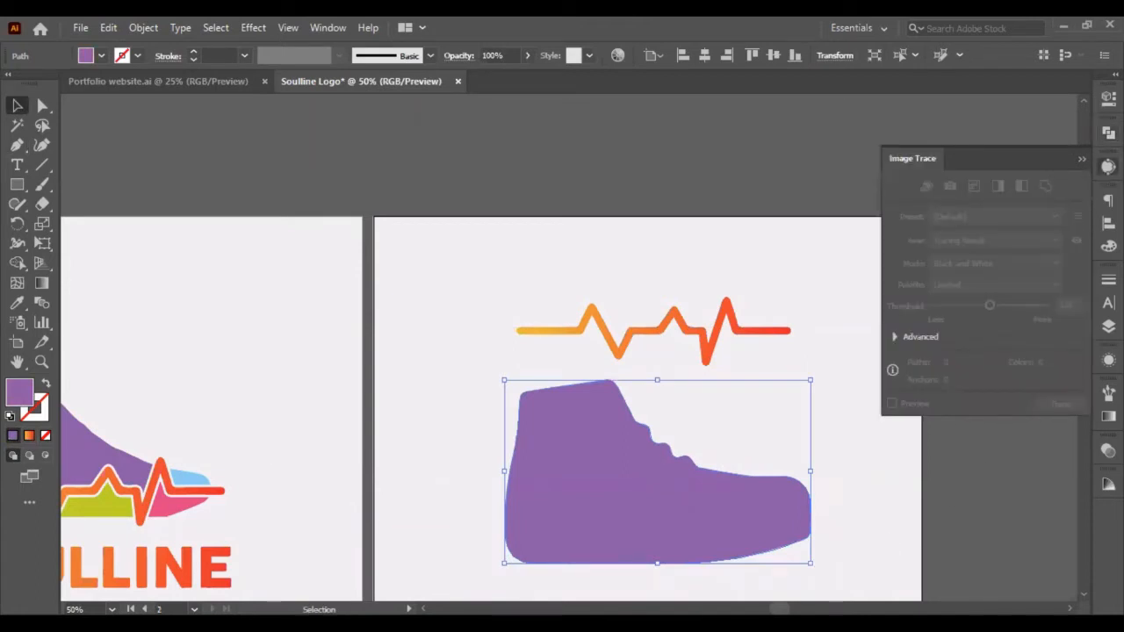
click(1108, 167)
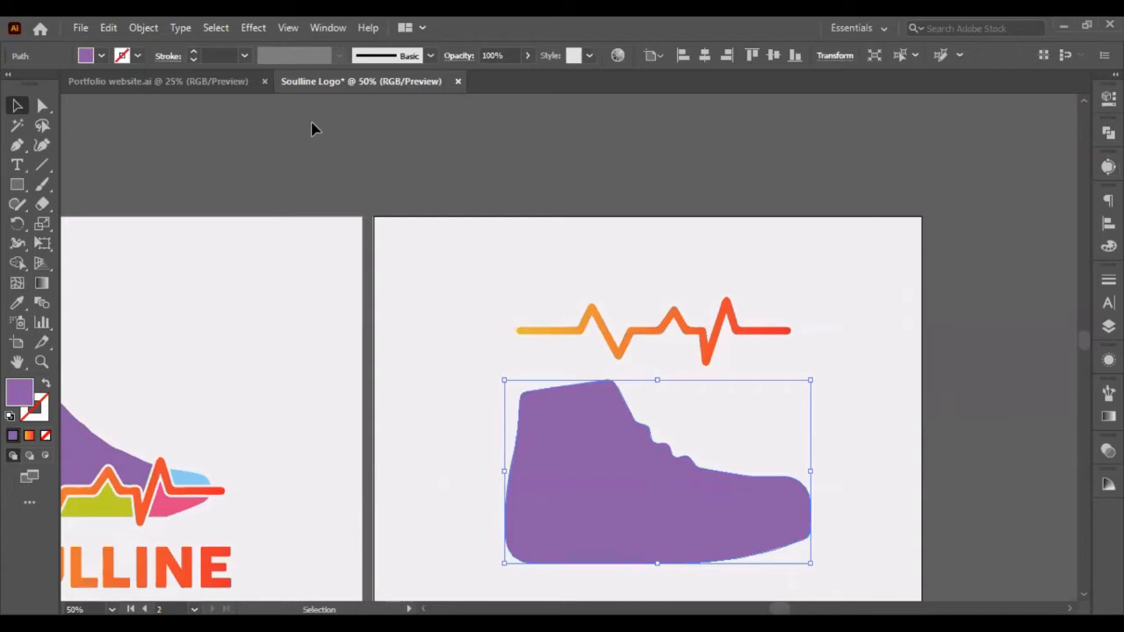
click(143, 27)
click(602, 173)
click(603, 173)
Step: Move the gradient pulse line onto the lower part of the purple high-top and enlarge it so both ends extend past the shoe
scroll(685, 363, down, 3)
drag(702, 237, 691, 434)
drag(780, 445, 823, 482)
mouse_move(710, 437)
mouse_down()
mouse_move(742, 427)
mouse_move(725, 430)
mouse_up()
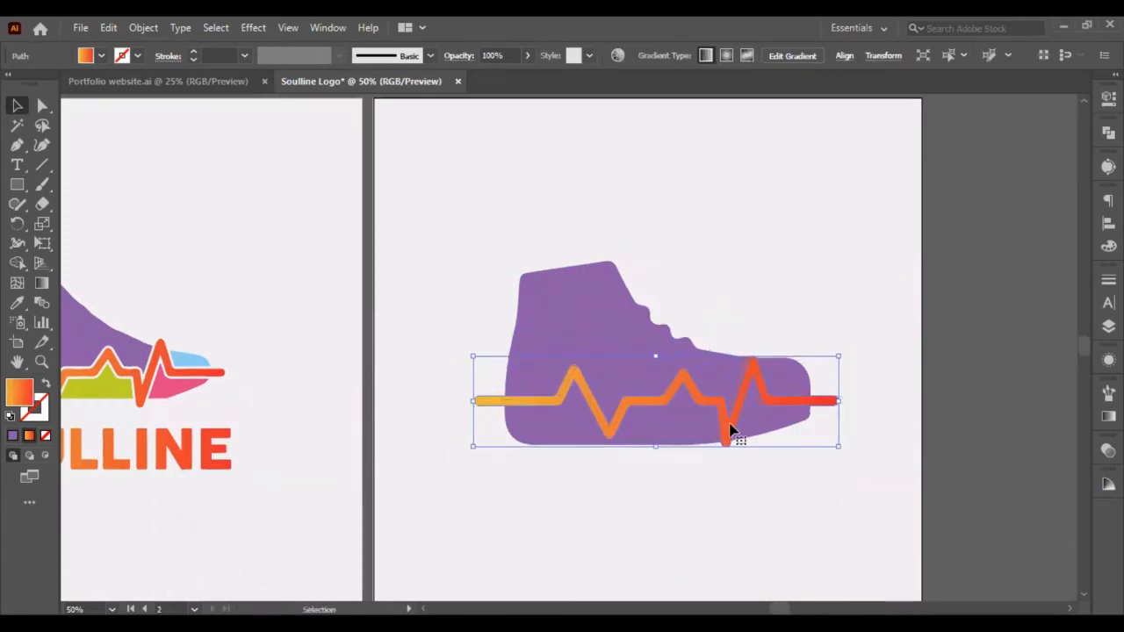
key(a)
key(v)
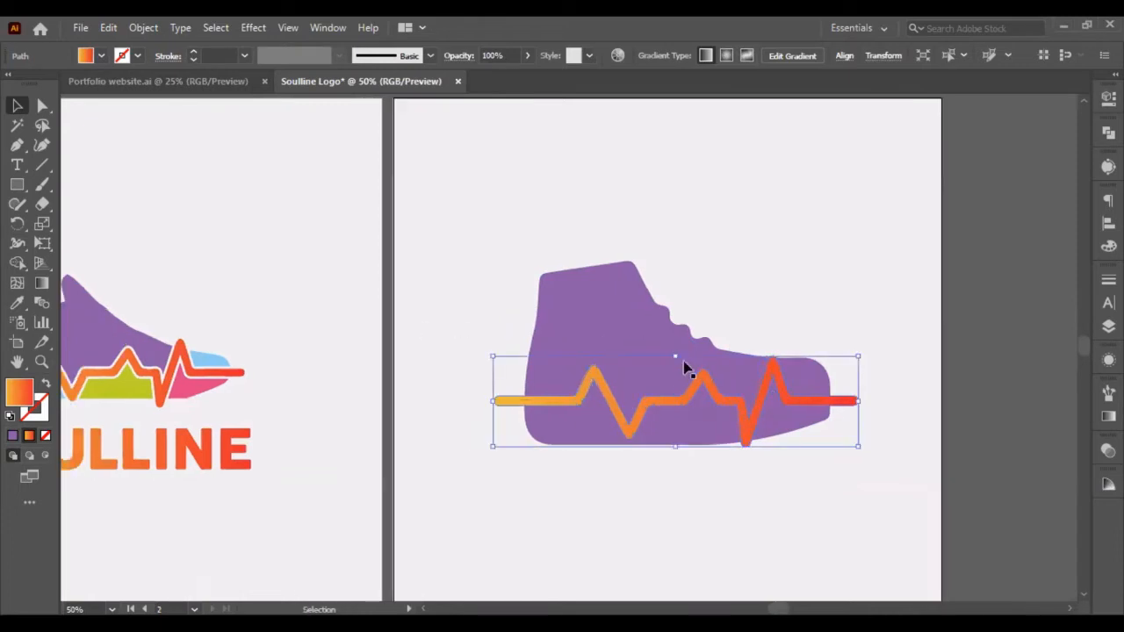
Step: Reduce the purple high-top's height slightly from its upper edge and nudge the pulse line down a little
click(639, 317)
drag(675, 262, 676, 276)
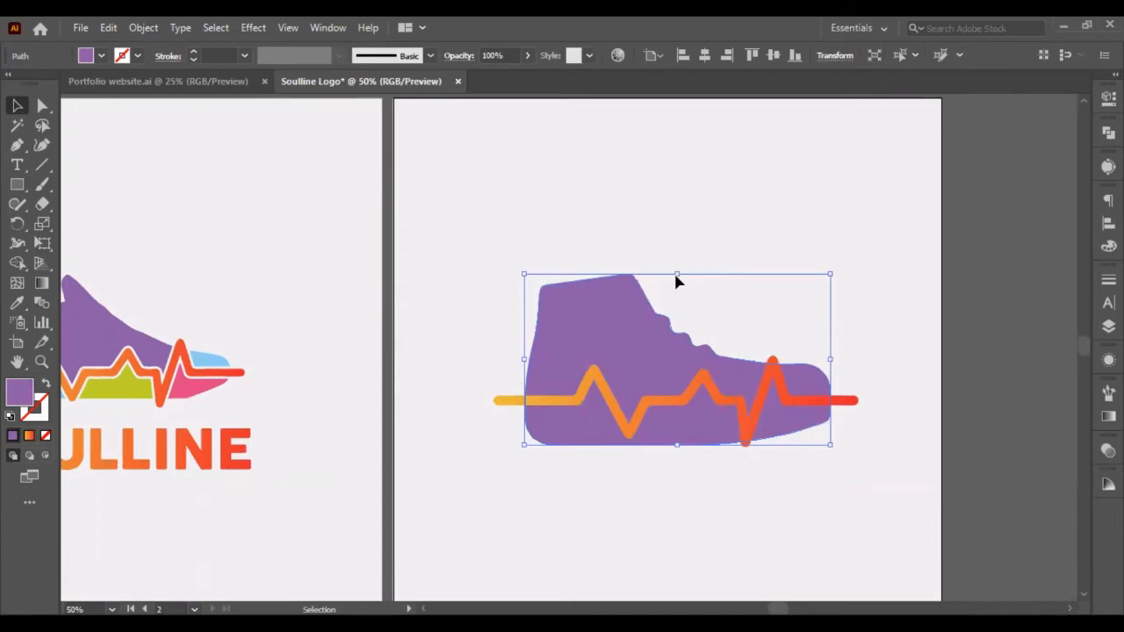
click(670, 404)
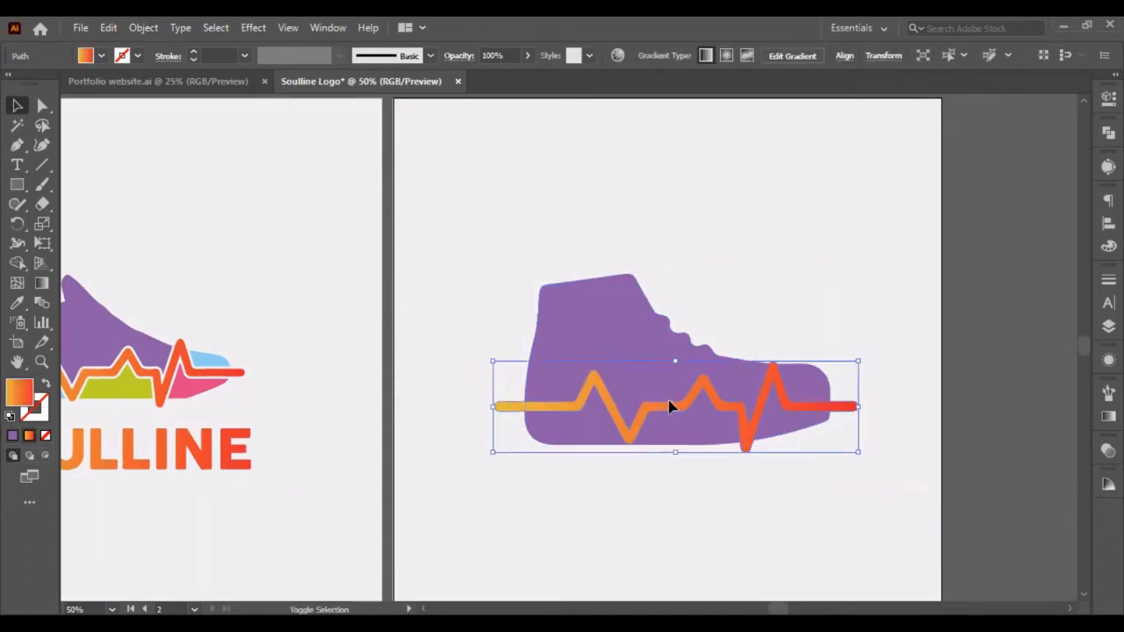
Step: Create an outward Offset Path around the pulse line and subtract it from the purple high-top with Minus Front
click(144, 28)
mouse_move(261, 415)
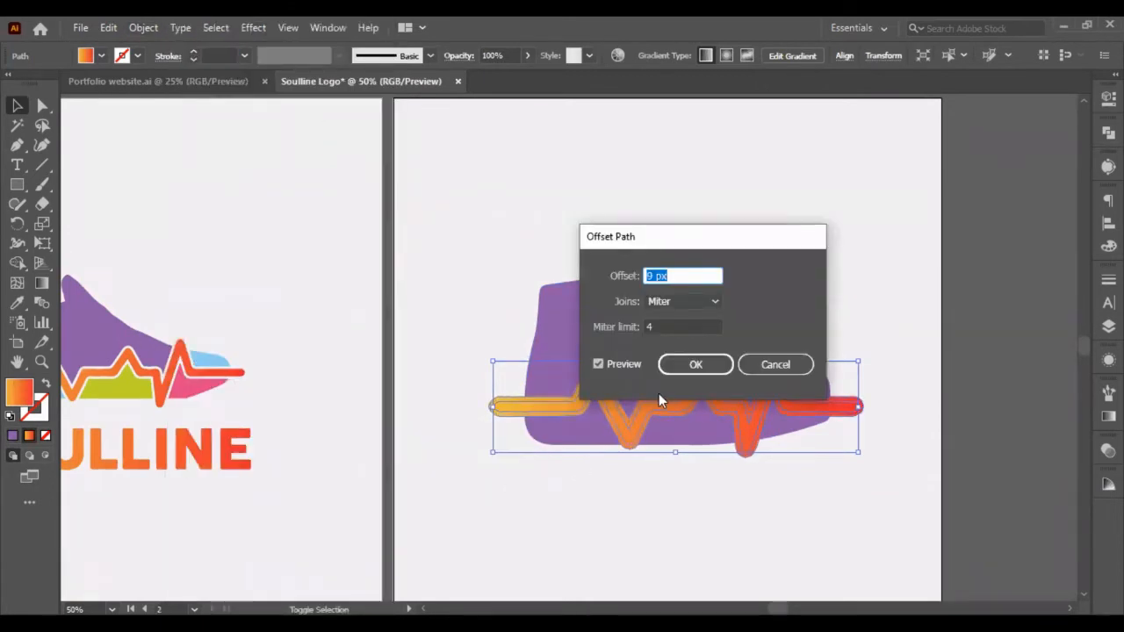
key(Up)
click(688, 365)
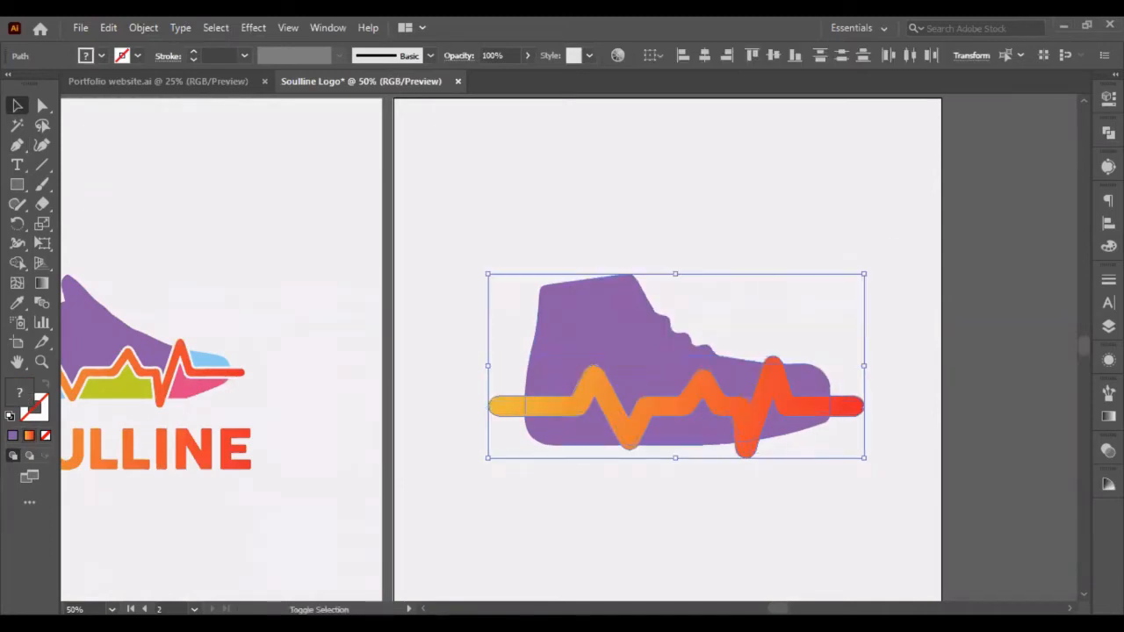
click(1108, 133)
click(956, 168)
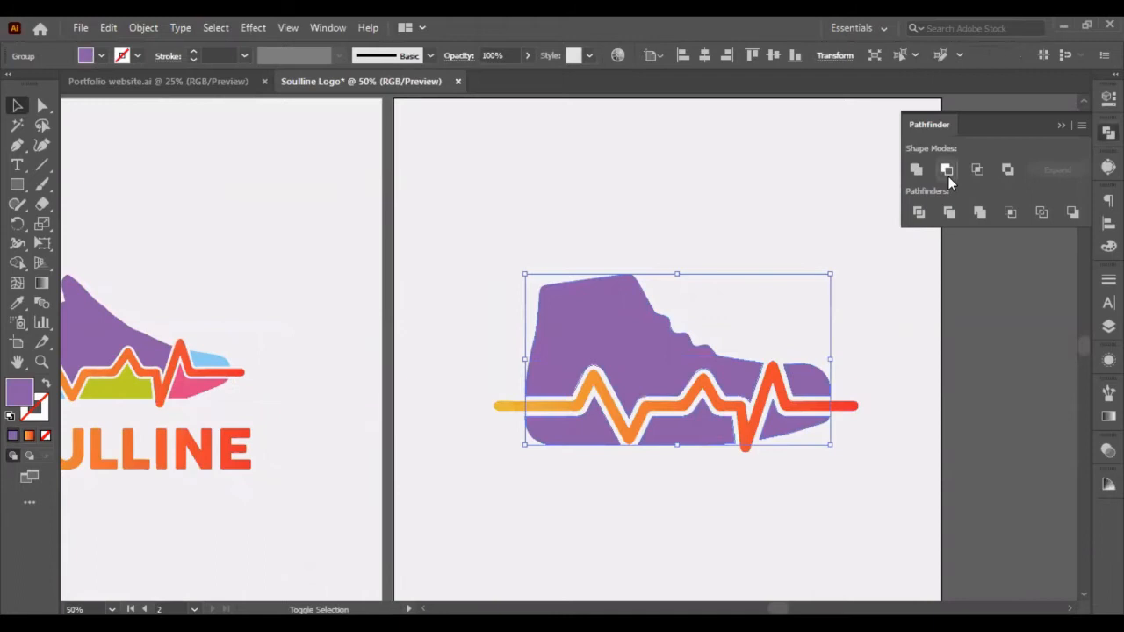
Step: Split the cut purple high-top into separately selectable pieces with the Divide pathfinder
click(951, 343)
scroll(798, 439, left, 2)
click(671, 360)
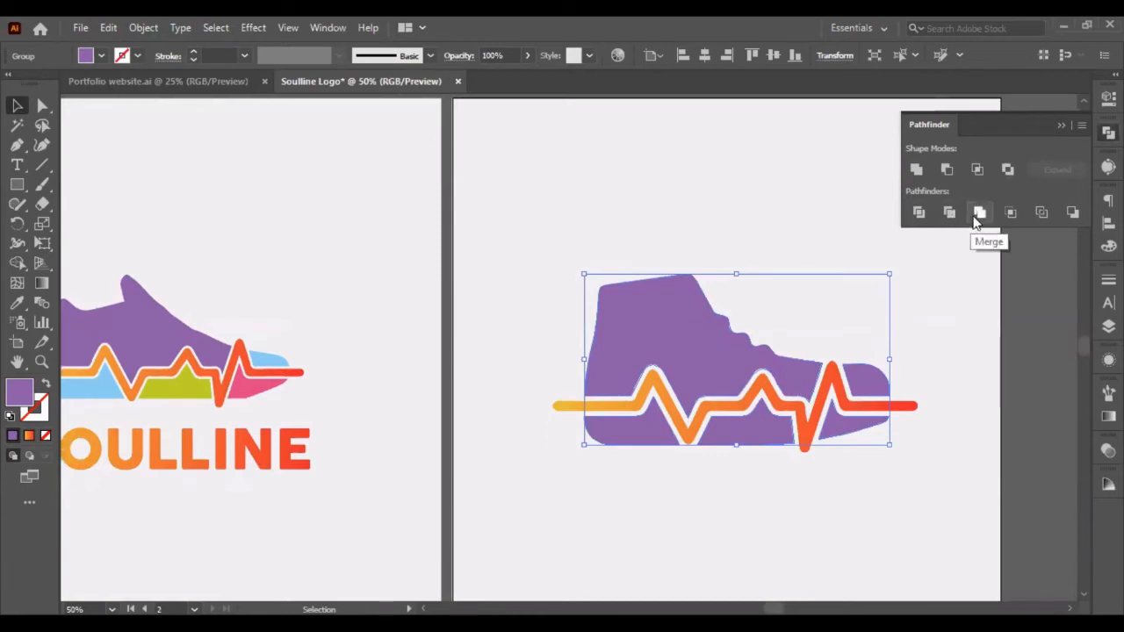
click(917, 214)
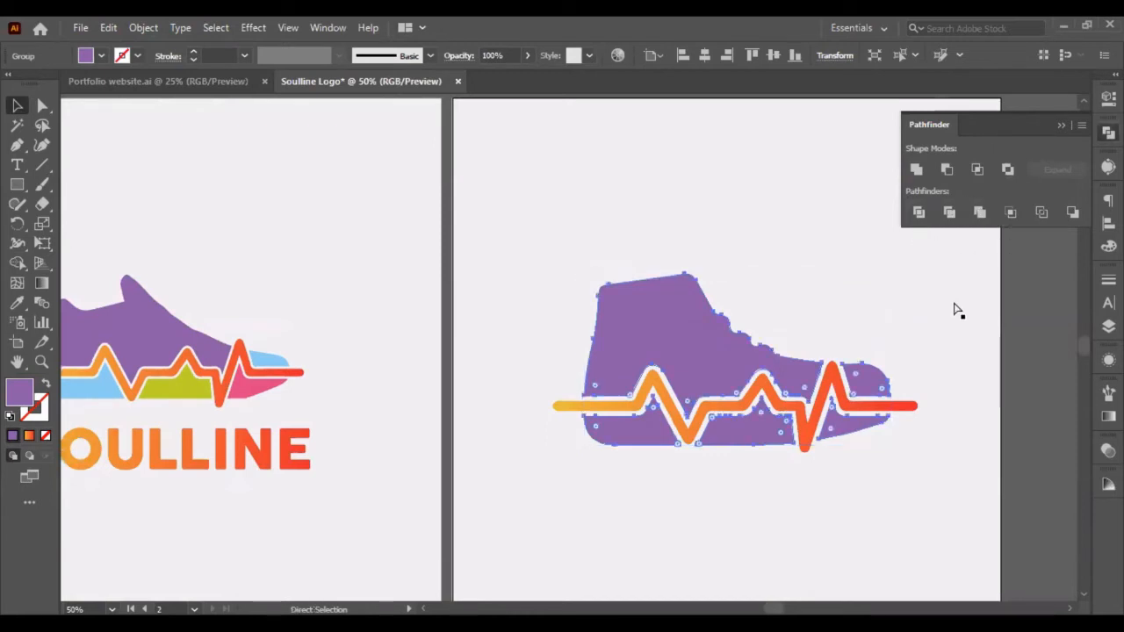
click(744, 444)
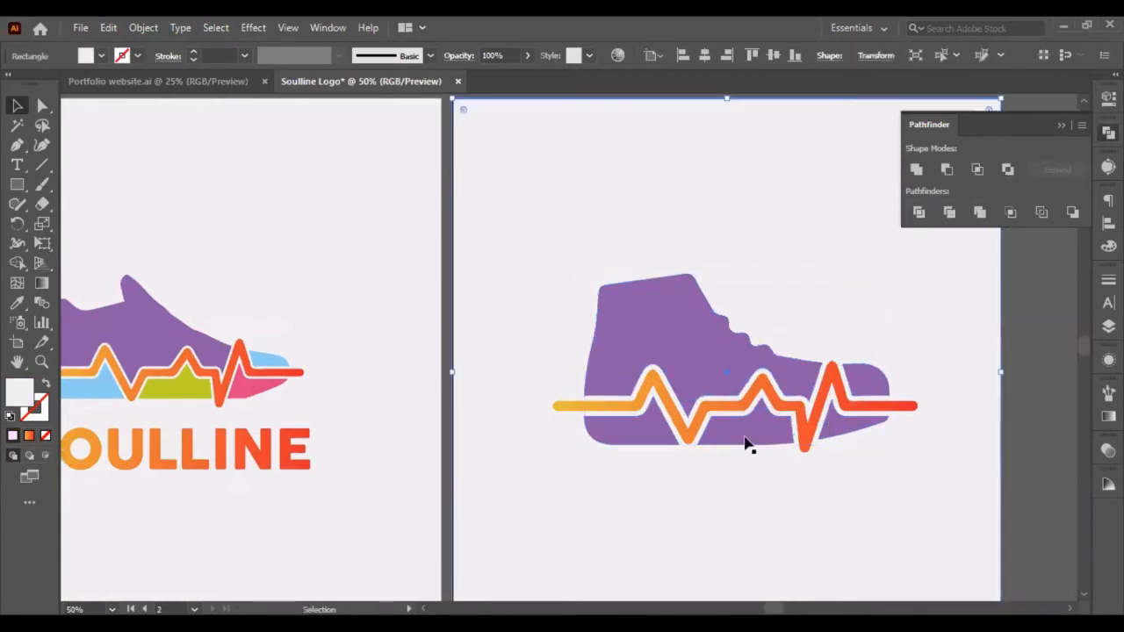
Step: Fill the high-top's rear sole piece with light blue and its middle sole piece with lime green, sampled from the original logo
click(656, 441)
click(17, 302)
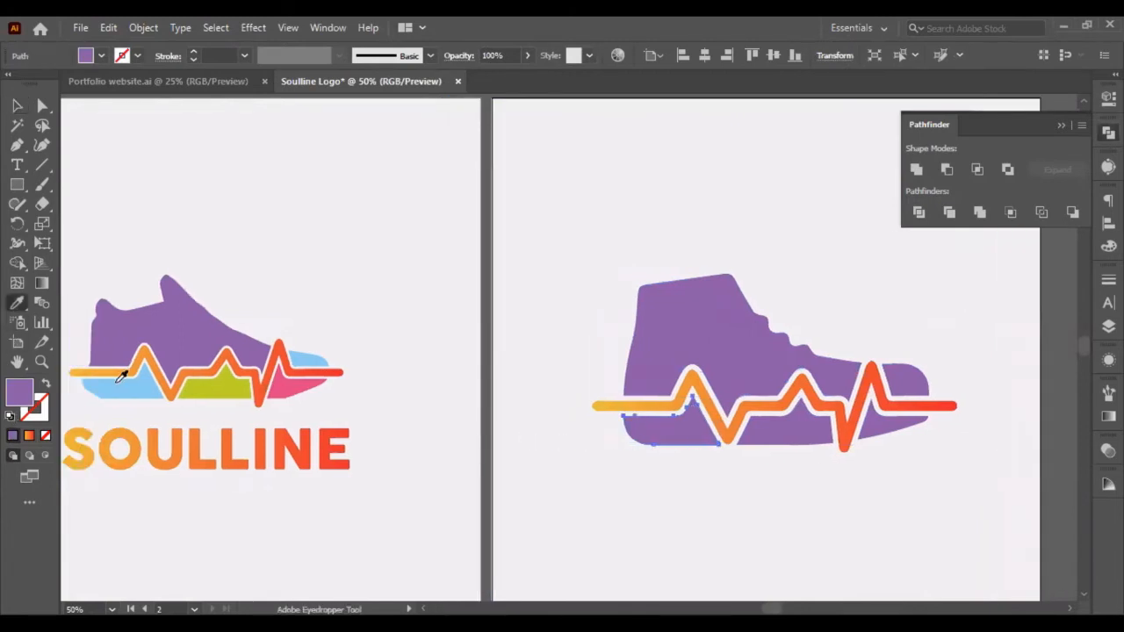
click(119, 379)
click(17, 105)
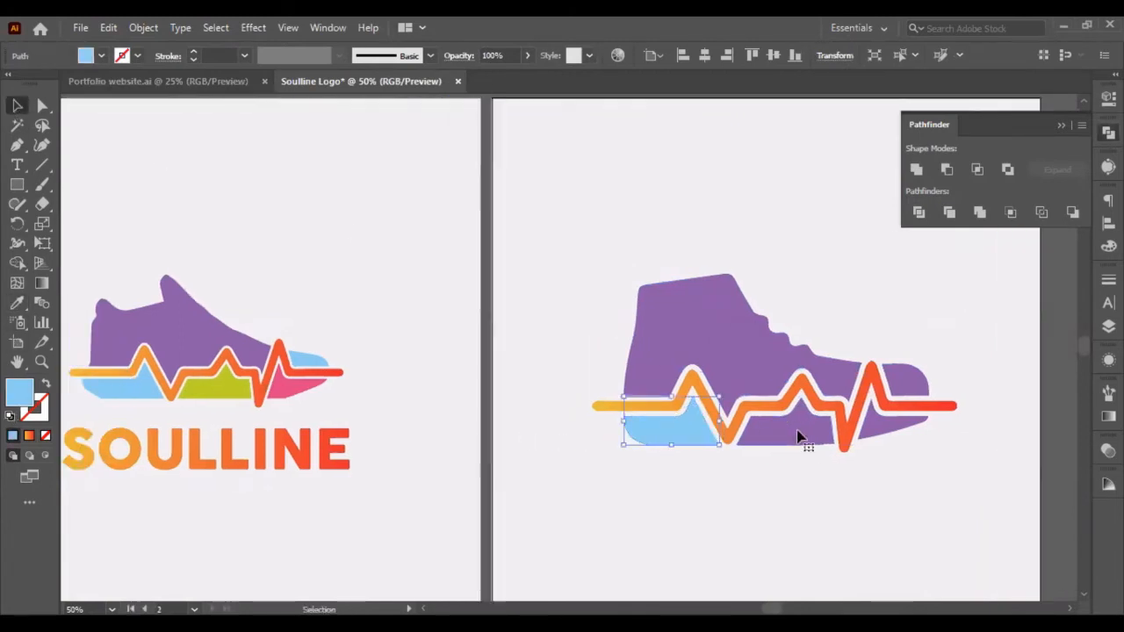
click(797, 436)
click(17, 302)
click(232, 383)
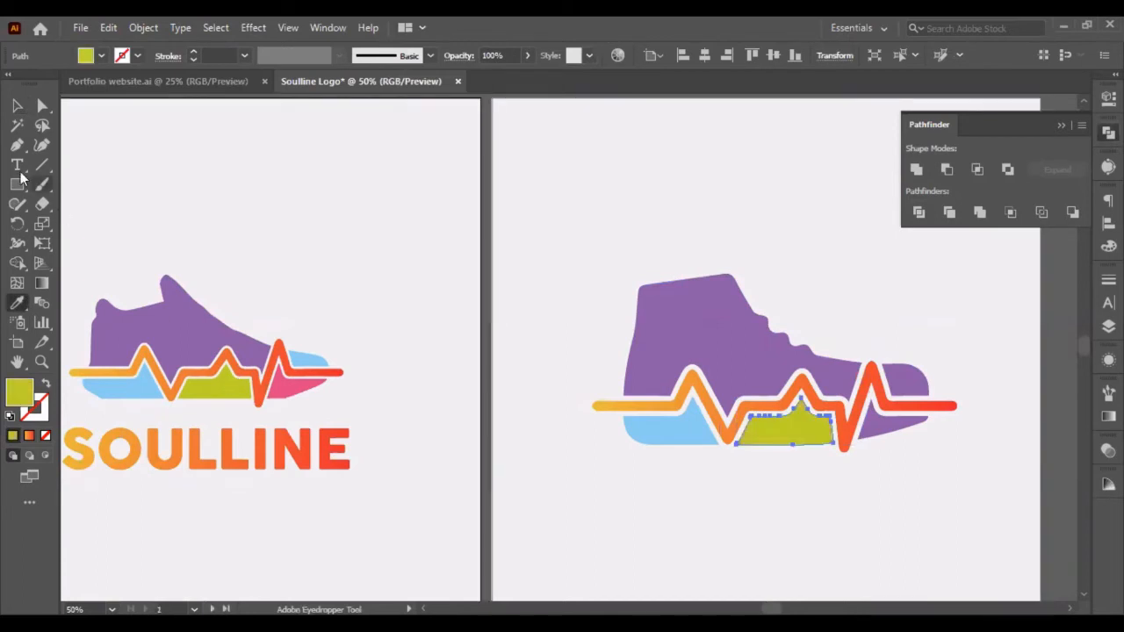
Step: Fill the high-top's front sole piece with pink and its toe piece with light blue, sampled from the original logo
click(42, 105)
click(888, 429)
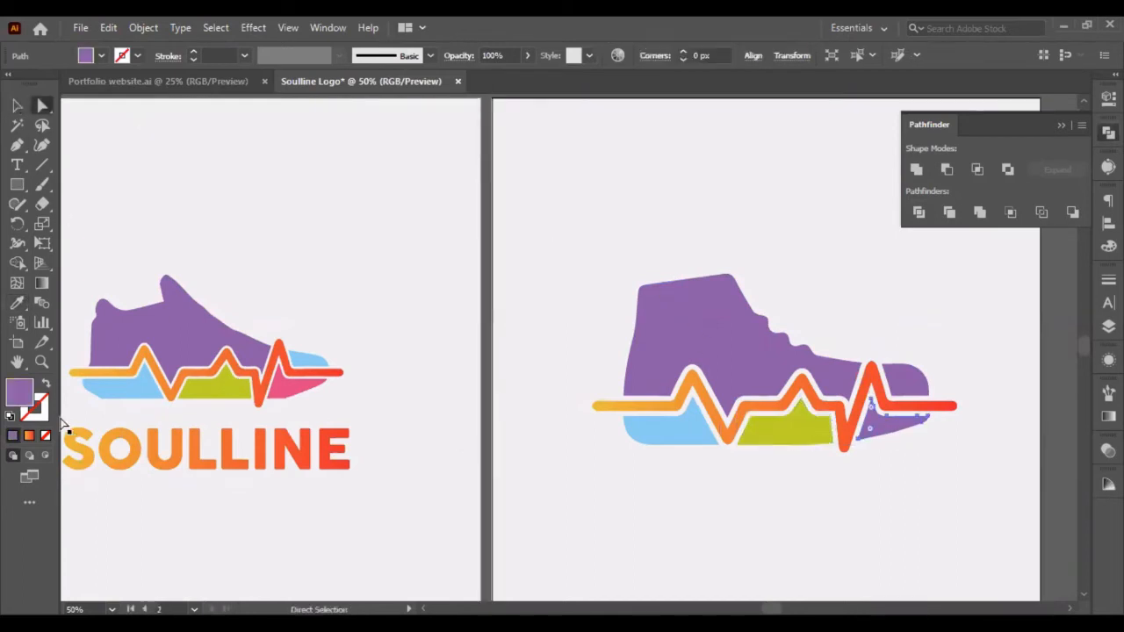
click(17, 302)
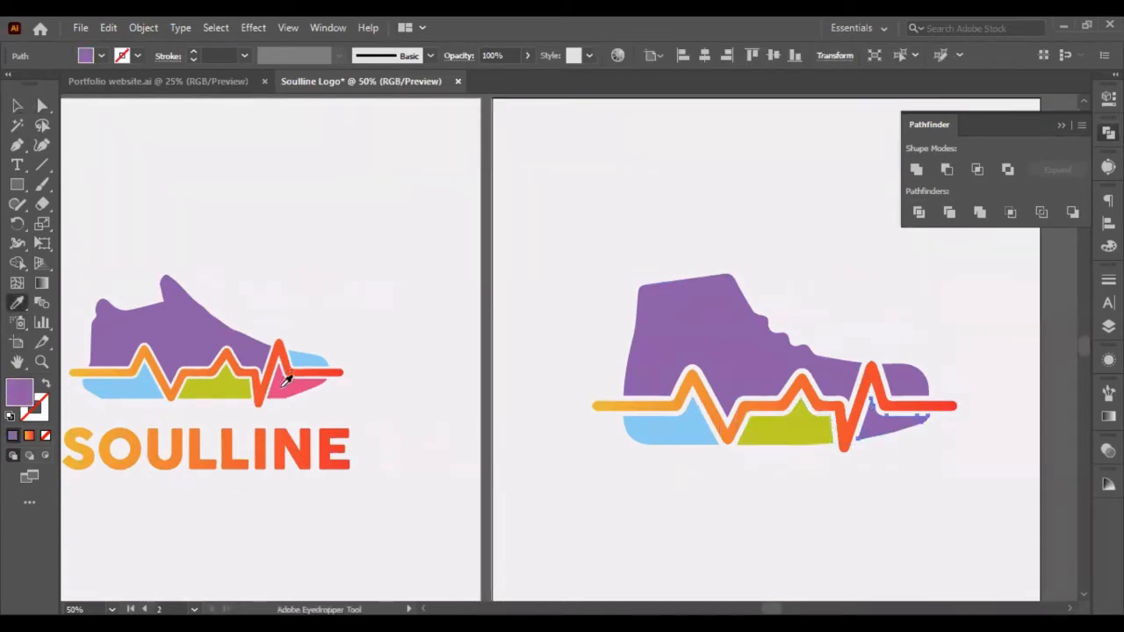
click(286, 379)
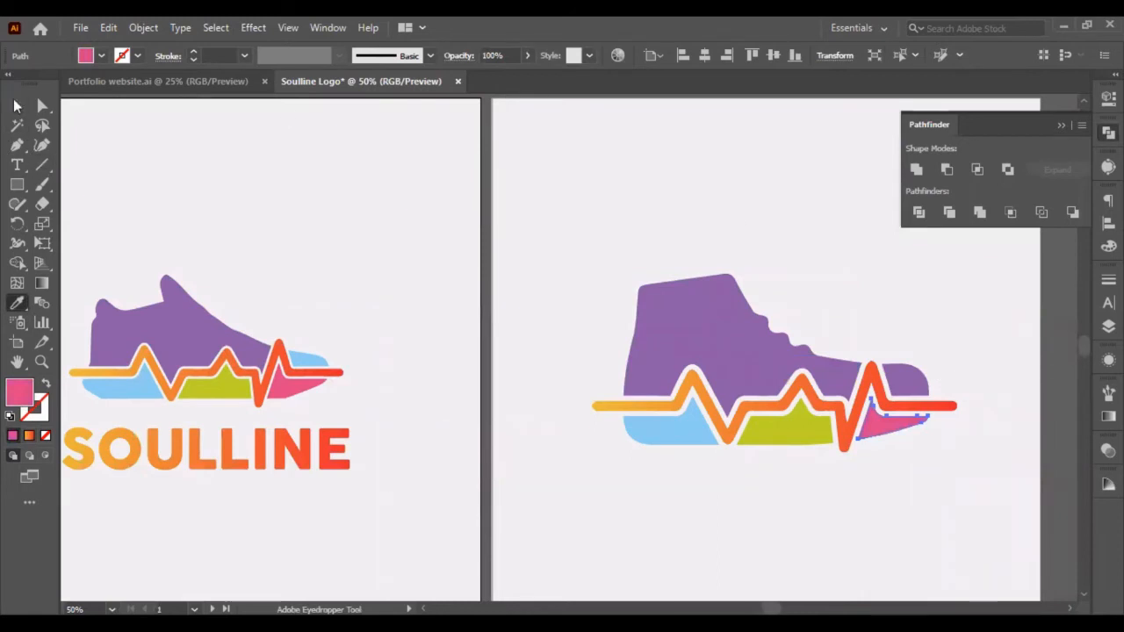
click(15, 105)
click(904, 384)
click(16, 305)
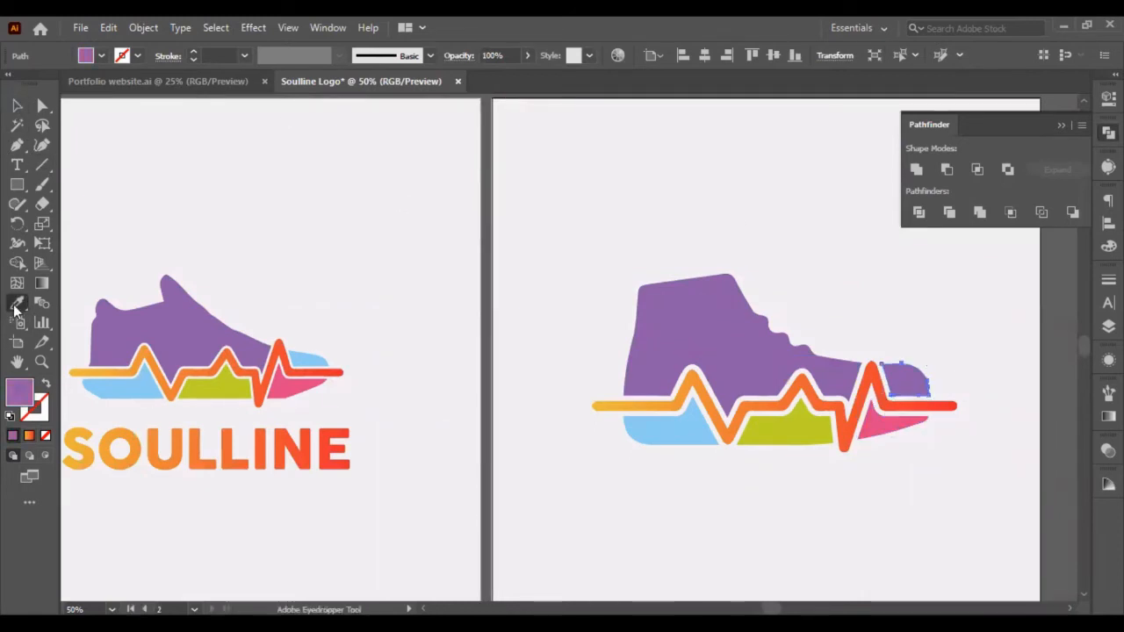
click(130, 390)
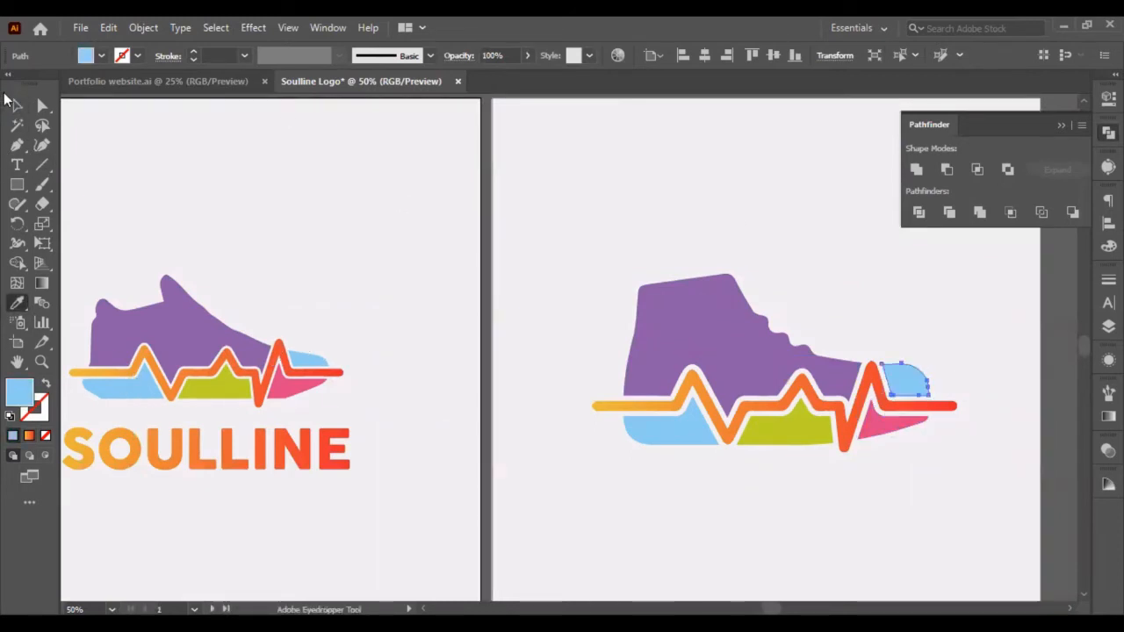
click(17, 105)
Step: Compare the recoloured high-top on the second artboard with the original SOULLINE logo
click(339, 468)
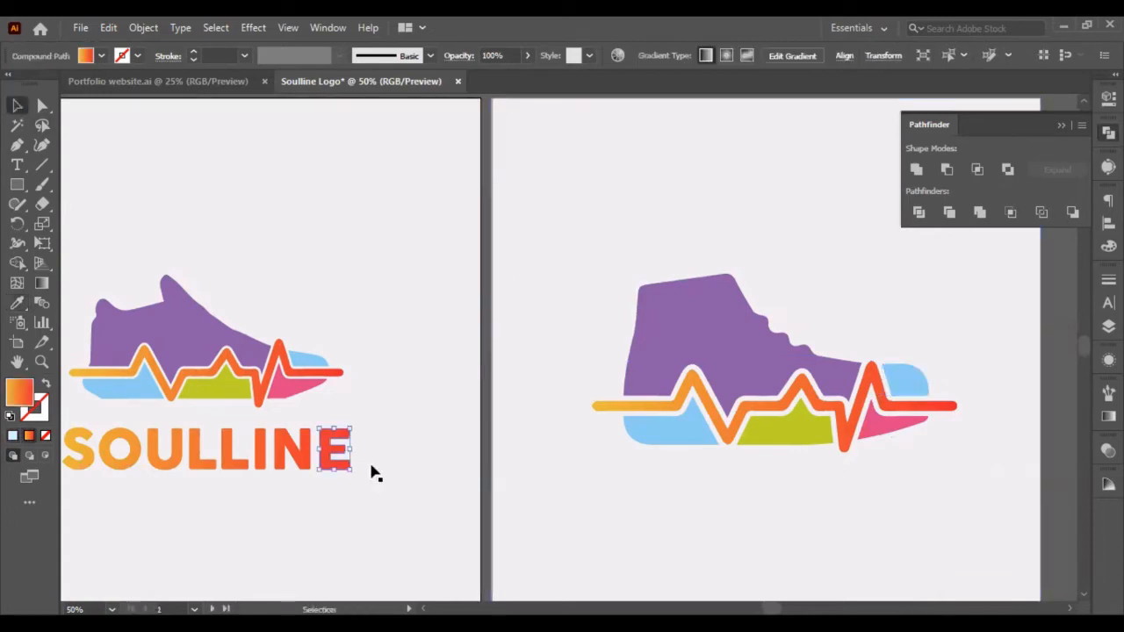
scroll(590, 491, right, 3)
click(596, 470)
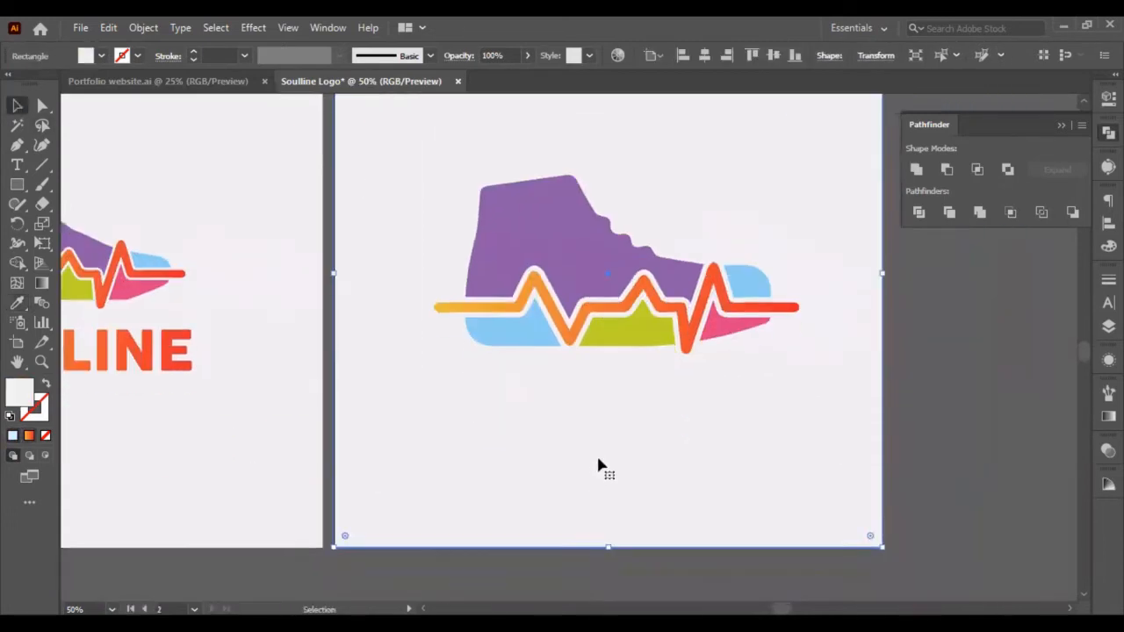
scroll(588, 444, down, 2)
scroll(584, 432, up, 4)
scroll(500, 423, left, 3)
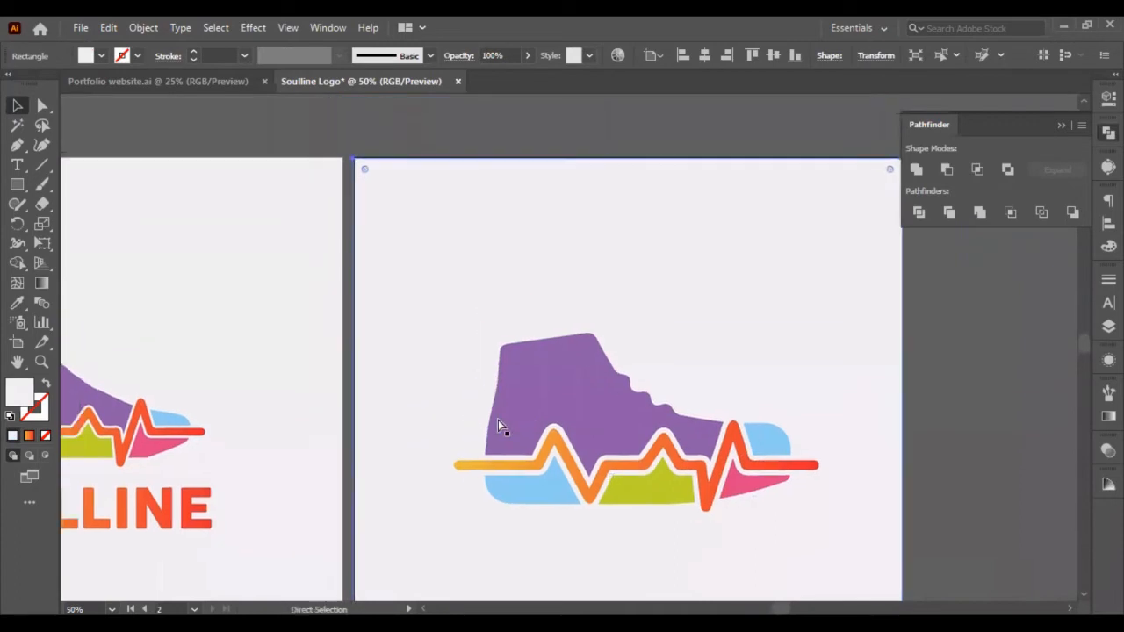
scroll(499, 421, right, 2)
scroll(499, 421, left, 5)
scroll(514, 420, right, 1)
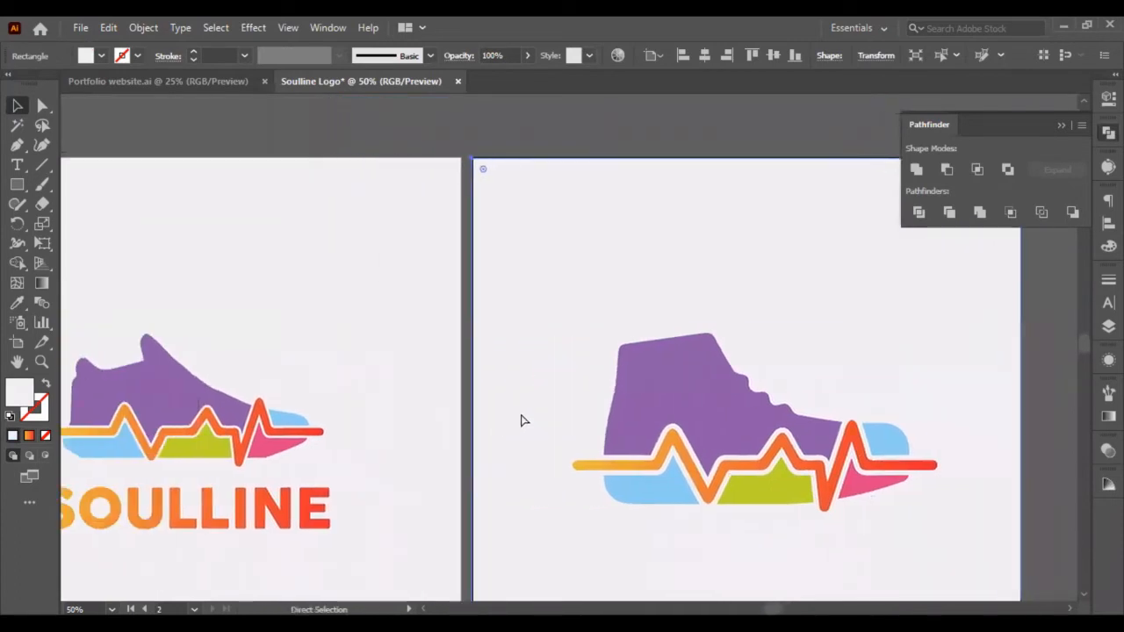
scroll(579, 402, left, 2)
Step: Draw a closed four-sided shape in the background colour over the high-top's collar with the Pen tool, leaving purple strips on both sides
scroll(722, 351, up, 1)
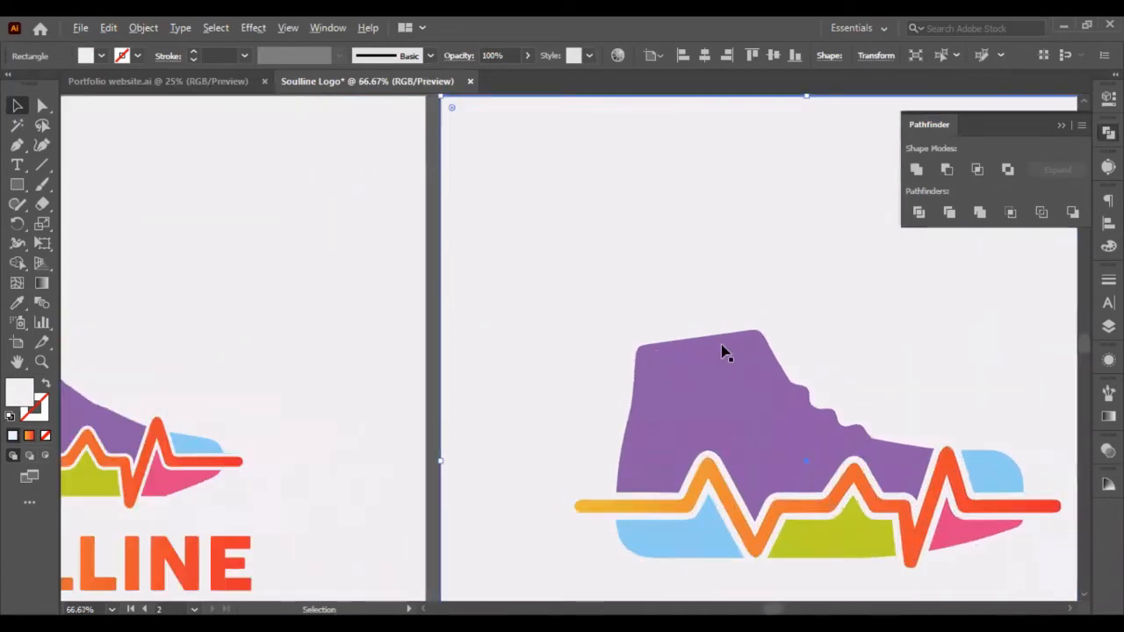
click(16, 148)
key(ctrl+equal)
key(ctrl+equal)
key(ctrl+equal)
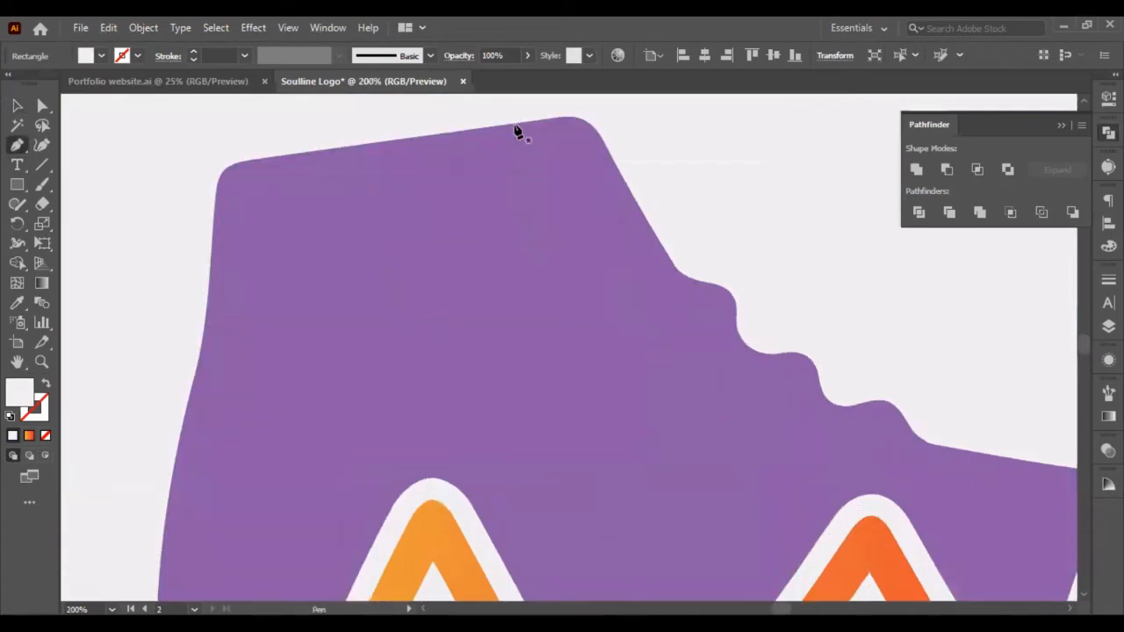
click(514, 117)
click(613, 300)
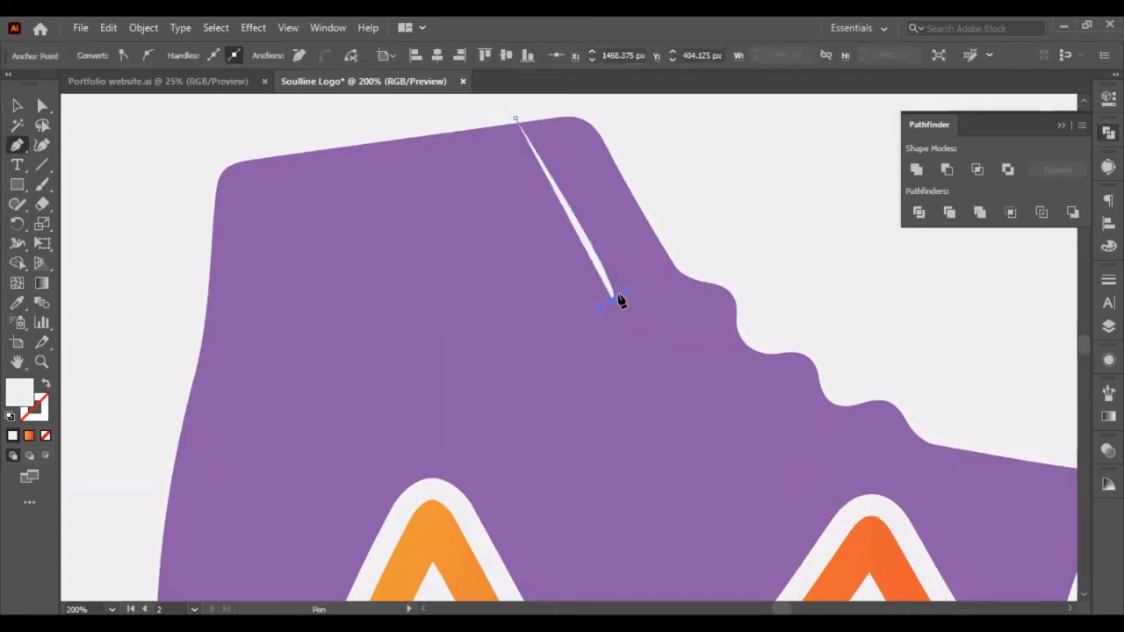
click(302, 358)
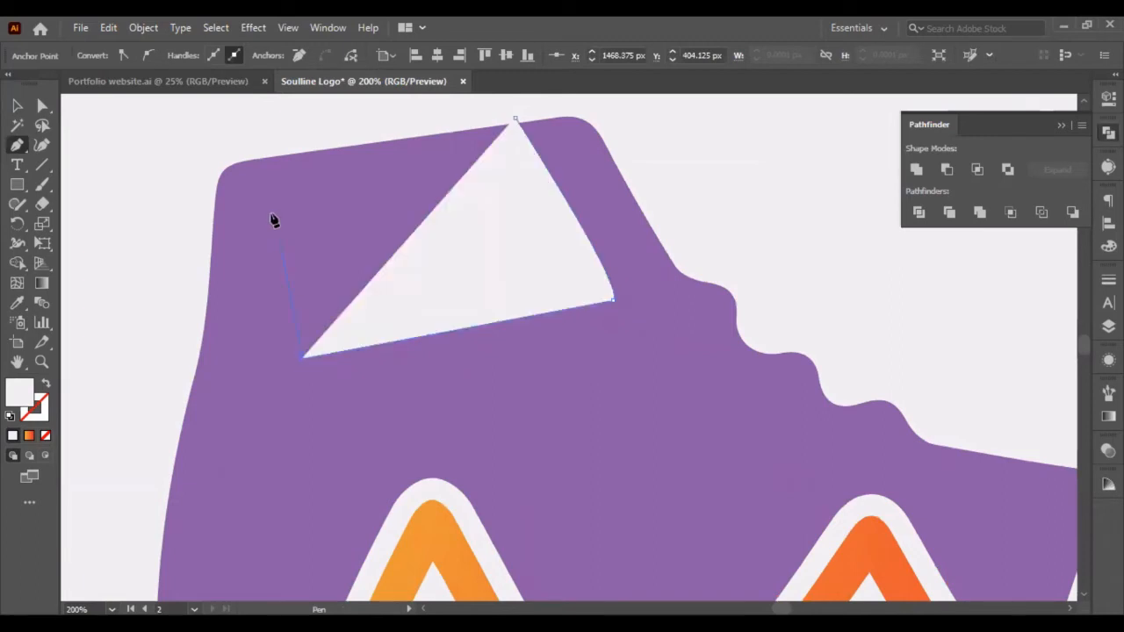
click(269, 134)
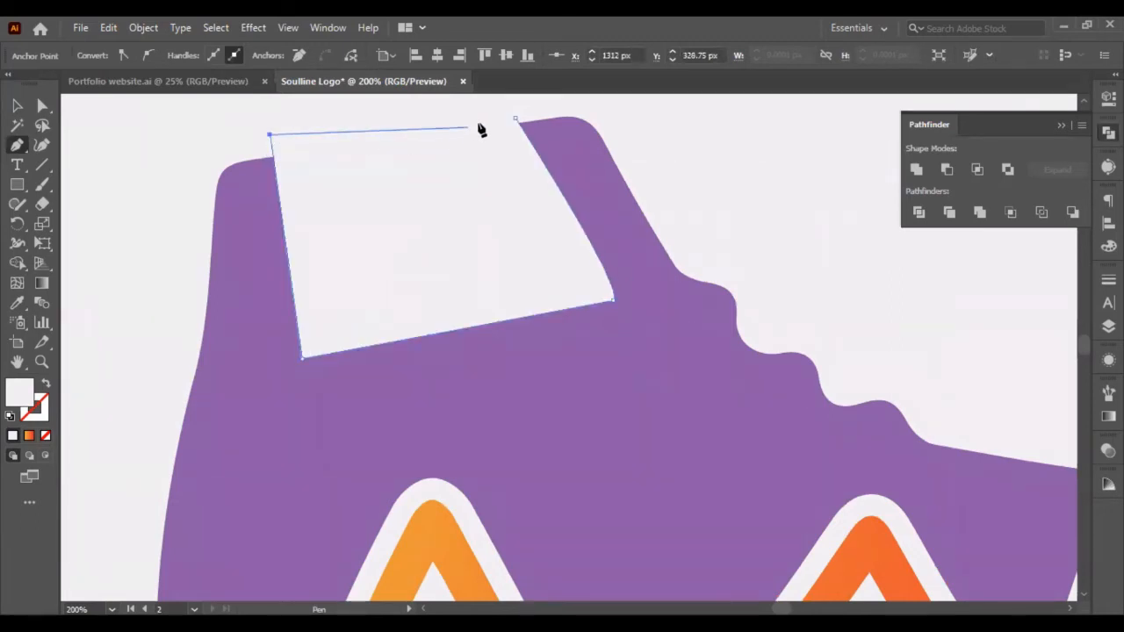
click(514, 119)
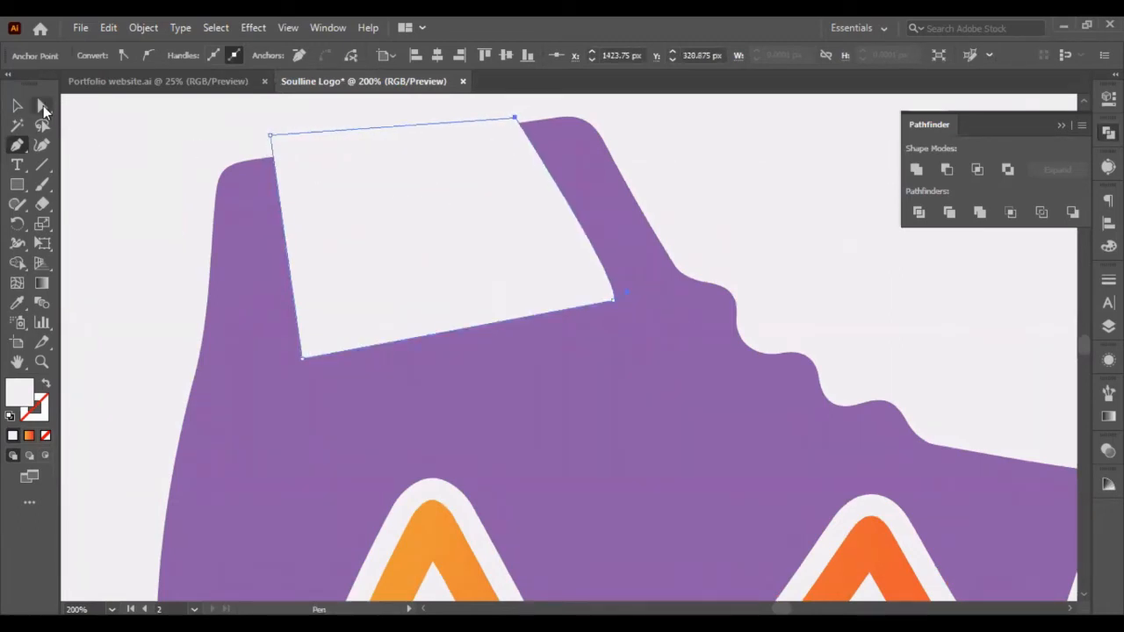
Step: Round the corners of the background-coloured collar shape to about 17 px
click(43, 106)
click(308, 346)
click(107, 170)
scroll(110, 203, down, 4)
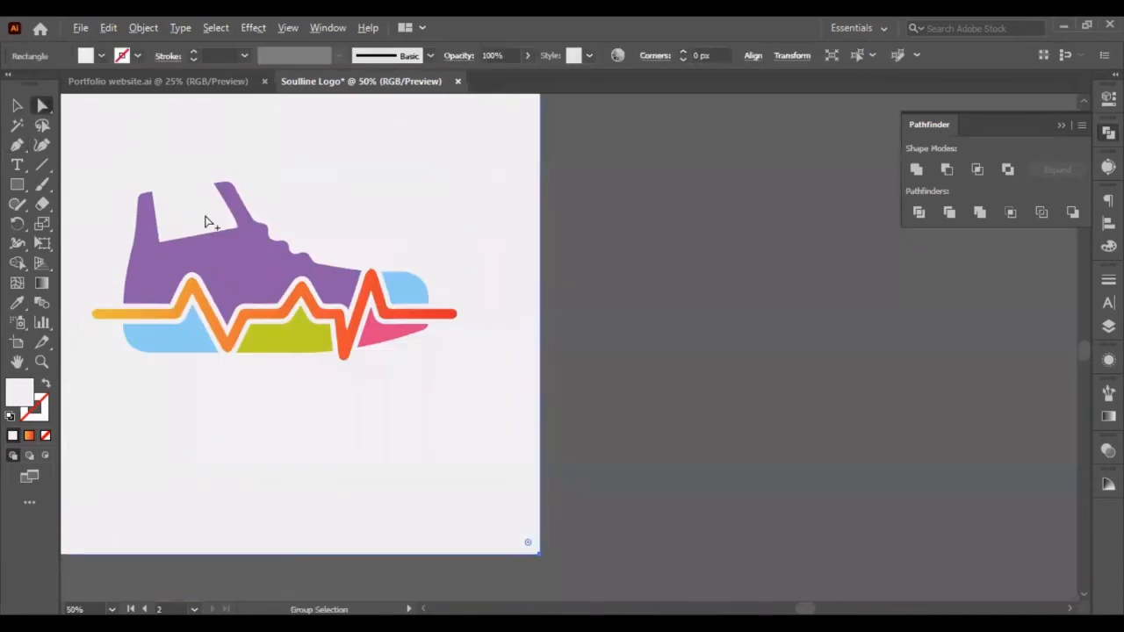
scroll(221, 212, left, 1)
click(282, 194)
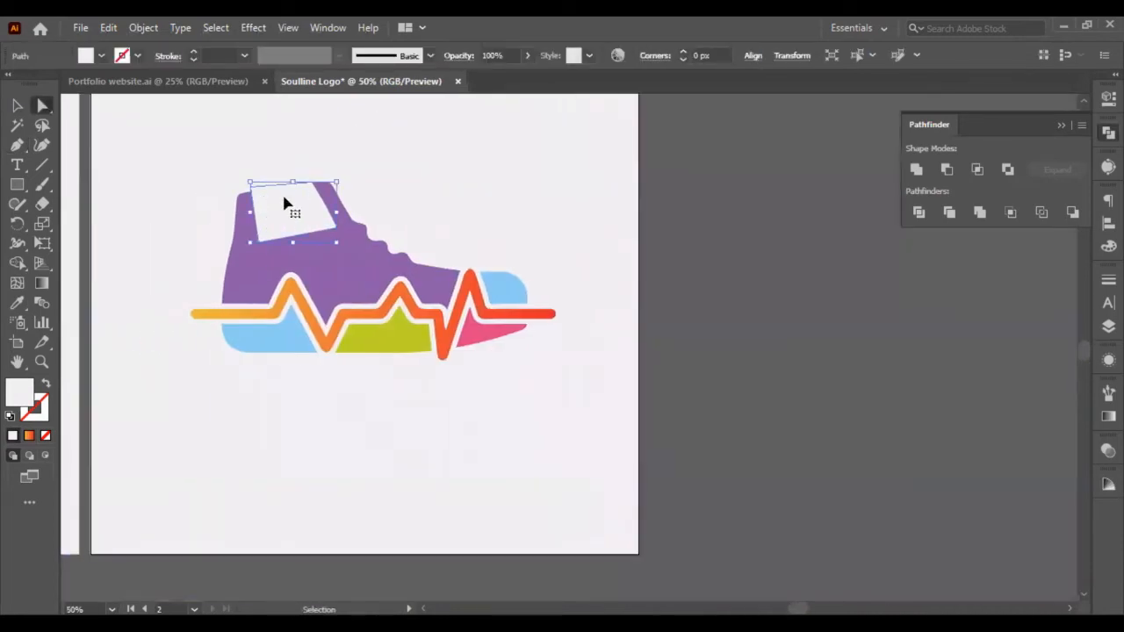
scroll(282, 194, left, 1)
mouse_move(291, 230)
mouse_down()
mouse_move(296, 212)
mouse_move(283, 232)
mouse_up()
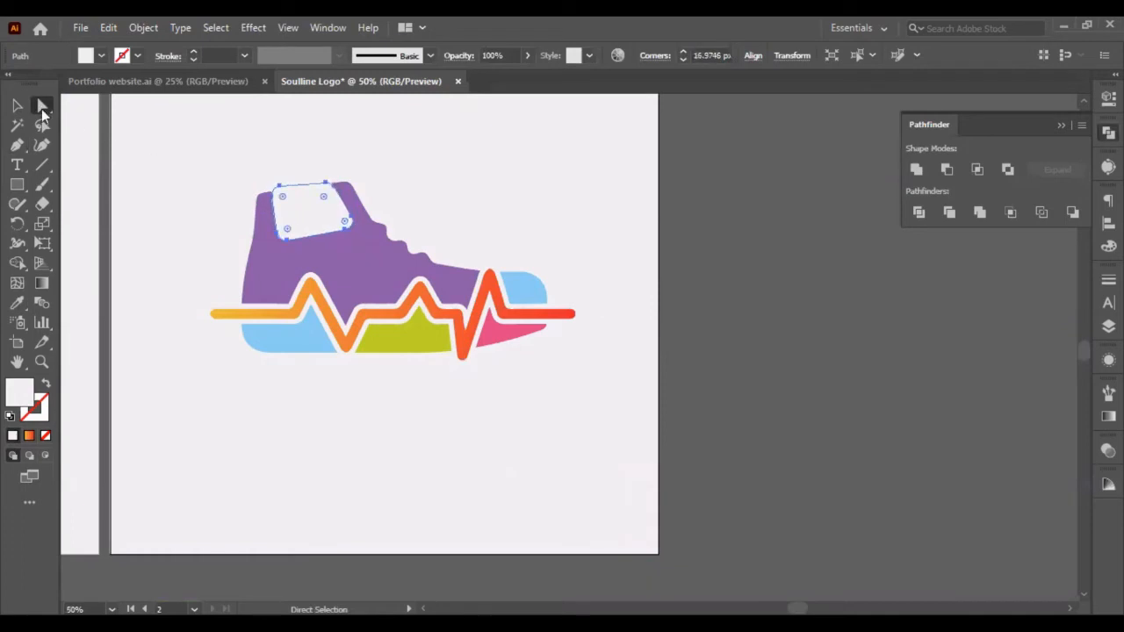
Step: Delete the rounded background-coloured shape from the high-top's collar
click(15, 106)
click(457, 145)
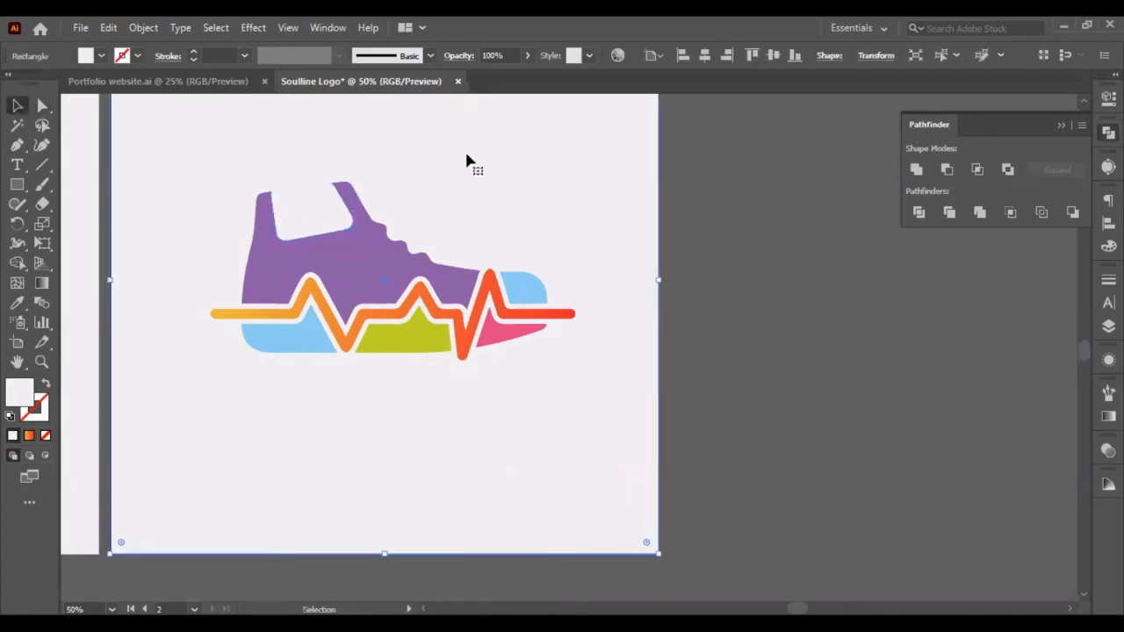
click(296, 211)
key(Delete)
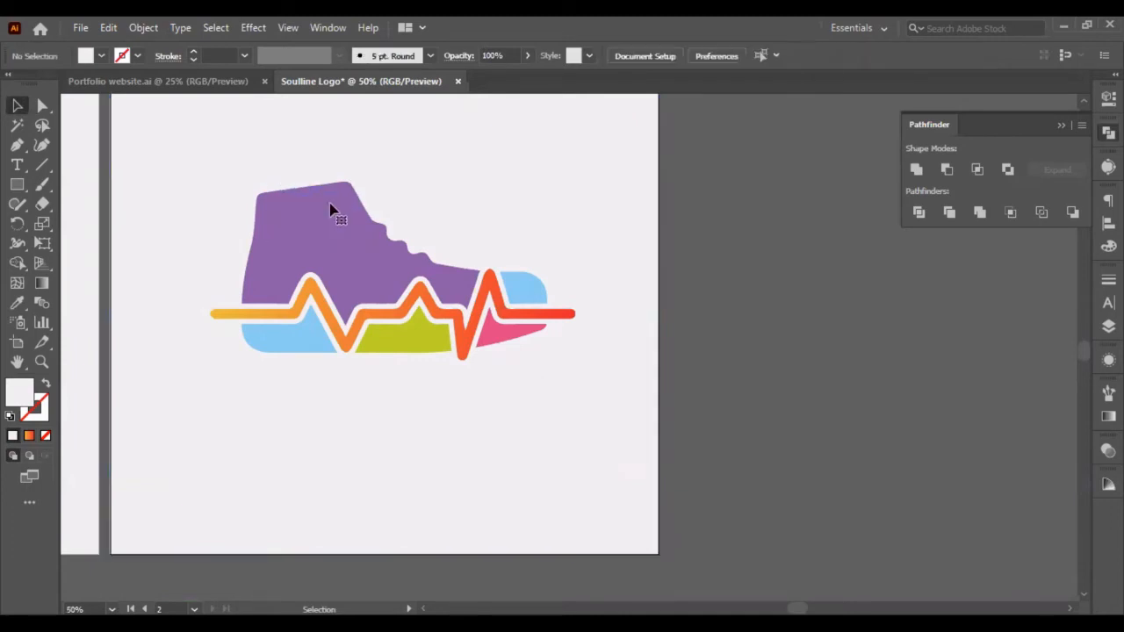
Step: Group all the high-top's pieces with the pulse line and move the group slightly higher on the second artboard
scroll(196, 329, left, 1)
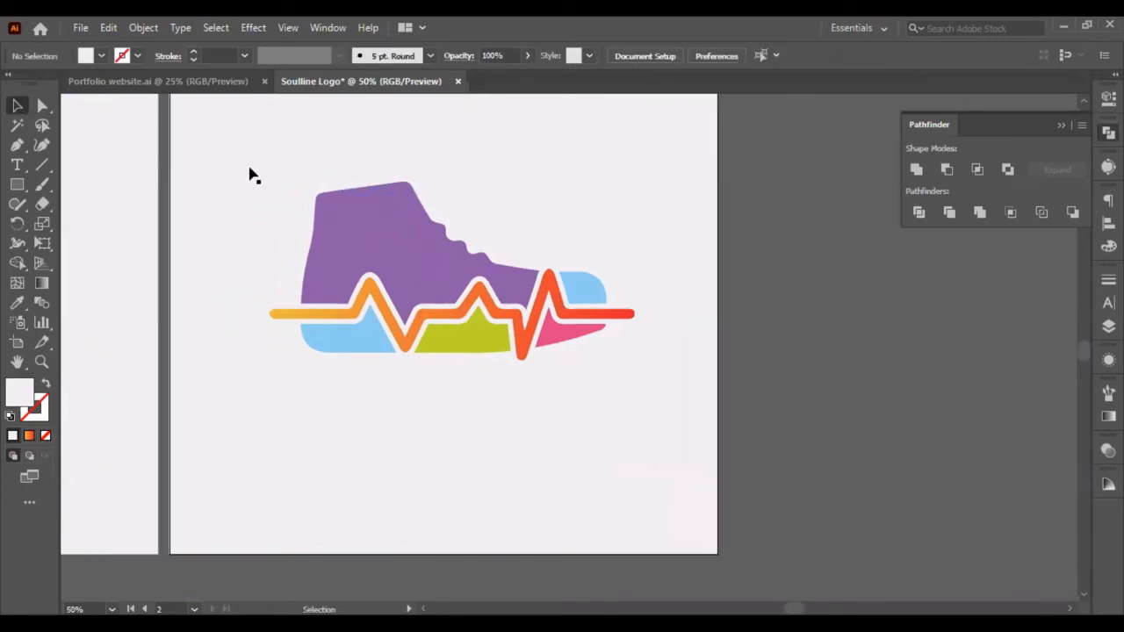
click(617, 443)
drag(777, 202, 252, 474)
key(ctrl+g)
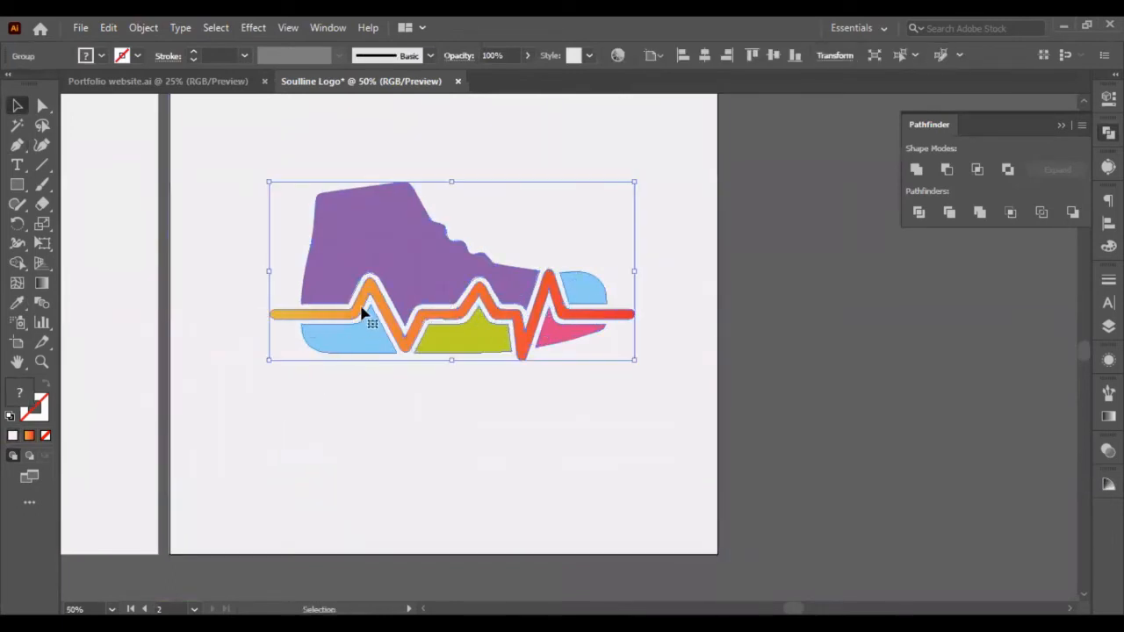
scroll(361, 309, up, 5)
scroll(361, 281, left, 6)
scroll(380, 369, right, 4)
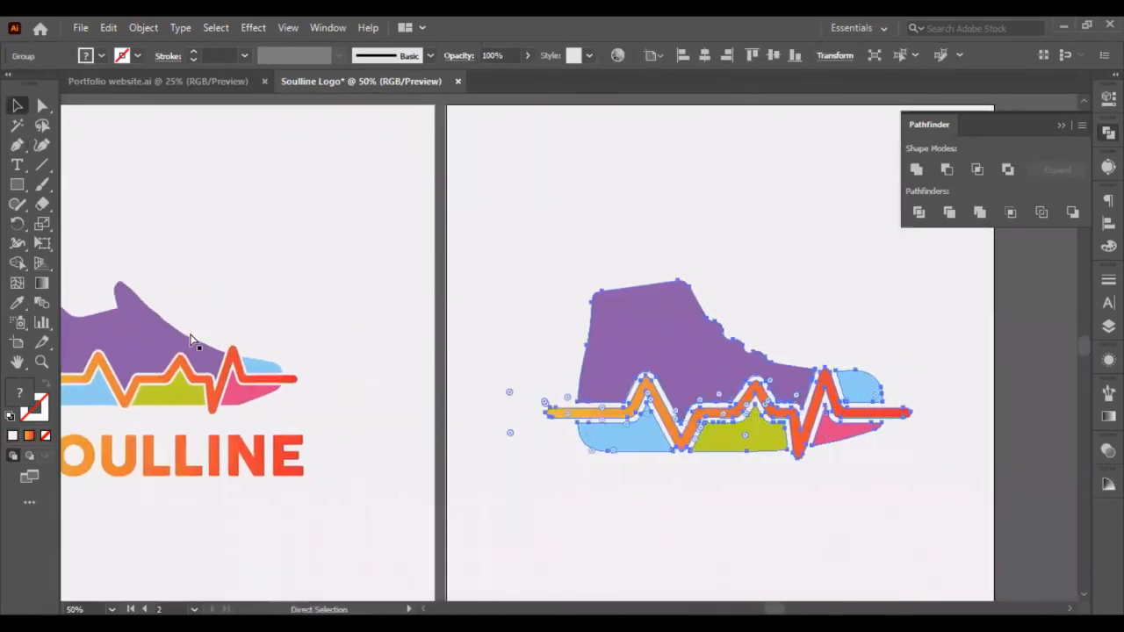
key(v)
drag(471, 349, 469, 323)
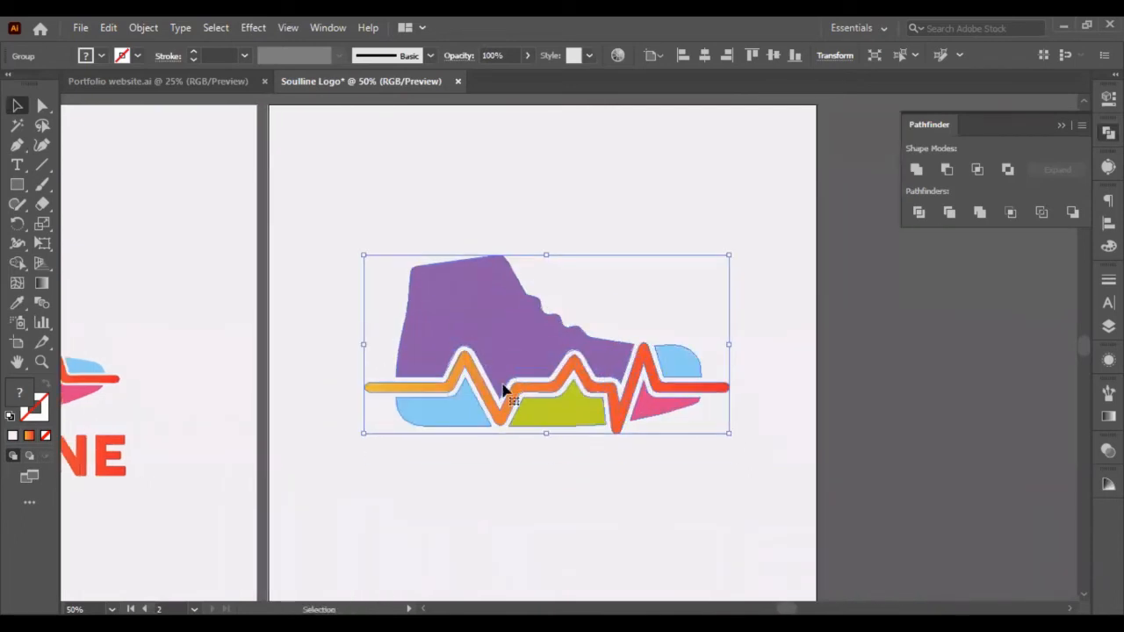
click(922, 423)
Step: Add a line of point text below the high-top and set its font size to 100 pt
click(17, 164)
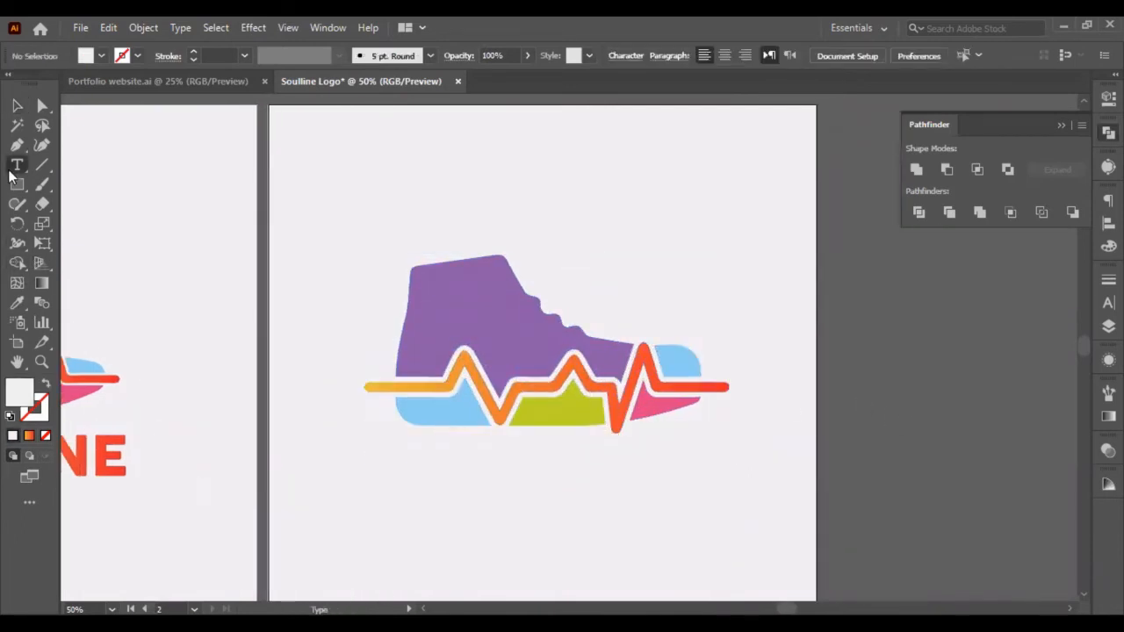
click(360, 485)
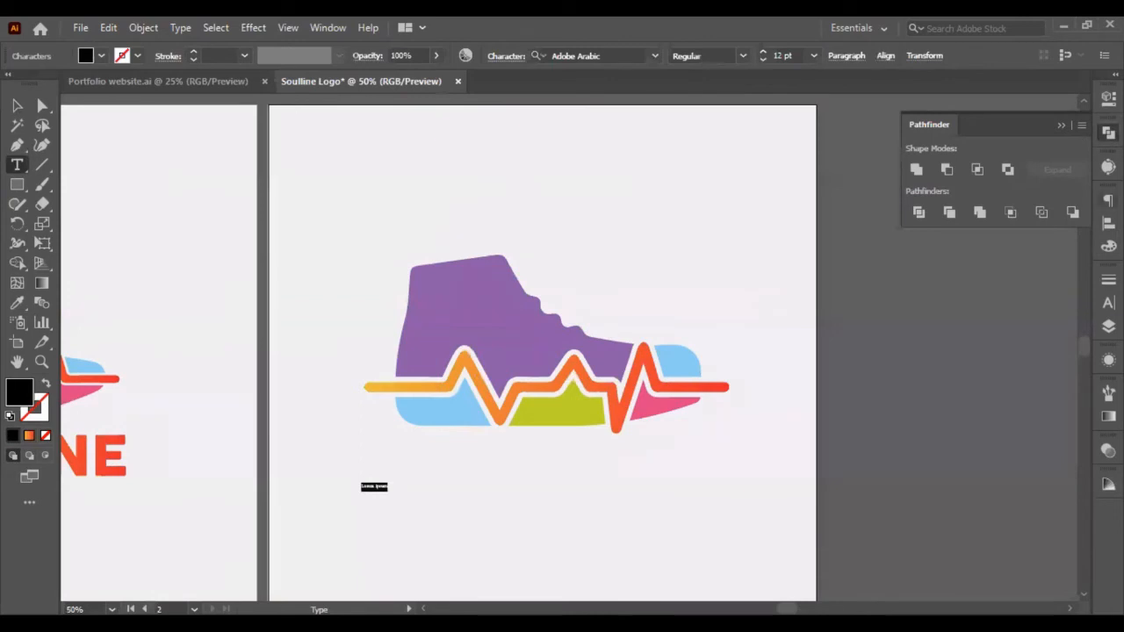
click(1108, 303)
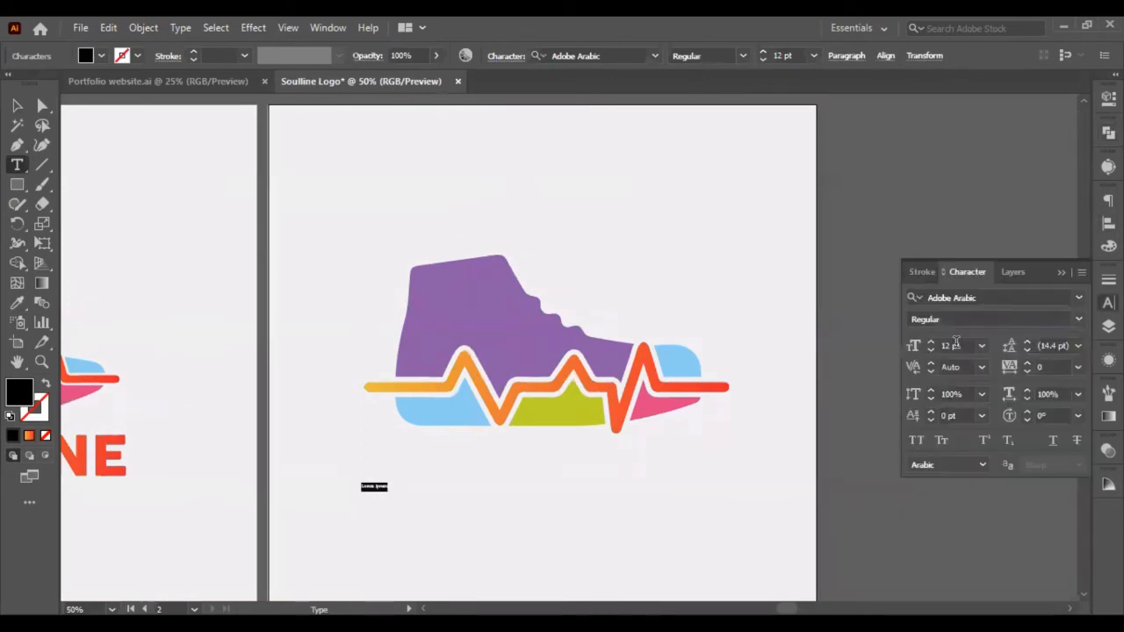
scroll(956, 342, up, 8)
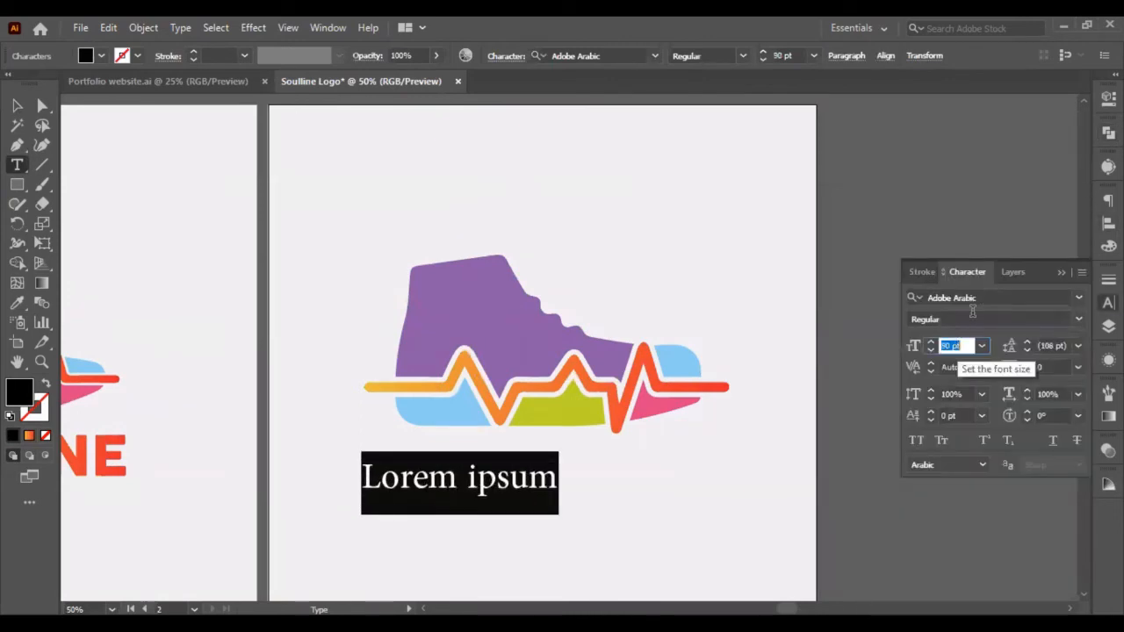
scroll(972, 312, up, 1)
Step: Set the placeholder text's font to Mont Heavy DEMO
click(964, 296)
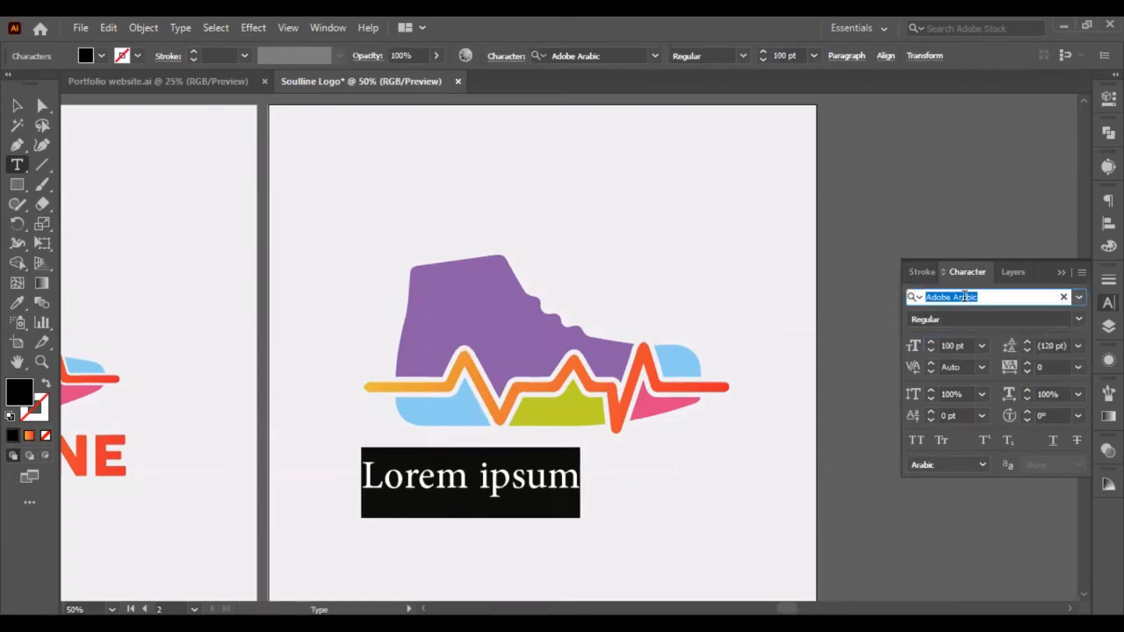
text(b)
text(خى)
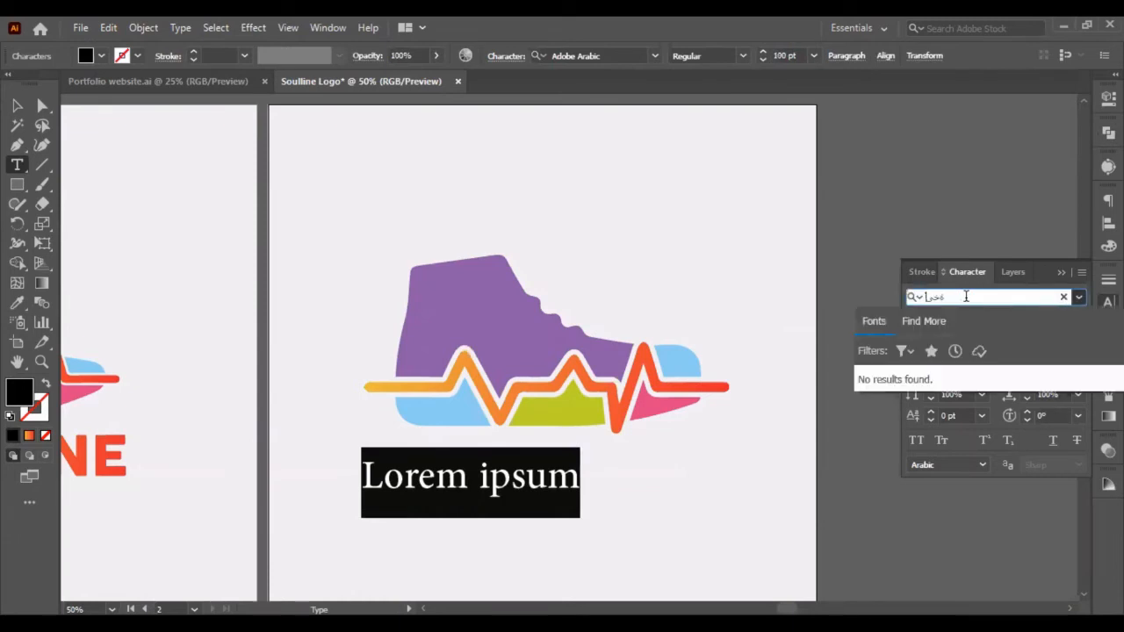
key(BackSpace)
key(BackSpace)
key(BackSpace)
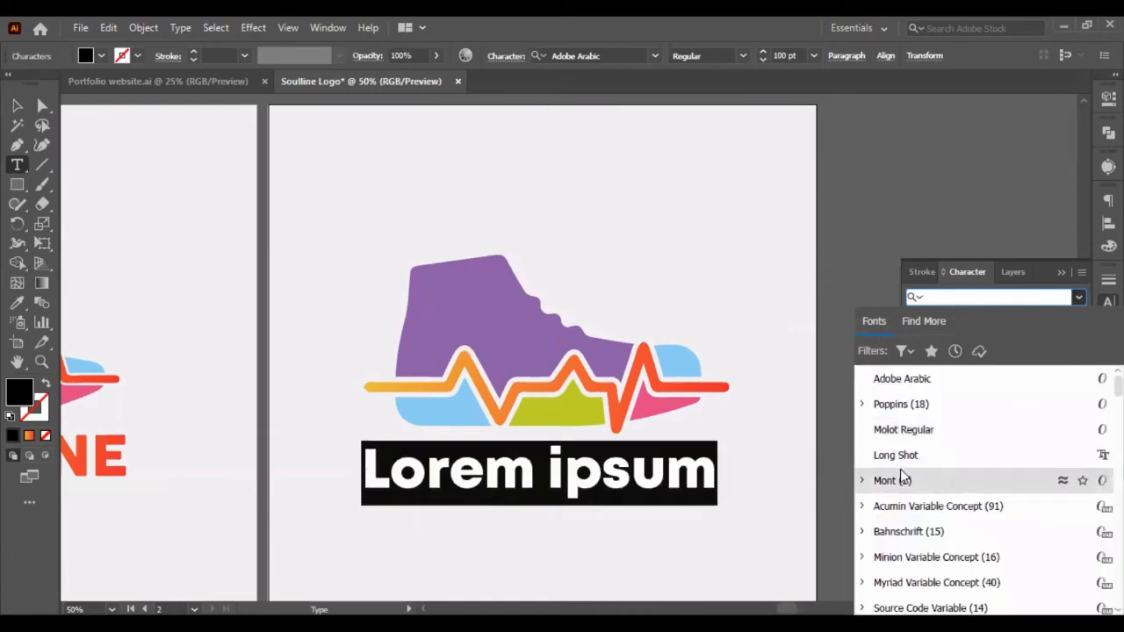
click(892, 480)
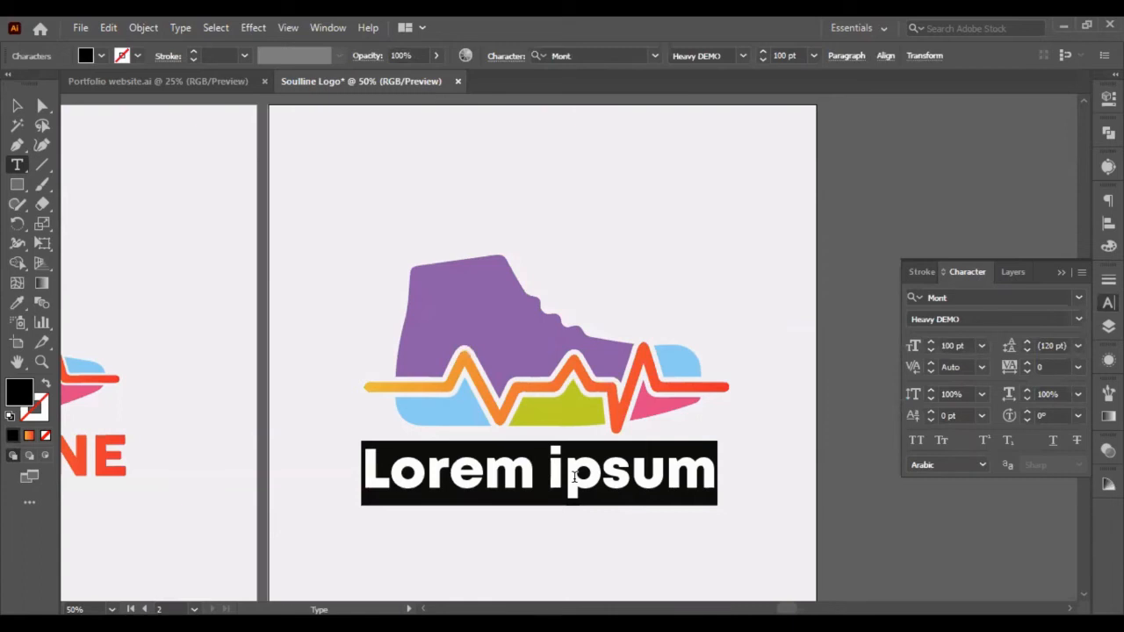
Step: Replace the placeholder with SOULLINE and place a duplicate of the text below it
text(SOUL)
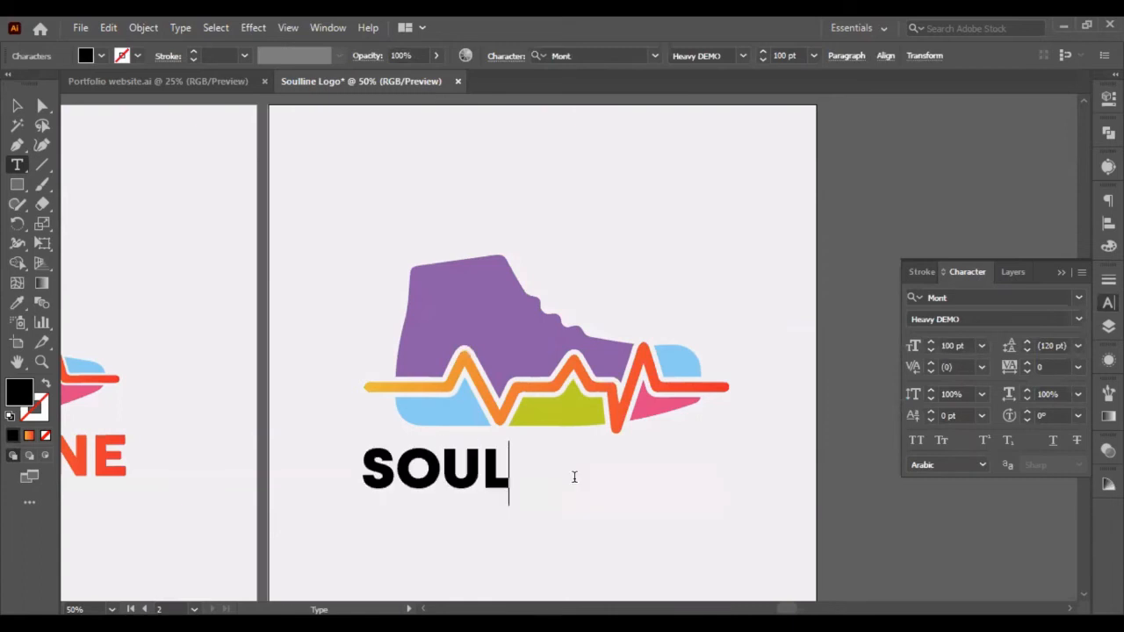
text(LINE)
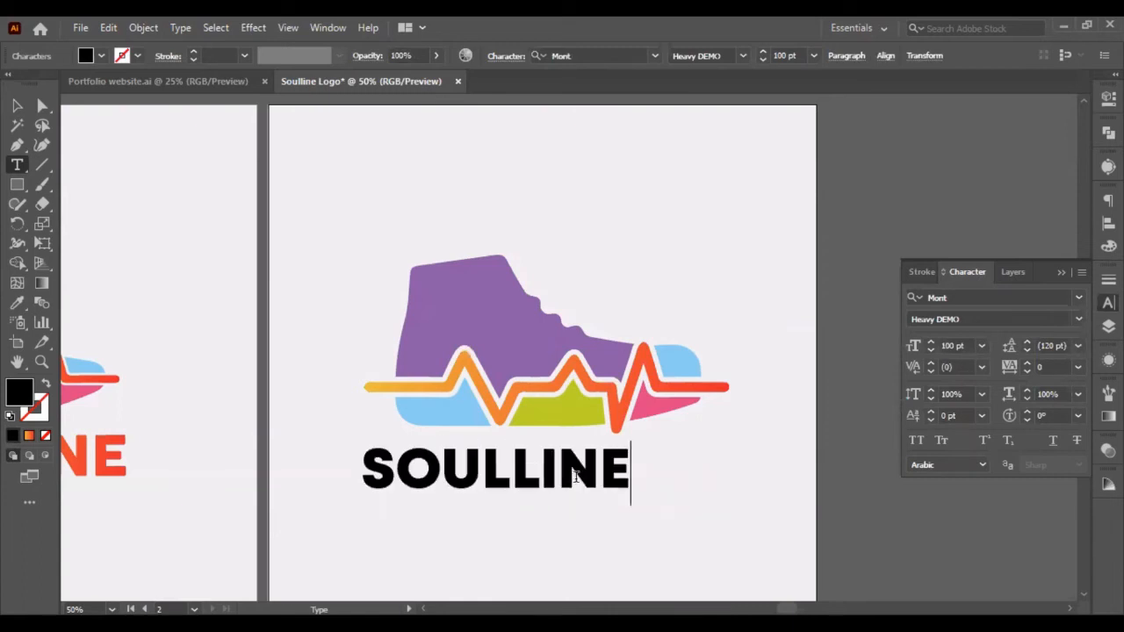
key(Escape)
right_click(527, 494)
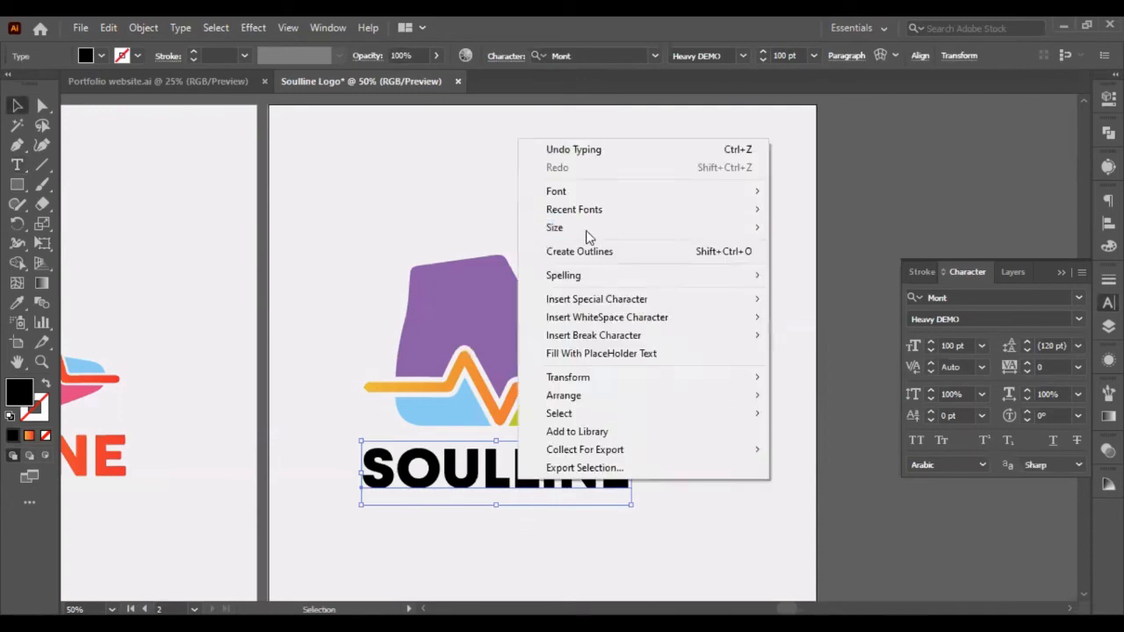
click(853, 527)
drag(501, 463, 500, 568)
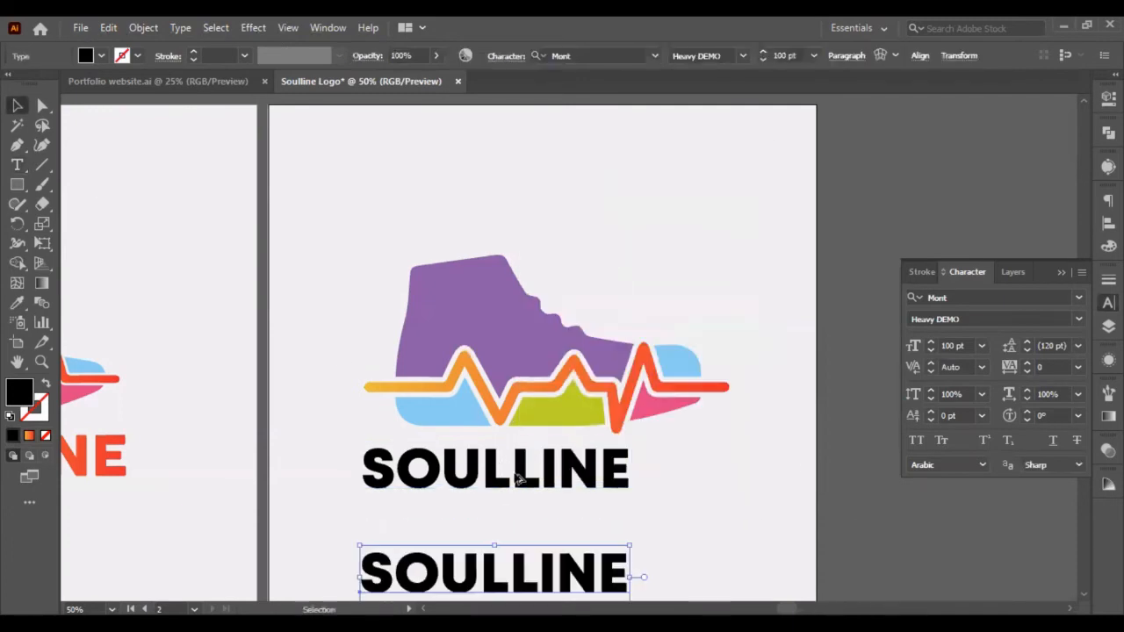
Step: Convert the upper SOULLINE text to outlines and fill it with the pulse line's orange-red gradient using the Eyedropper
click(517, 477)
right_click(514, 470)
click(570, 237)
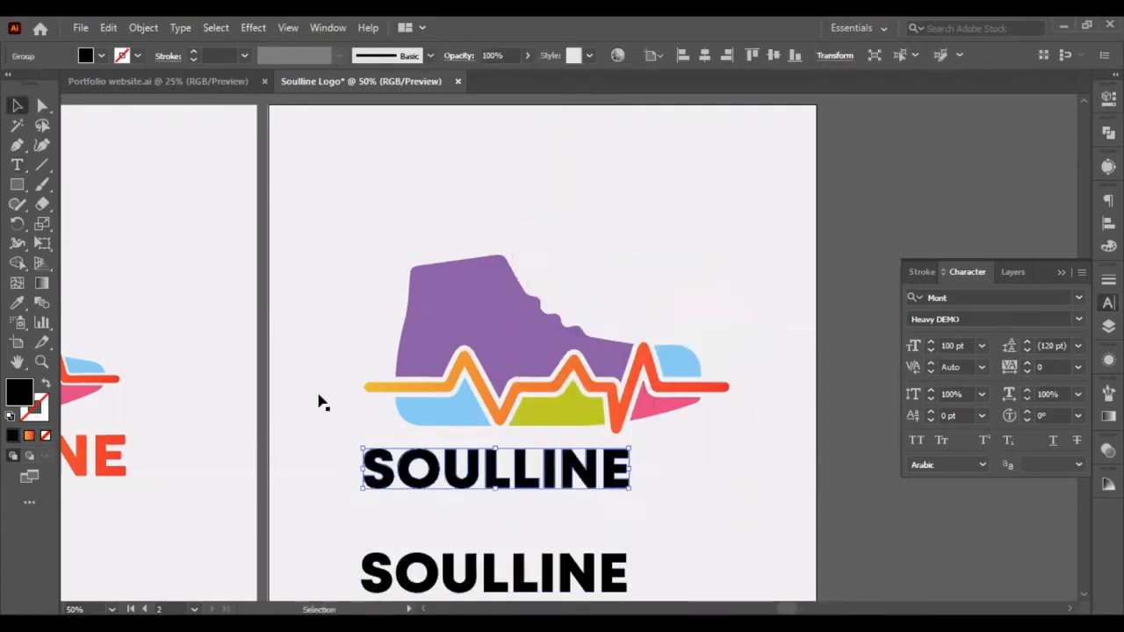
click(11, 311)
click(451, 371)
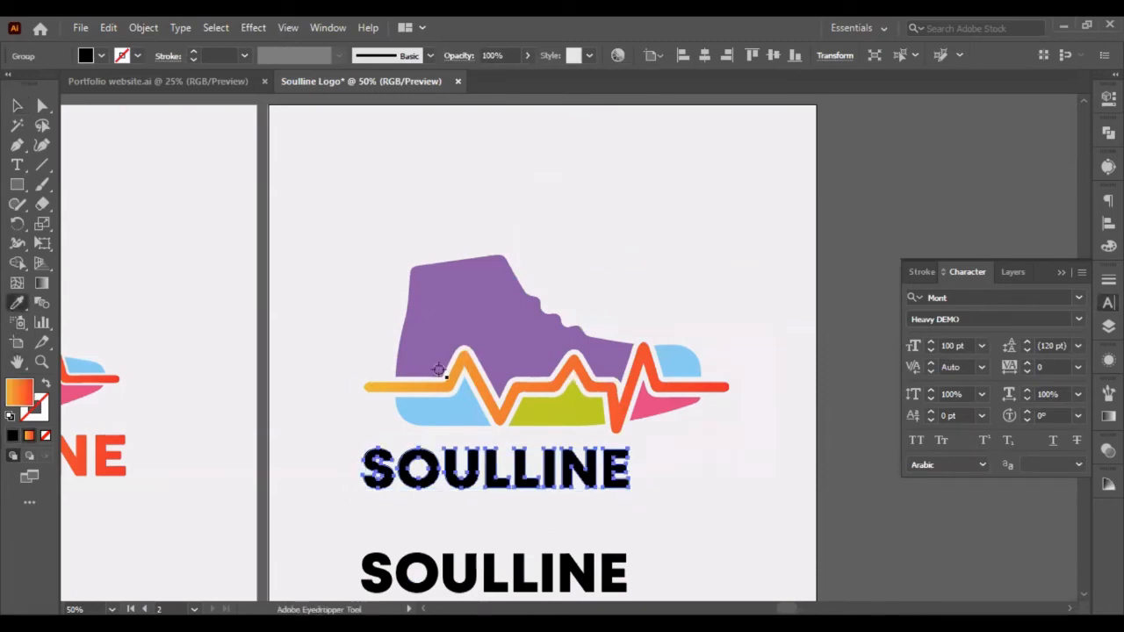
Step: Try stretching the gradient across the whole outlined SOULLINE wordmark from the E back to the S, and compare it with the original logo
click(42, 283)
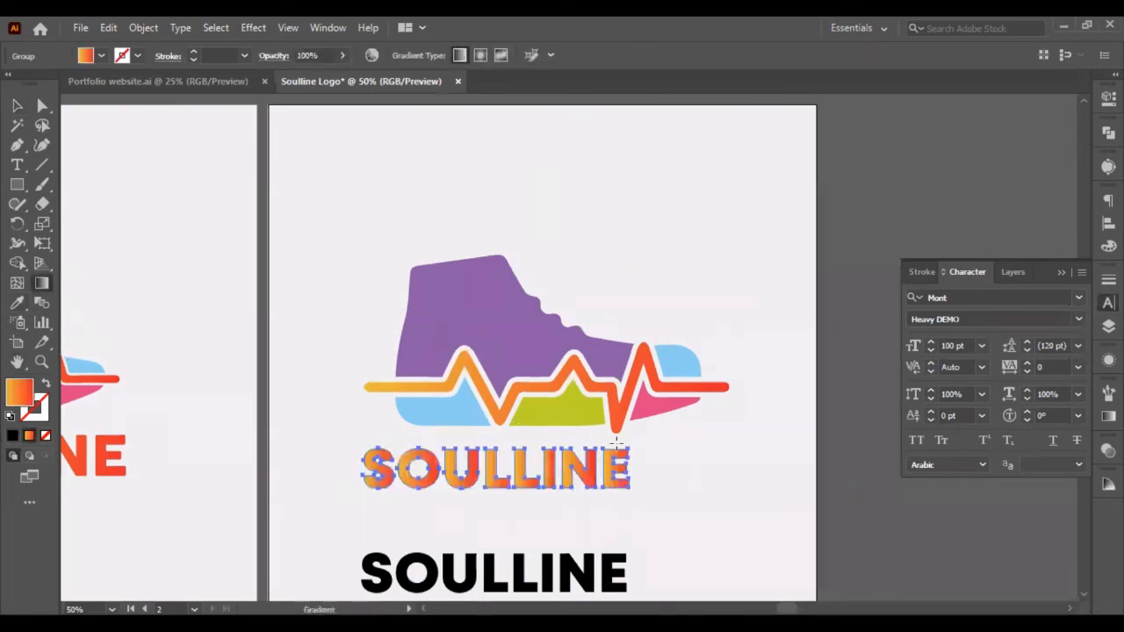
drag(371, 484, 366, 484)
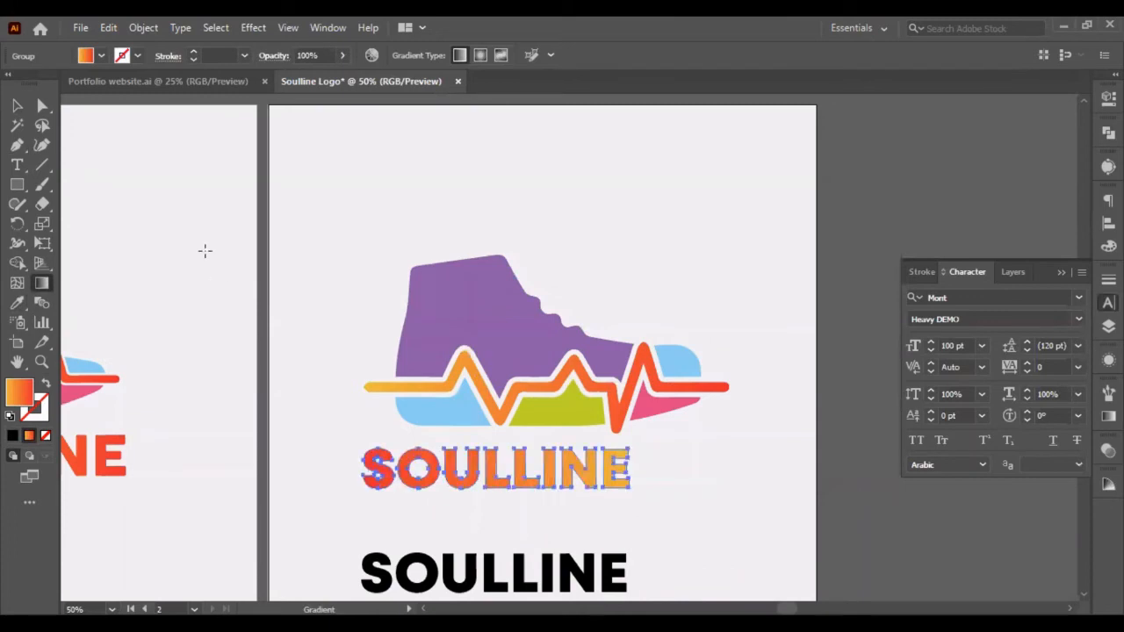
click(17, 106)
click(848, 547)
scroll(758, 492, left, 12)
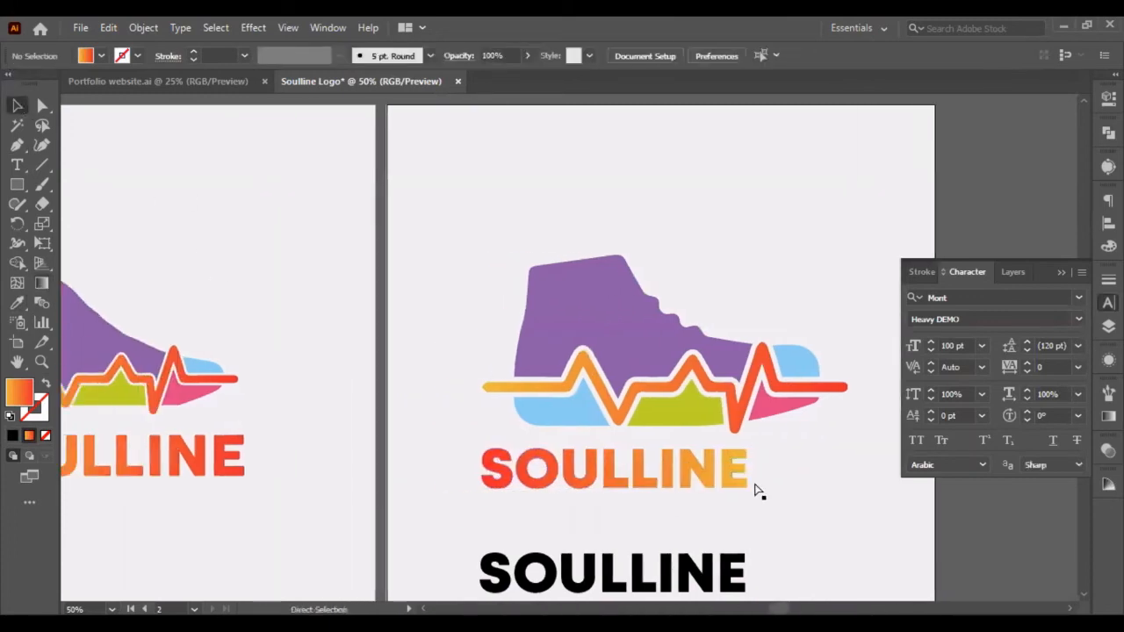
scroll(760, 494, right, 13)
Step: Redraw the gradient across the outlined SOULLINE wordmark so it runs from yellow at the S to red at the E
click(529, 482)
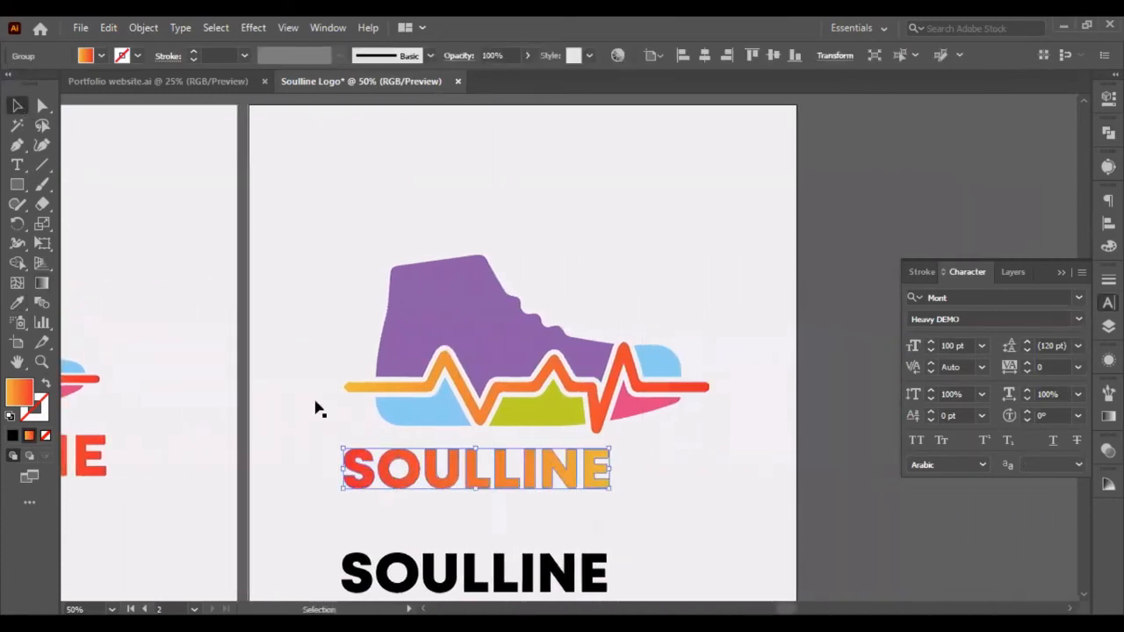
click(42, 282)
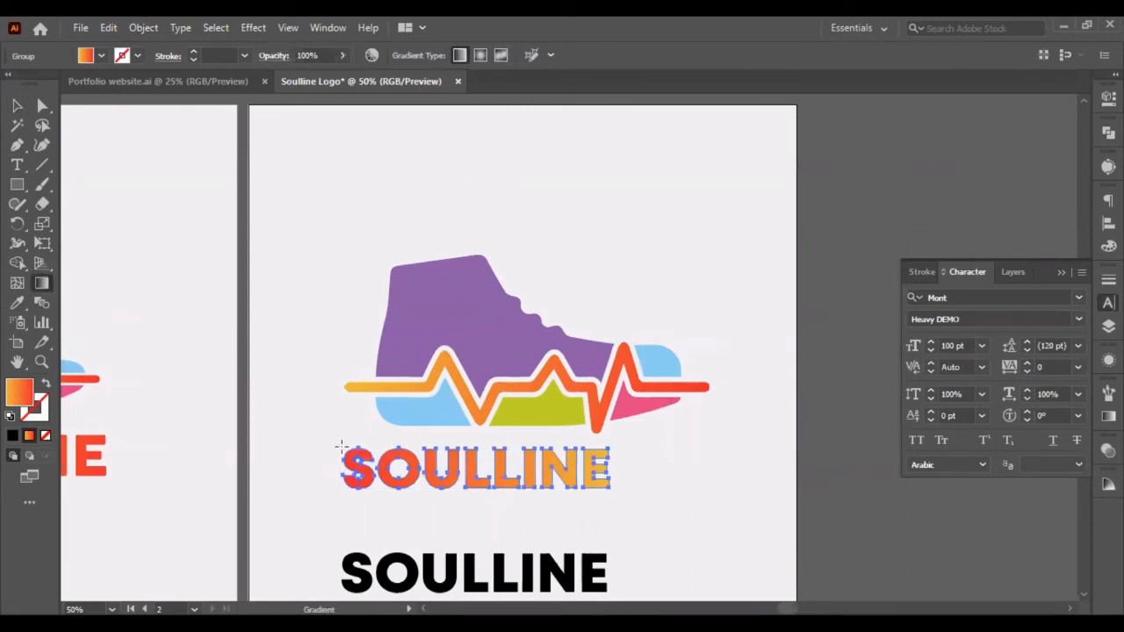
drag(341, 447, 612, 491)
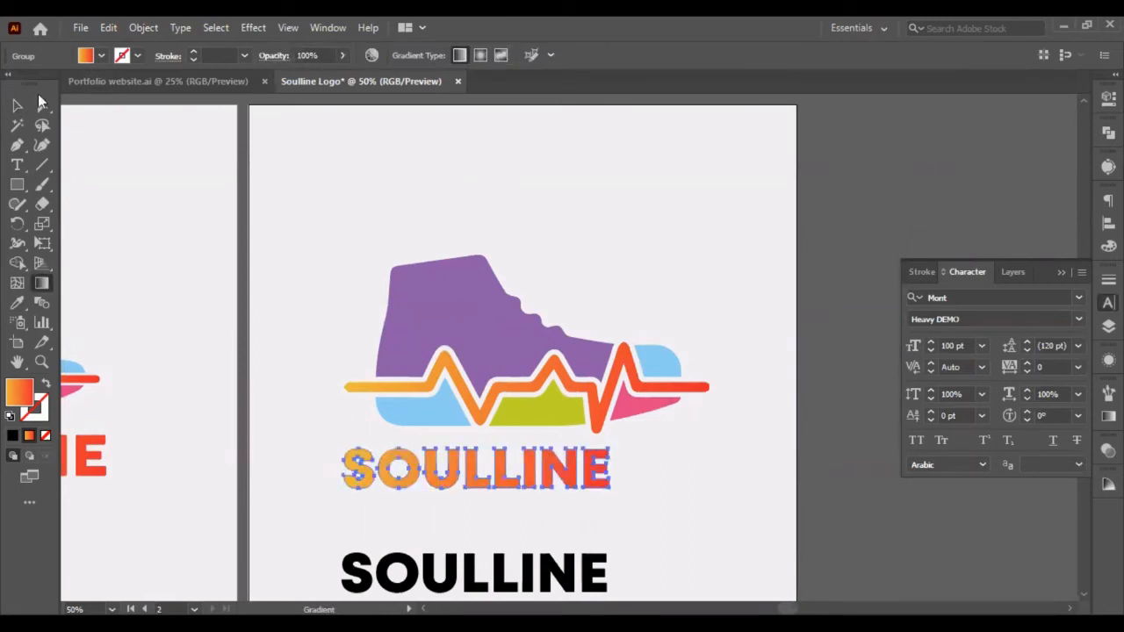
click(17, 105)
click(826, 529)
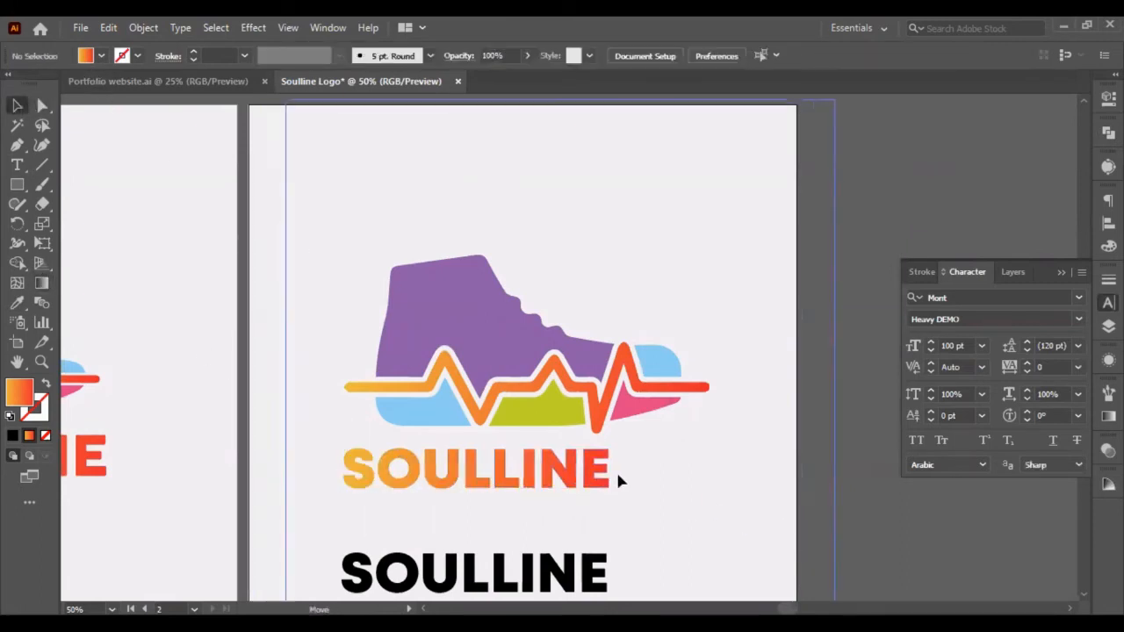
Step: Move the gradient SOULLINE wordmark so it sits centred beneath the high-top
click(616, 471)
key(ctrl+z)
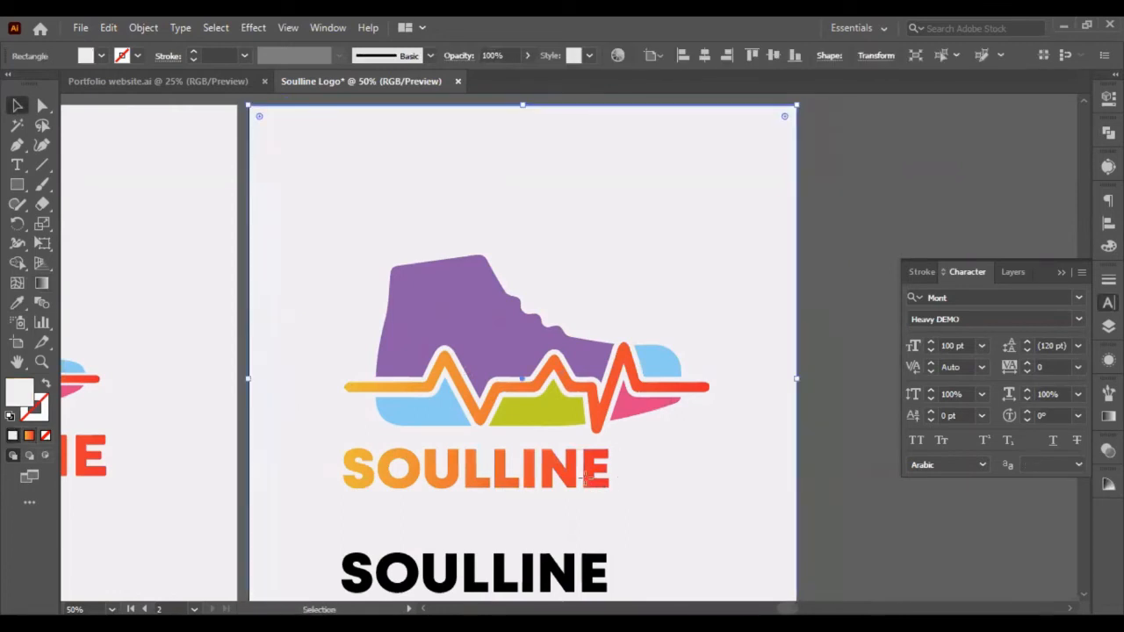
click(592, 484)
drag(591, 483, 627, 494)
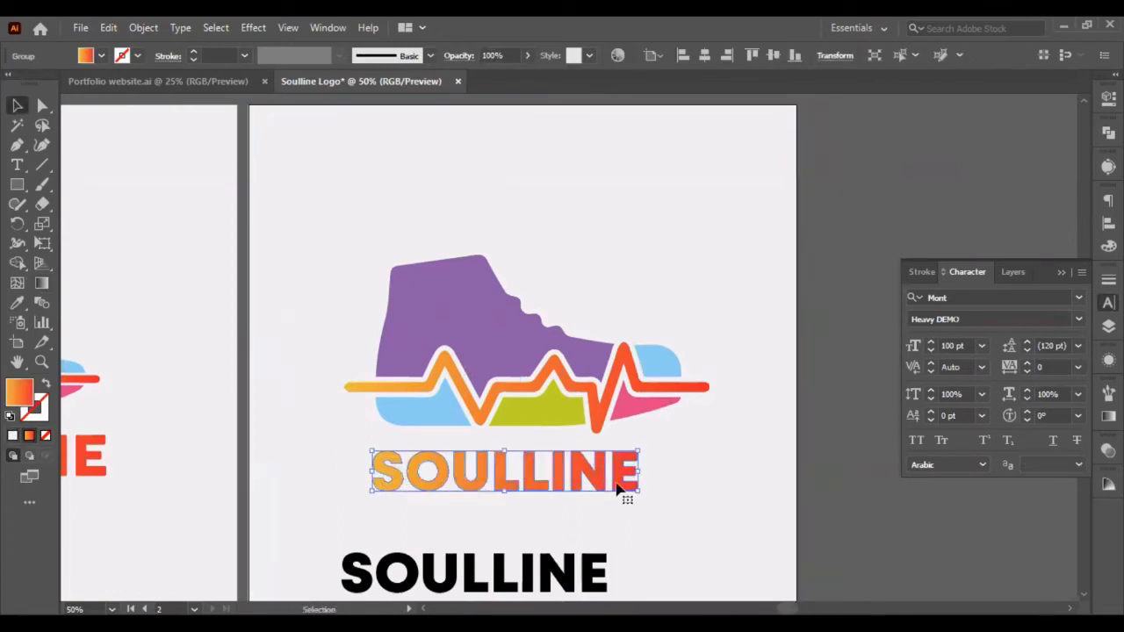
Step: Replace the text of the black SOULLINE copy with LIVE THE SNEAKERS
double_click(572, 569)
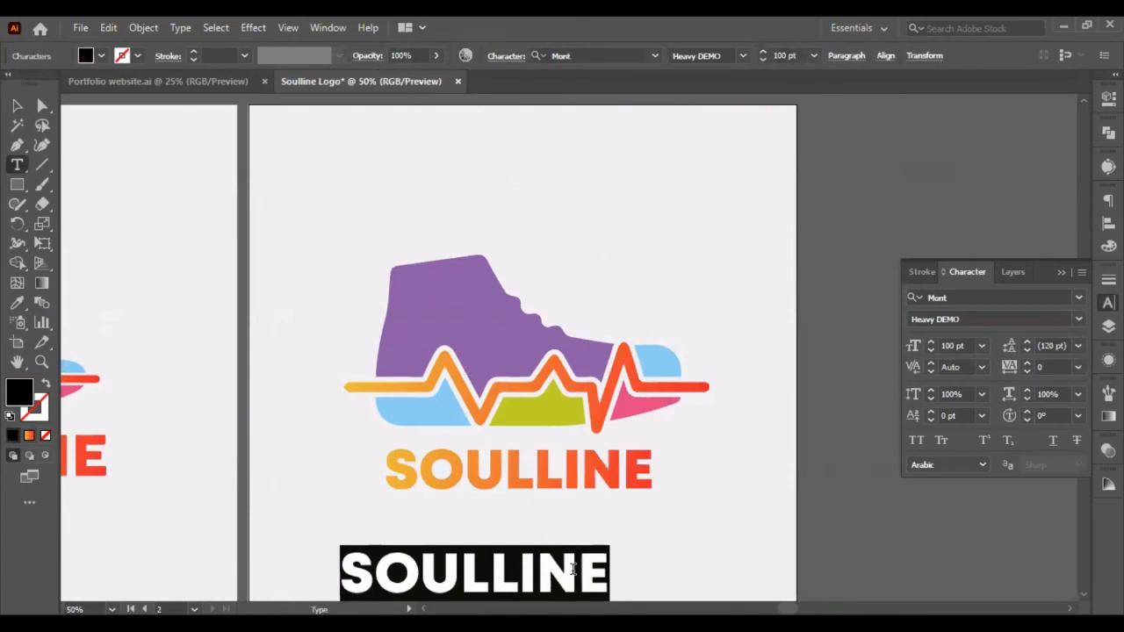
text(snE)
key(BackSpace)
key(BackSpace)
key(BackSpace)
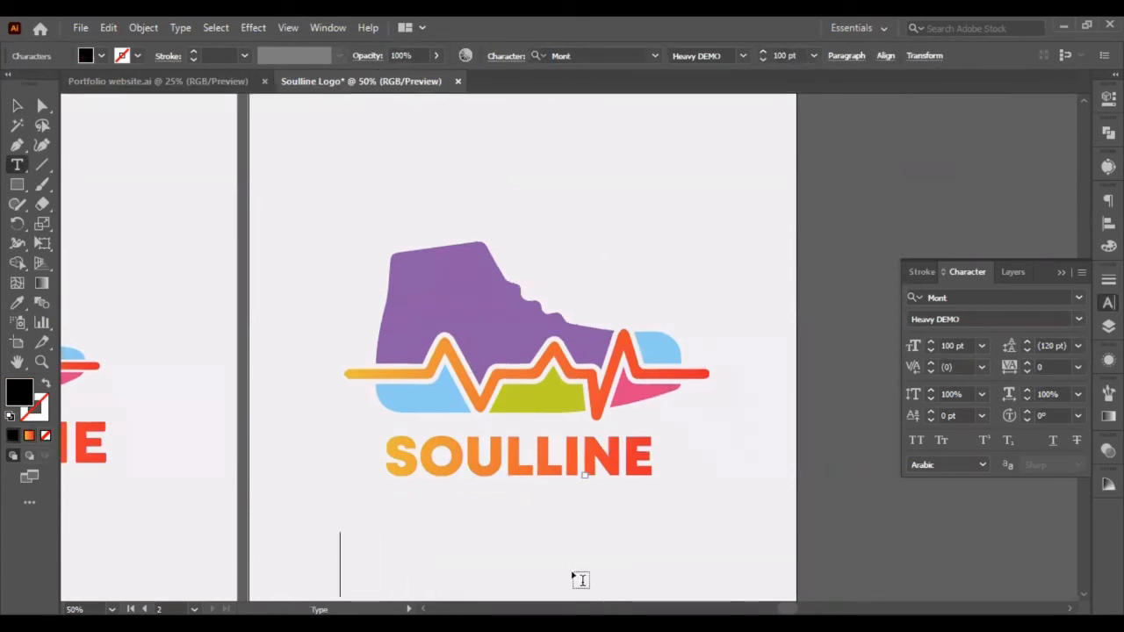
text(LI)
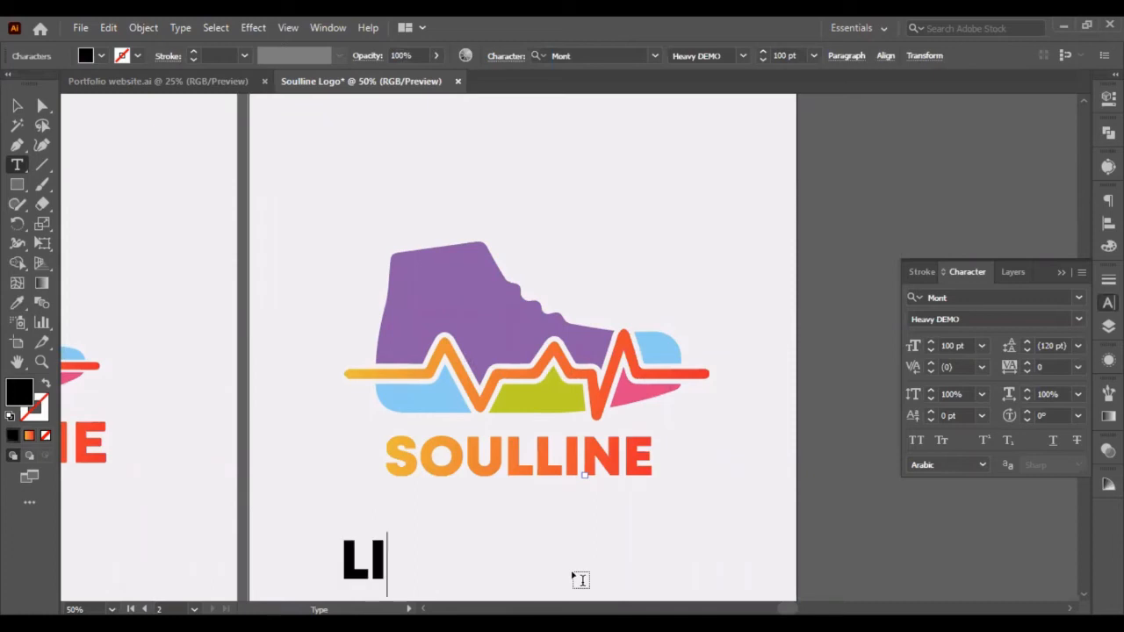
text(VE THE )
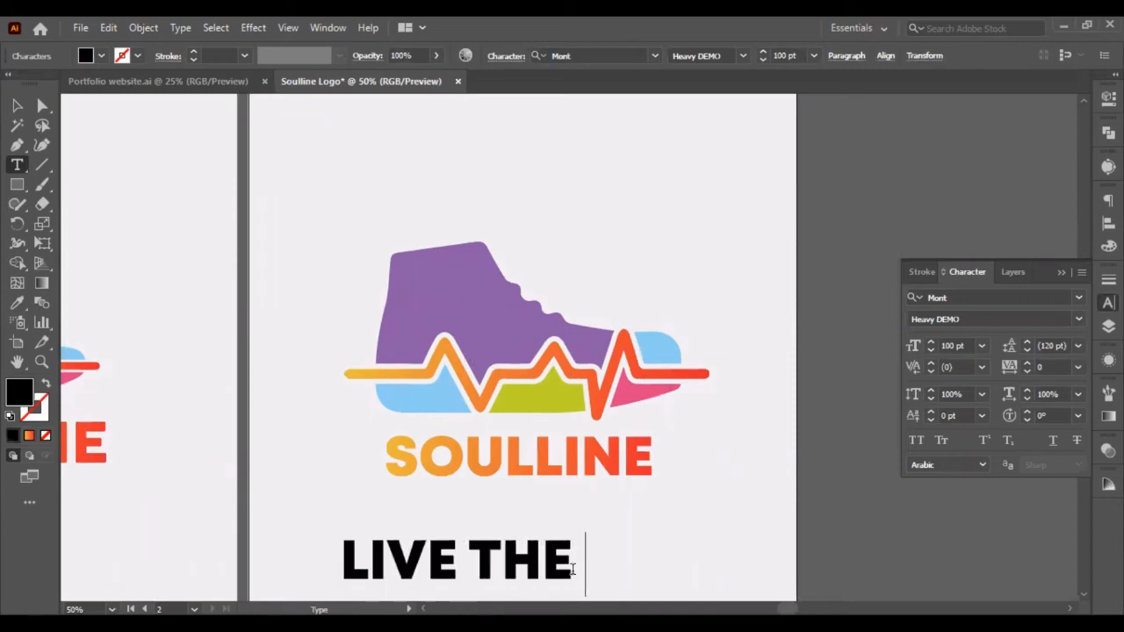
text(SNEAKERS)
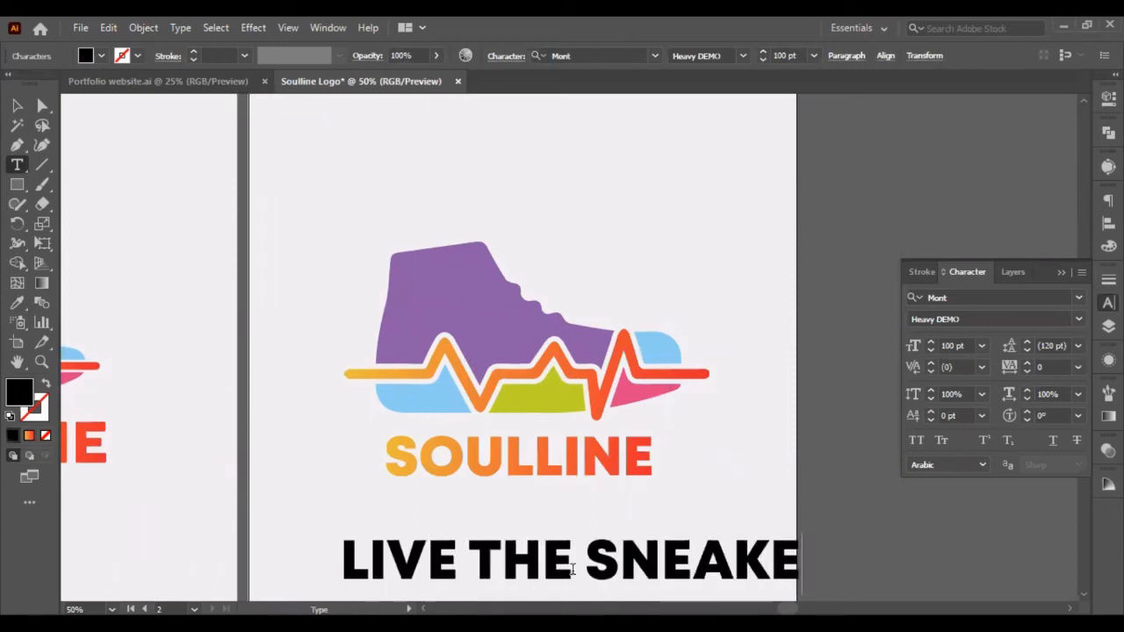
click(13, 107)
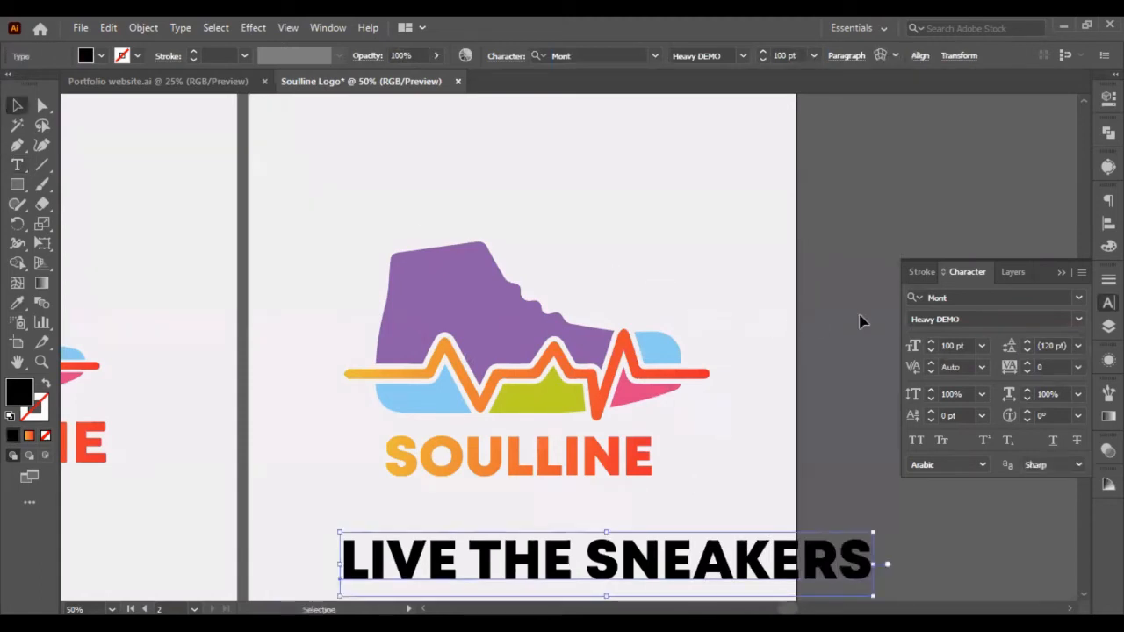
Step: Set the LIVE THE SNEAKERS tagline in Mont ExtraLight DEMO and fill it with the purple sampled from the high-top
click(1078, 320)
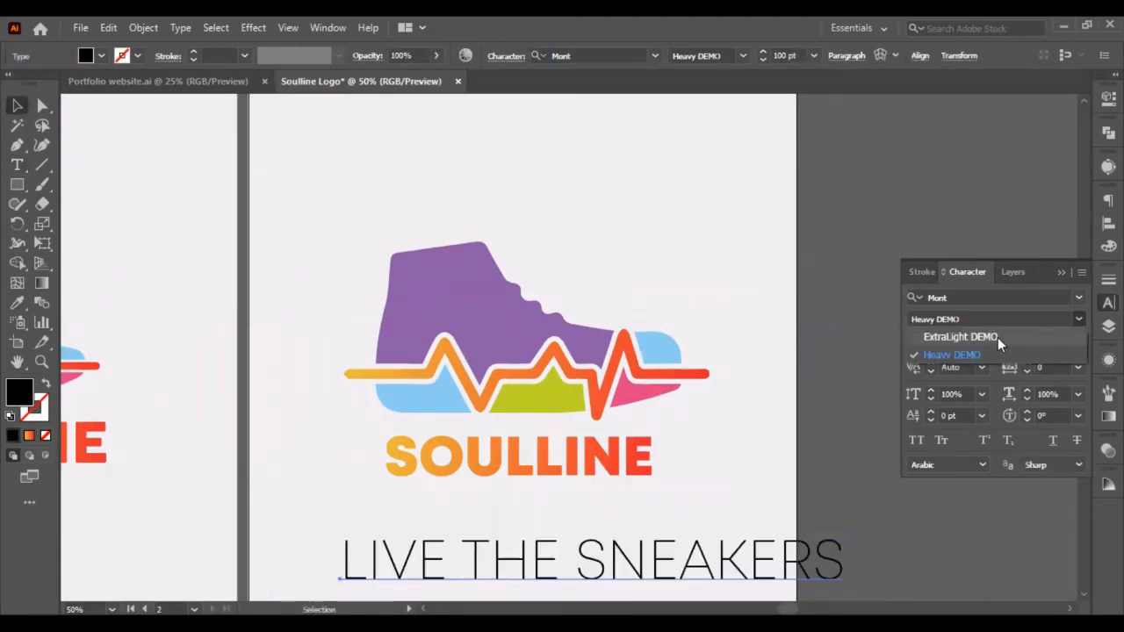
click(997, 338)
click(17, 302)
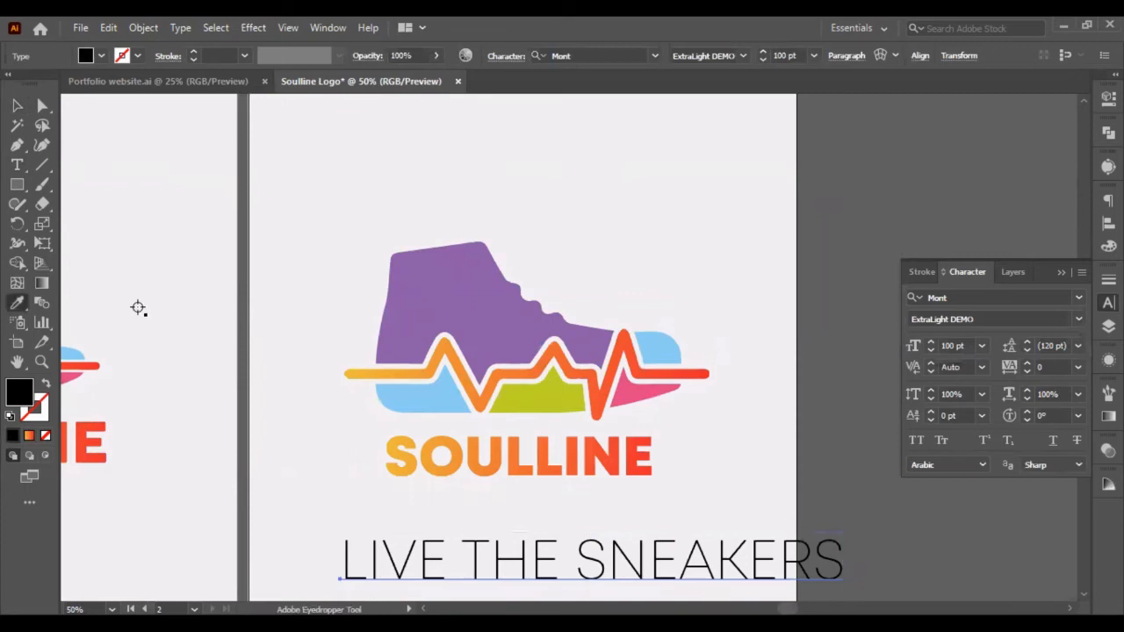
click(444, 367)
click(451, 316)
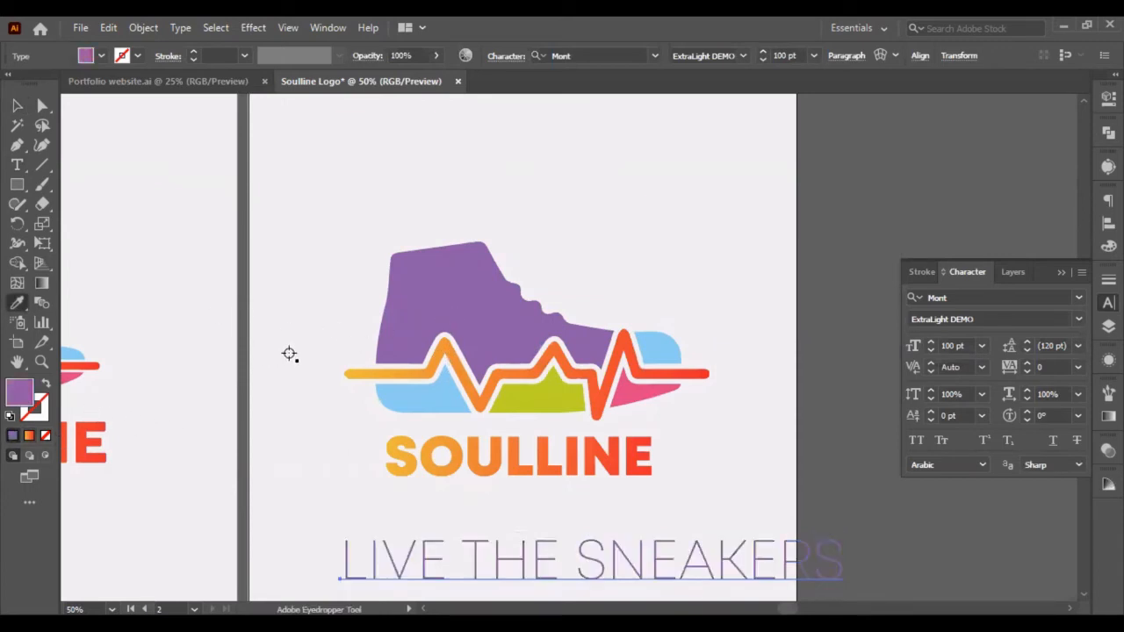
click(13, 106)
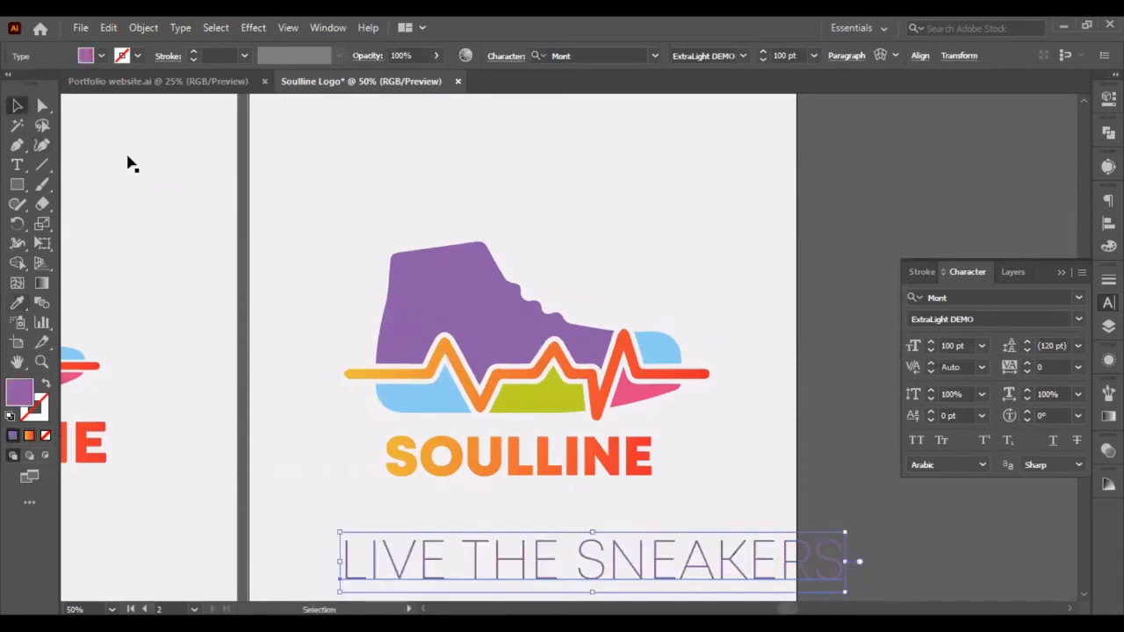
Step: Reduce the tagline's font size to 40 pt and move it directly beneath the SOULLINE wordmark
click(958, 344)
key(shift+Down)
key(shift+Down)
key(shift+Down)
key(shift+Down)
key(shift+Down)
key(shift+Down)
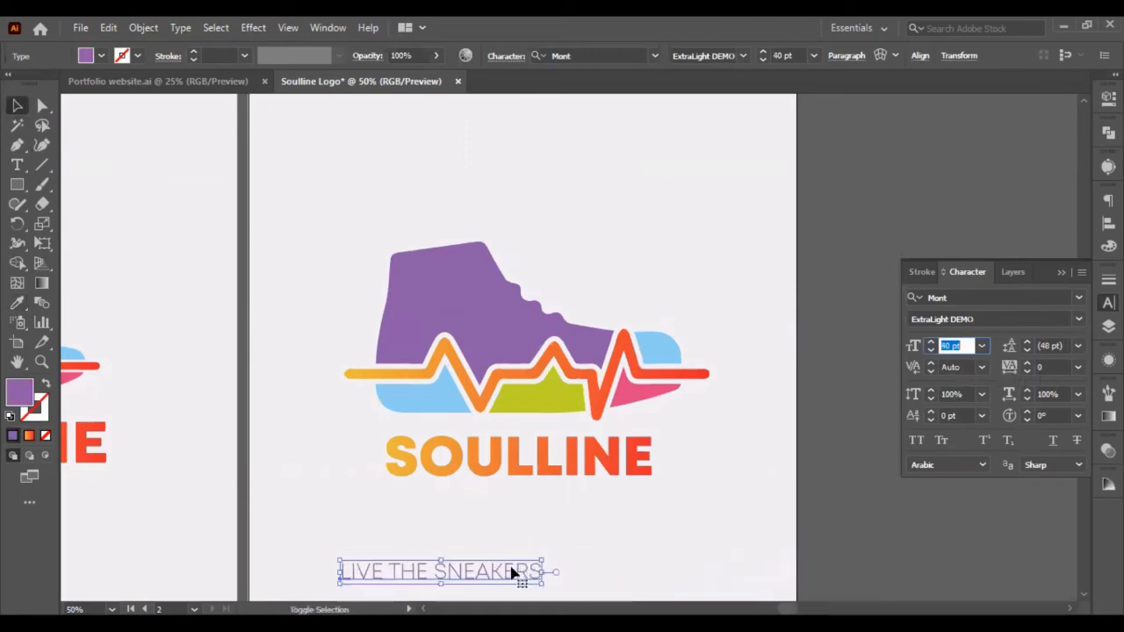
drag(509, 571, 601, 488)
Step: Try the Poppins Thin font on the LIVE THE SNEAKERS tagline and compare it with Mont ExtraLight DEMO
click(954, 298)
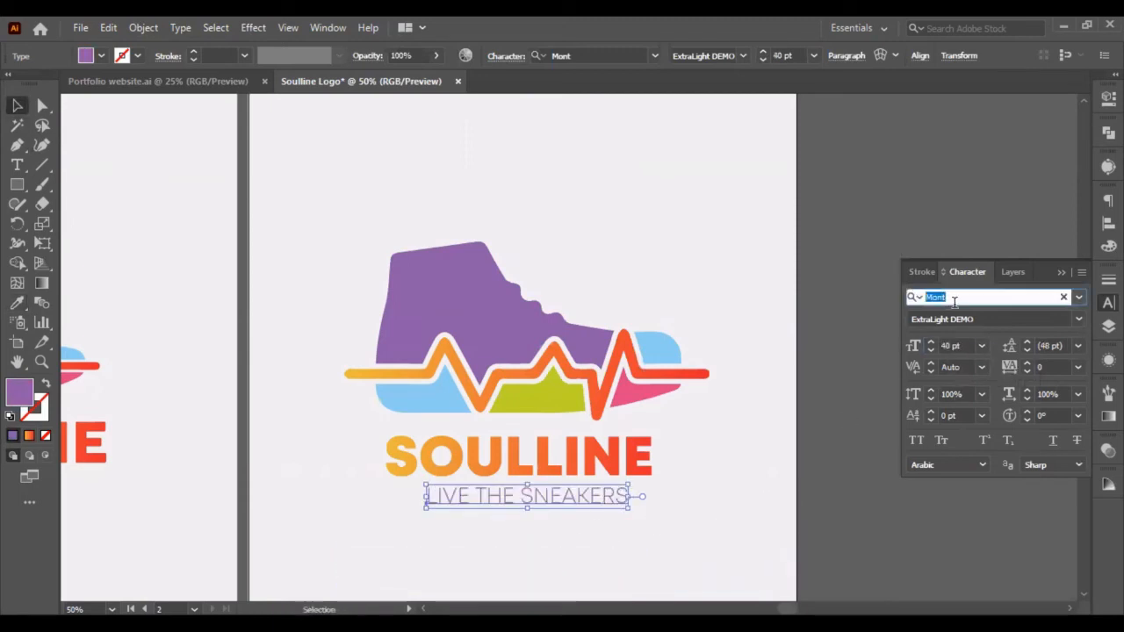
text(POPP)
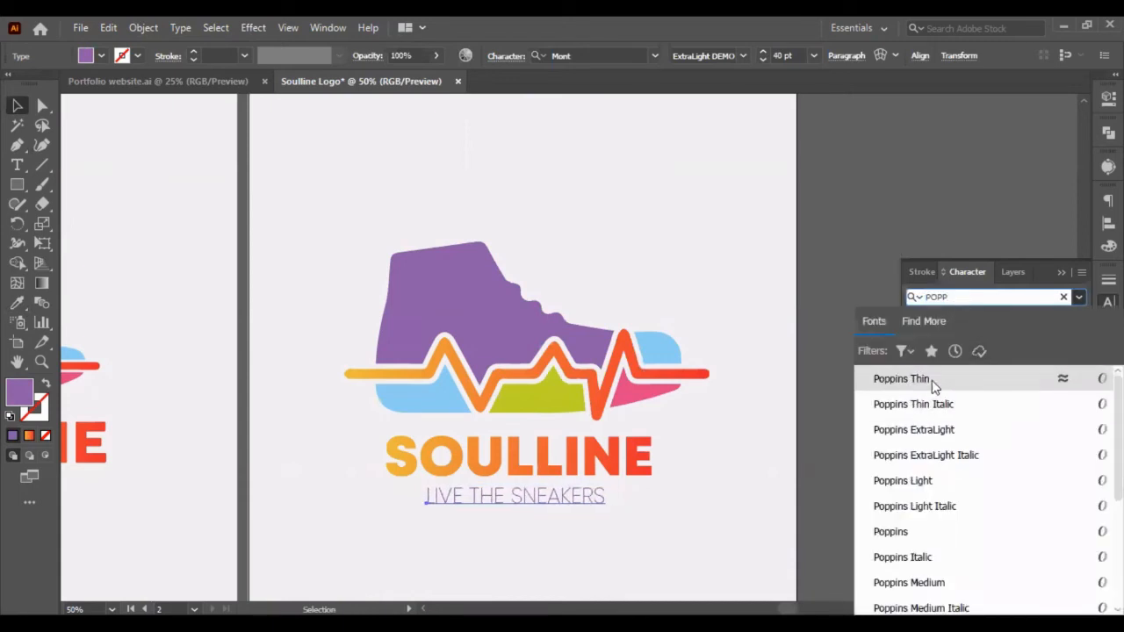
key(Escape)
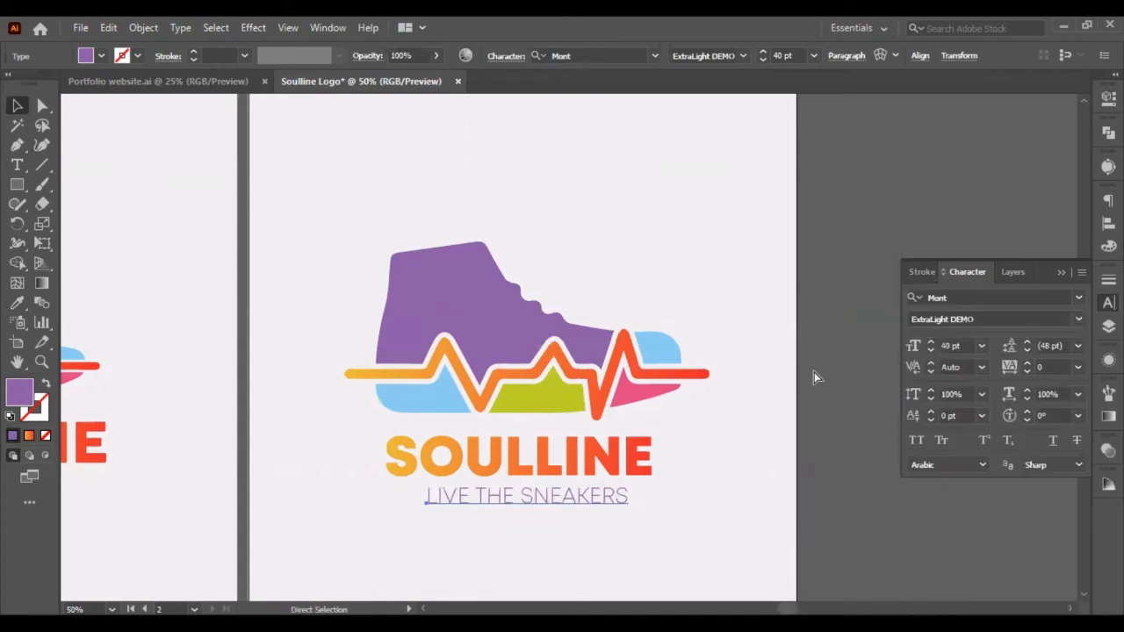
key(ctrl+shift+z)
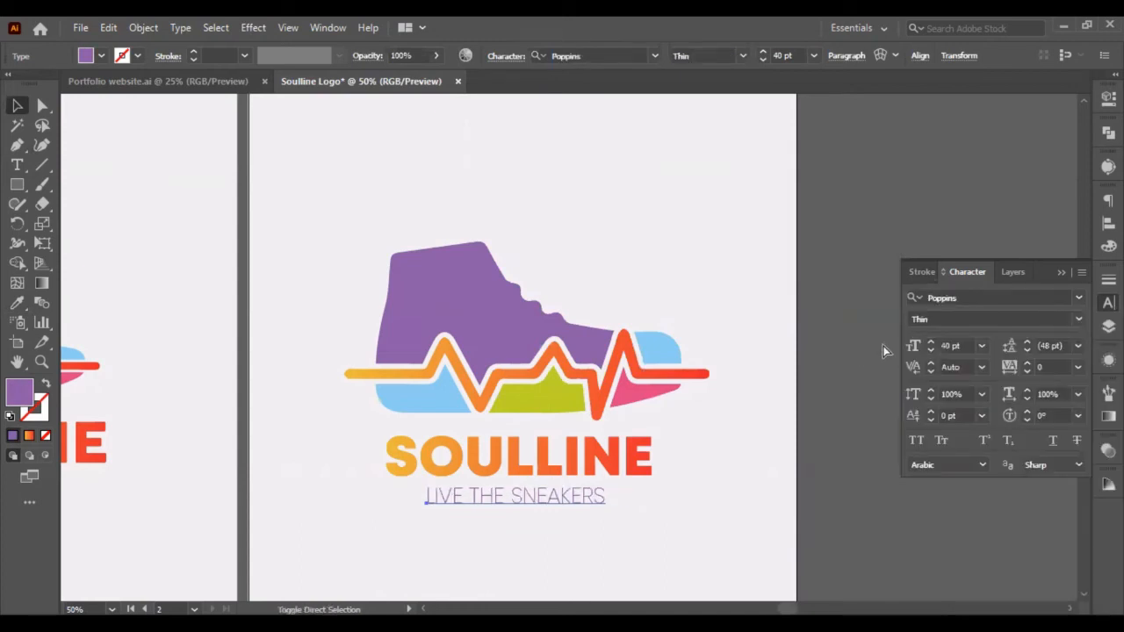
key(ctrl+z)
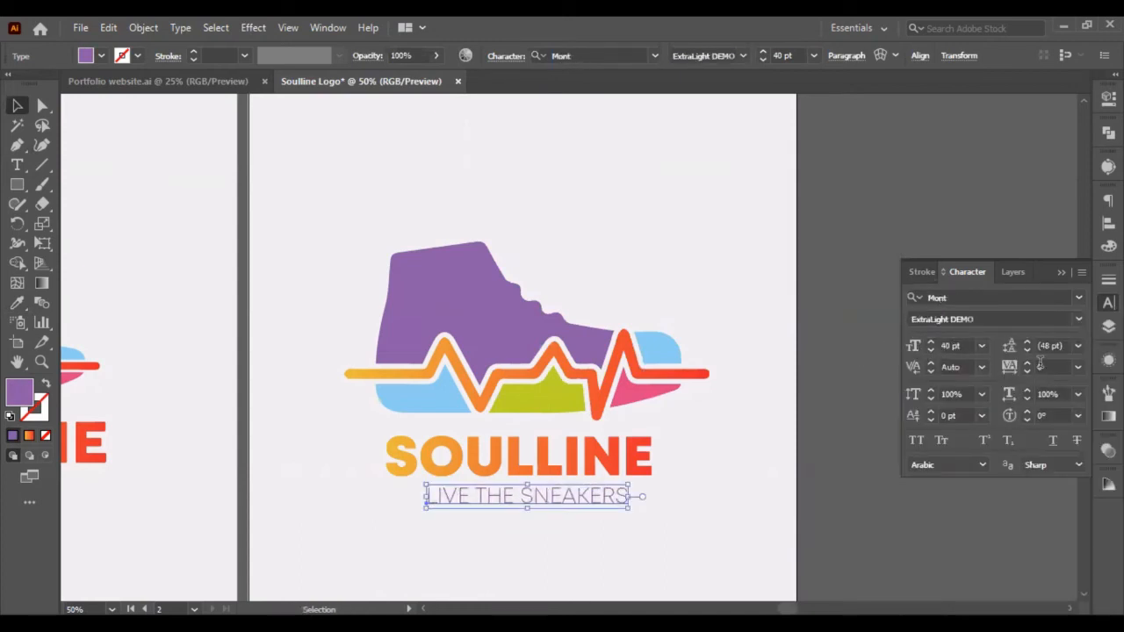
Step: Widen the tagline's letter spacing by setting its tracking to 250
click(1042, 365)
scroll(1041, 365, up, 10)
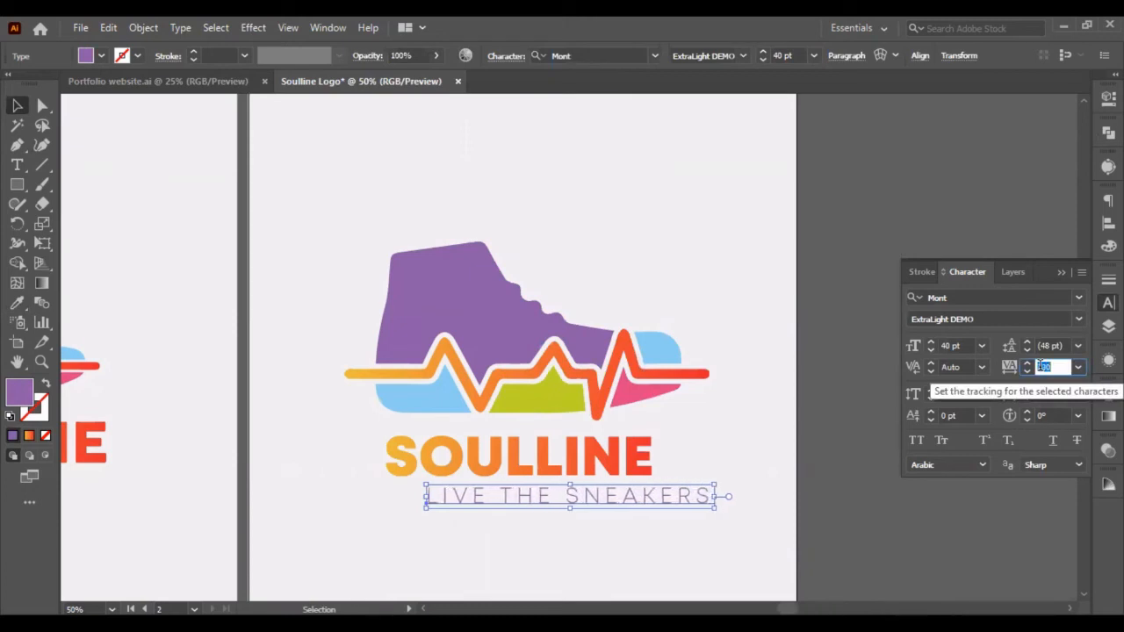
scroll(1041, 365, up, 2)
click(764, 502)
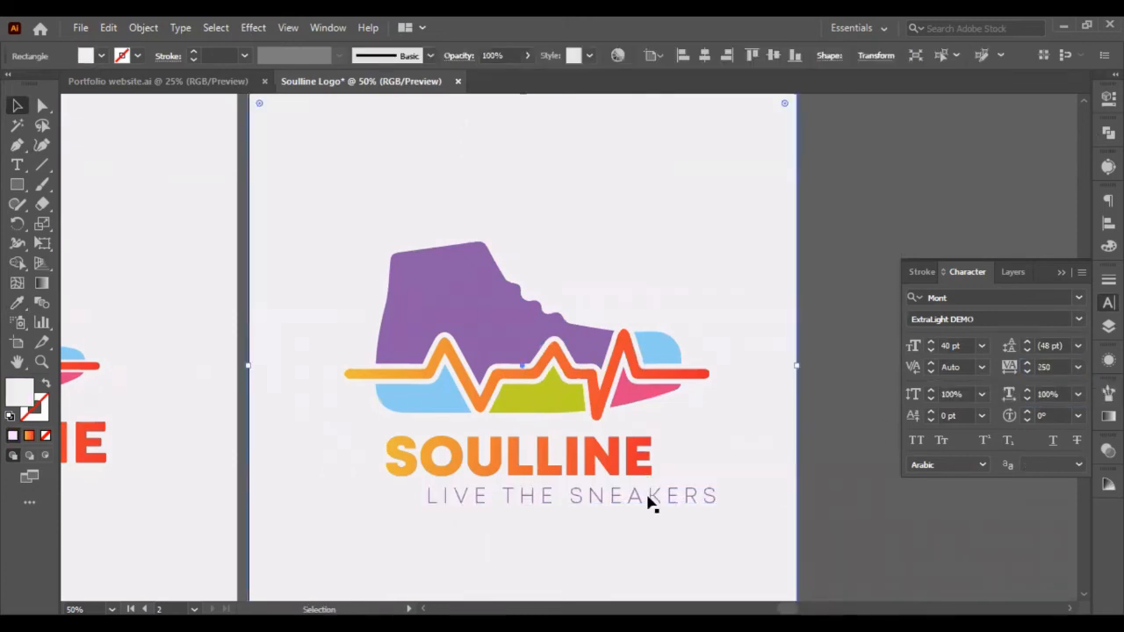
Step: Paste a screenshot of the logo into the document and move it below the LIVE THE SNEAKERS tagline
click(648, 502)
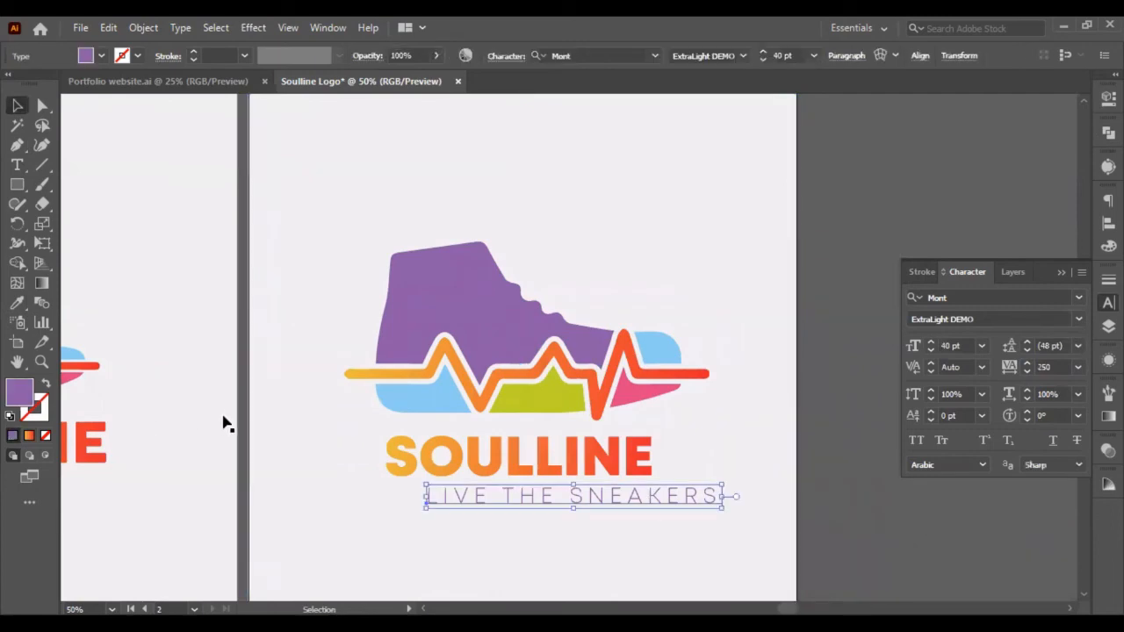
key(ctrl+v)
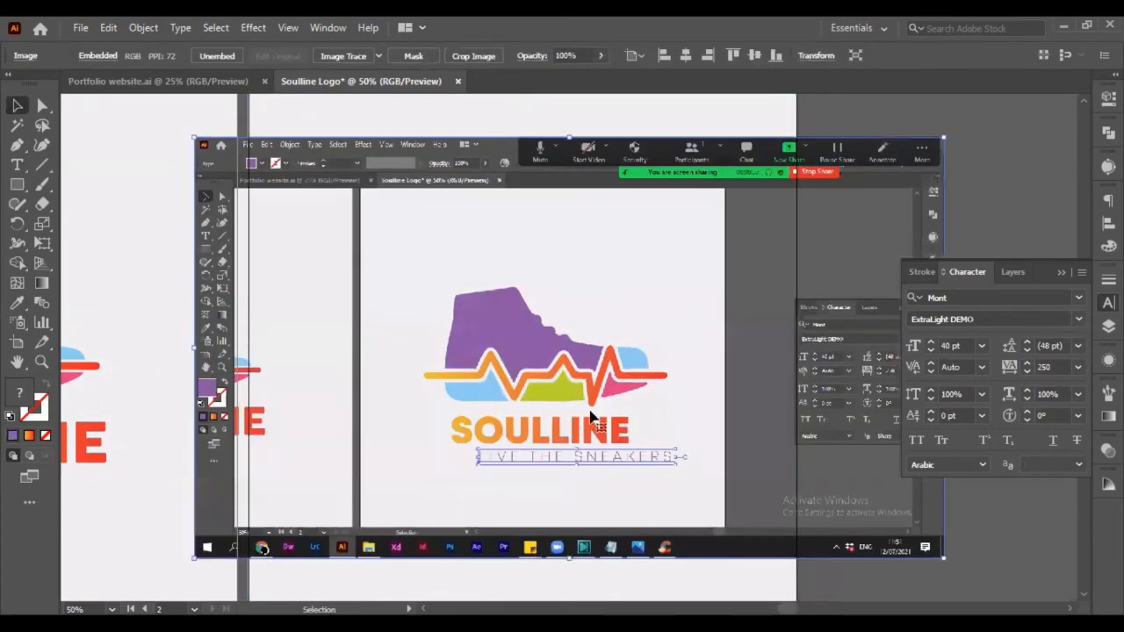
drag(627, 398, 540, 554)
drag(608, 482, 595, 572)
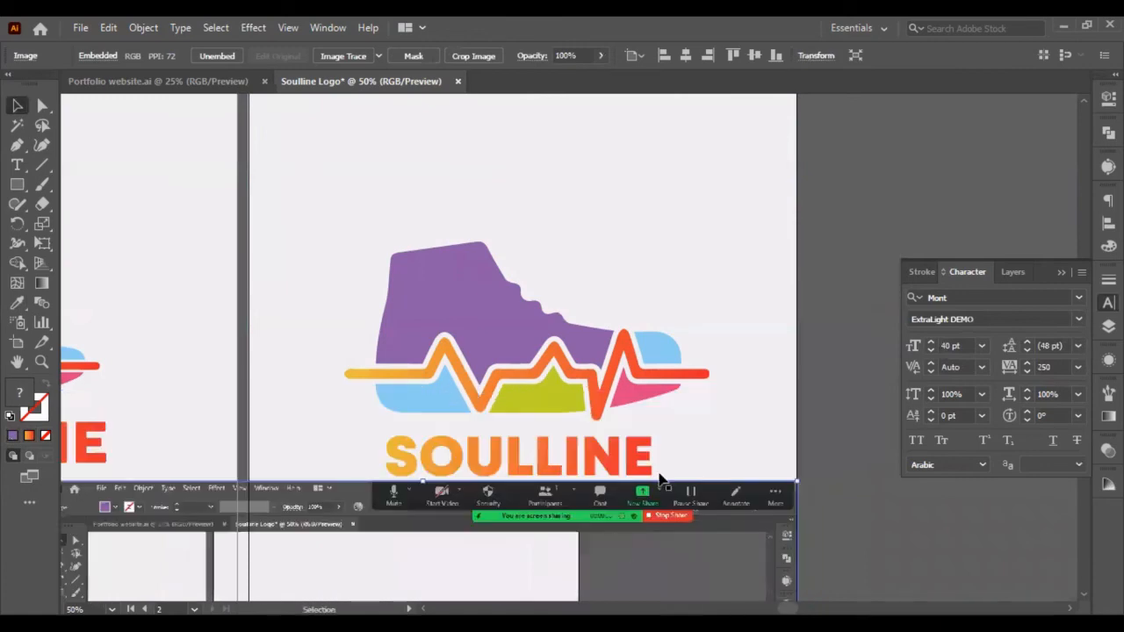
scroll(759, 432, down, 2)
drag(661, 471, 634, 548)
Step: Fill the tagline with the orange sampled from the first peak of the pulse line in the pasted screenshot
click(592, 406)
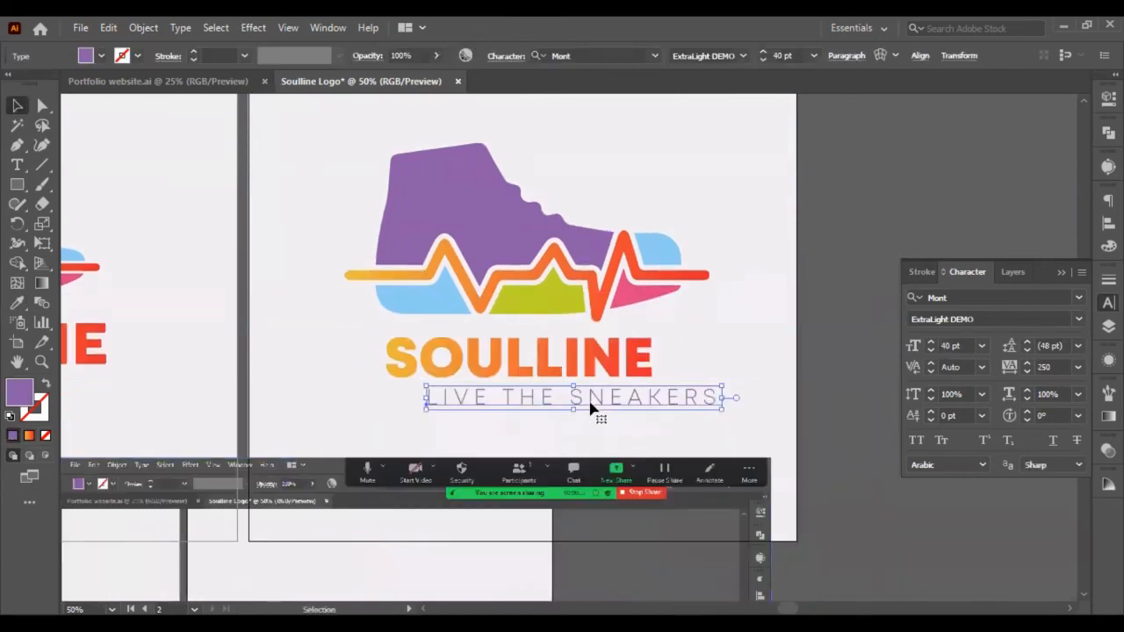
scroll(591, 409, down, 4)
click(16, 305)
scroll(313, 529, up, 3)
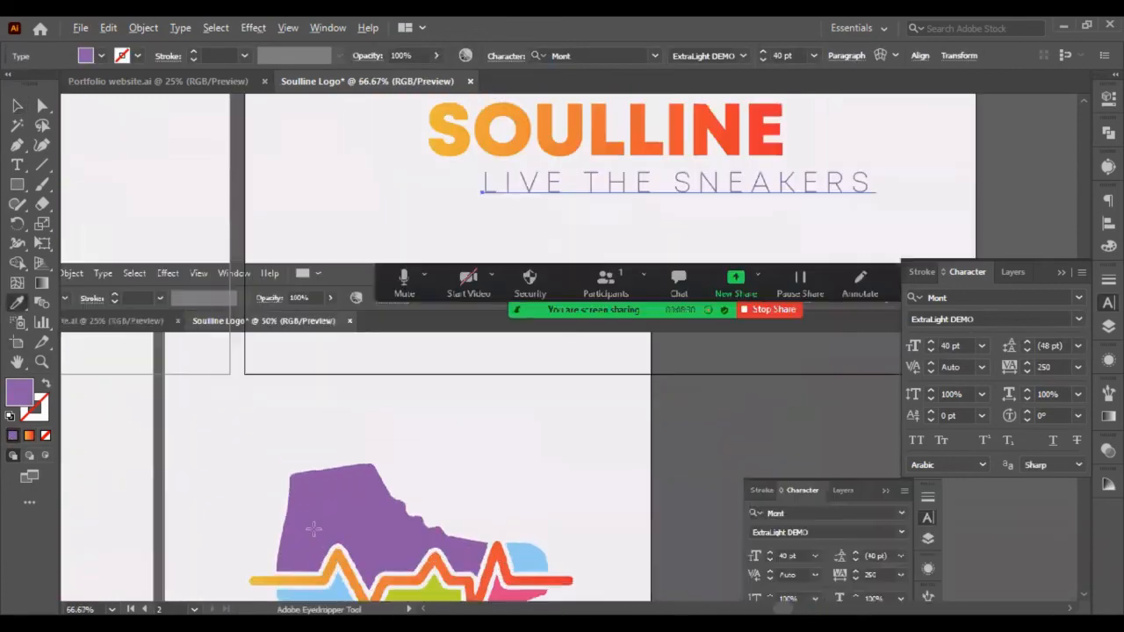
scroll(200, 528, down, 1)
click(182, 569)
scroll(191, 536, down, 2)
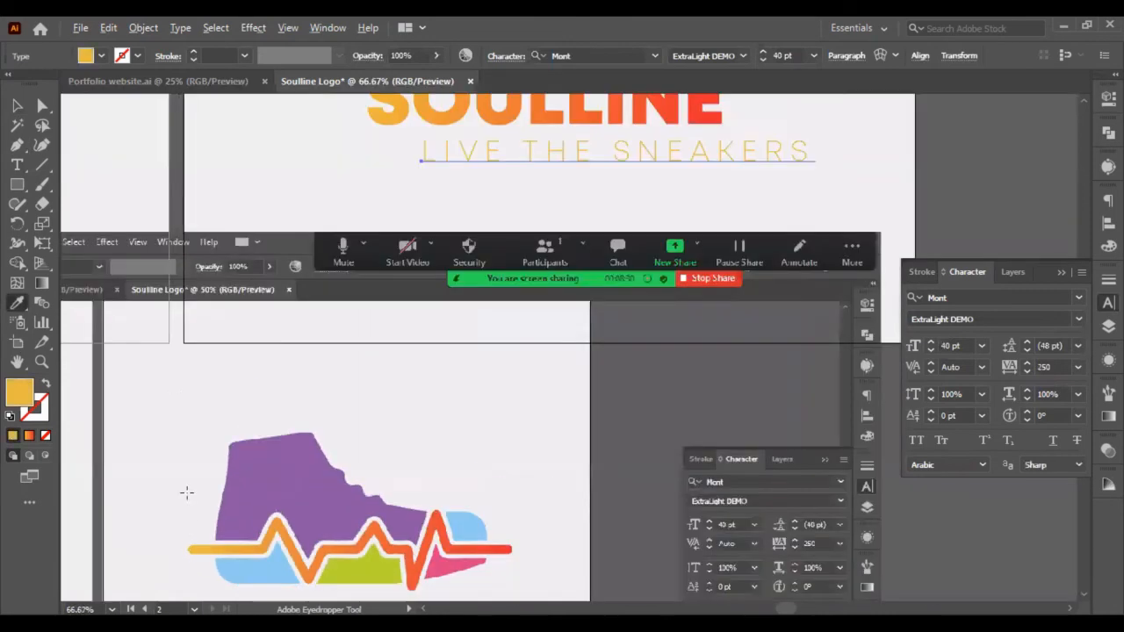
click(283, 528)
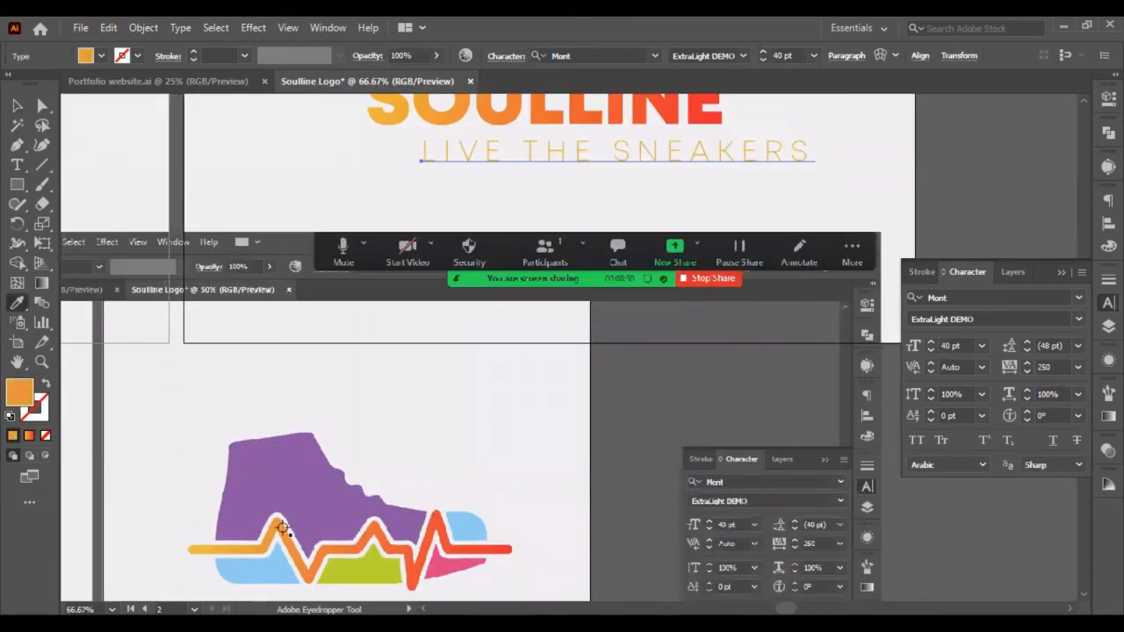
click(275, 330)
key(ctrl+shift+a)
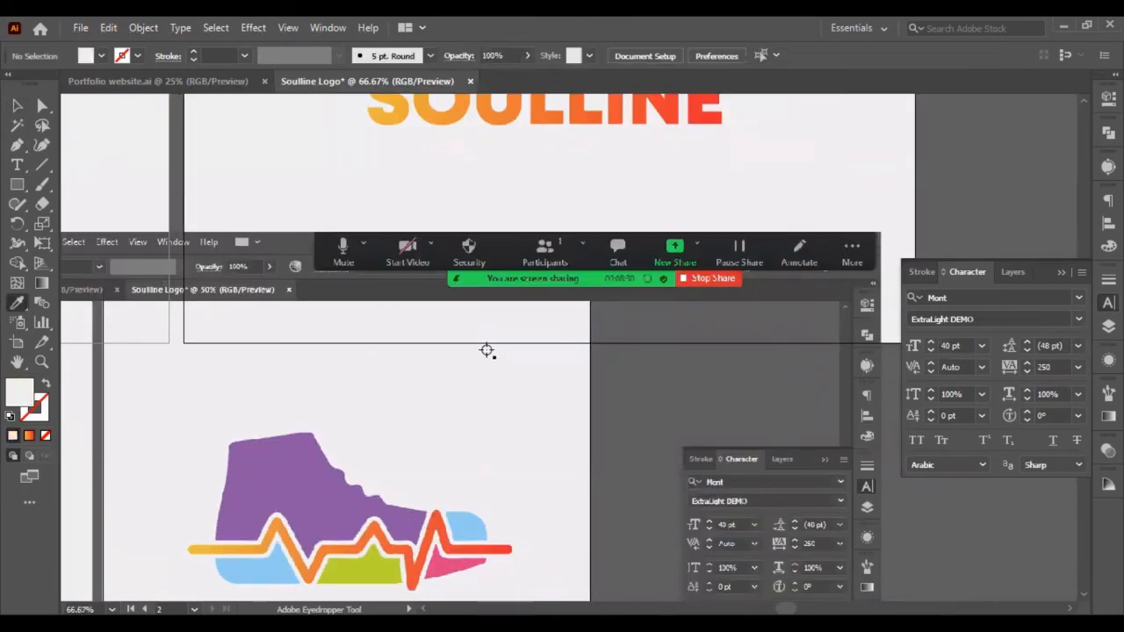
key(ctrl+z)
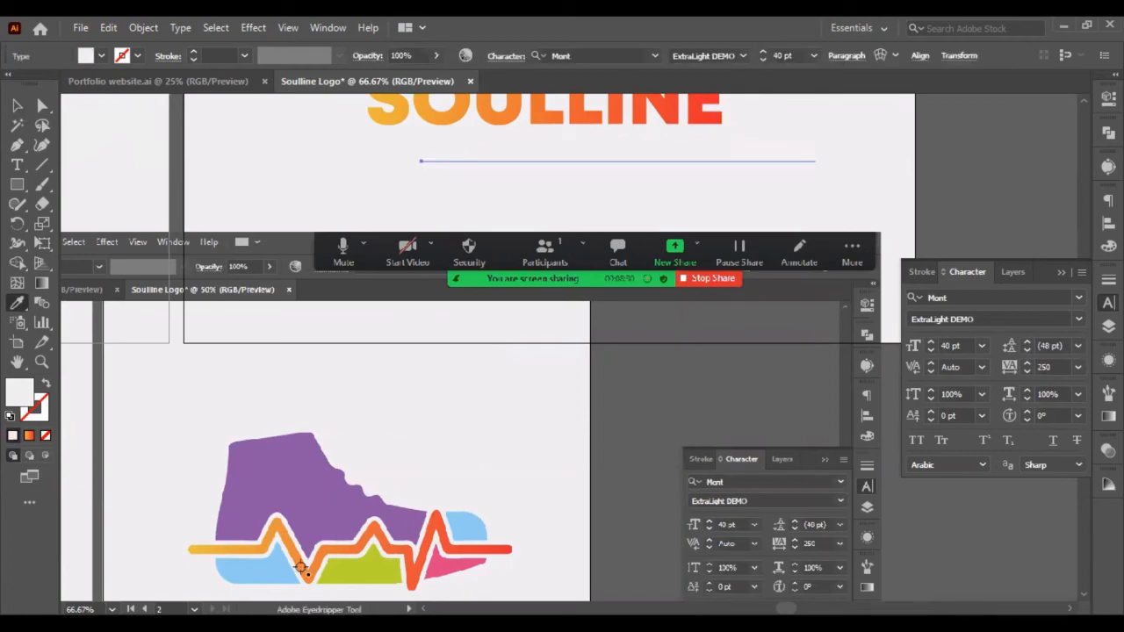
key(ctrl+z)
Step: Delete the pasted screenshot from the document
click(17, 105)
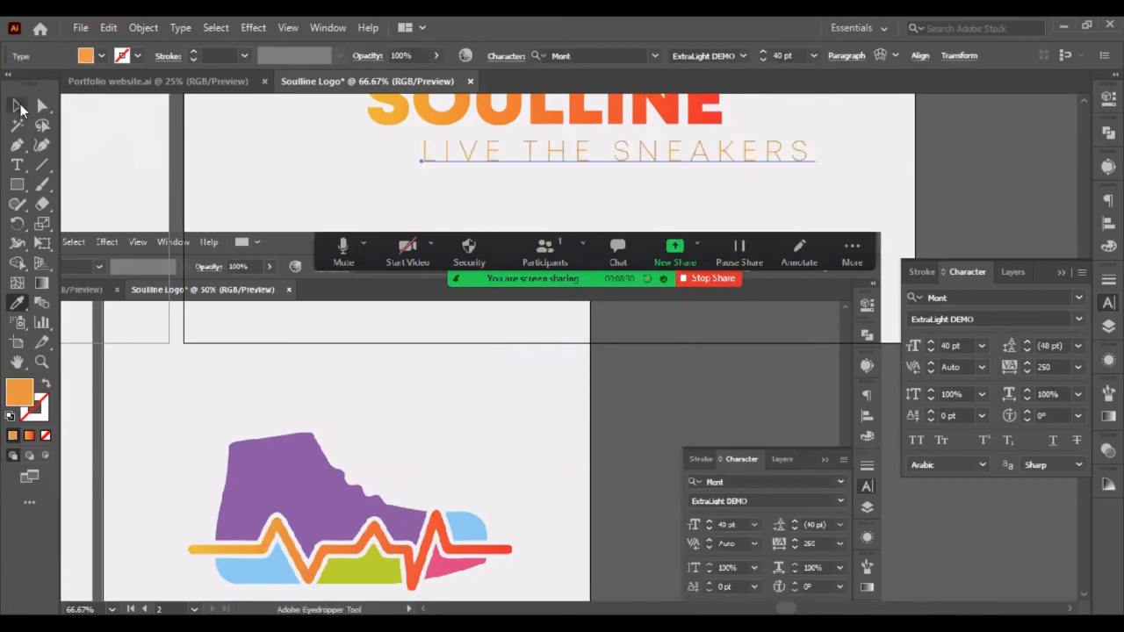
click(391, 362)
scroll(492, 353, down, 3)
scroll(479, 213, up, 3)
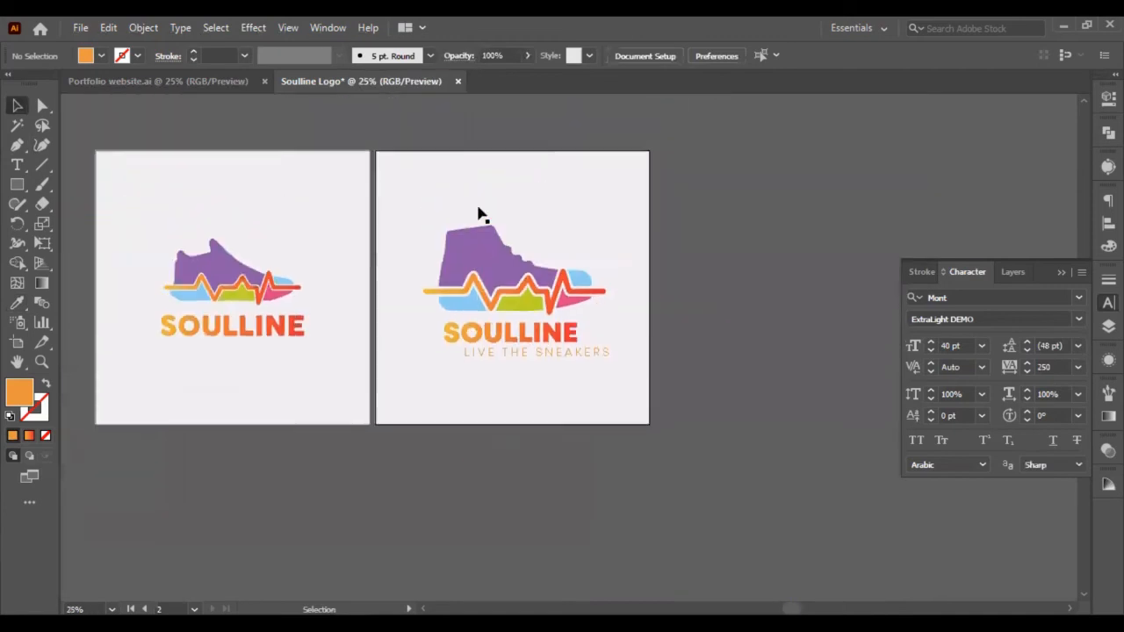
Step: Group the high-top shapes with the pulse line, leaving out the wordmark, the tagline and the background
scroll(508, 351, up, 2)
click(534, 410)
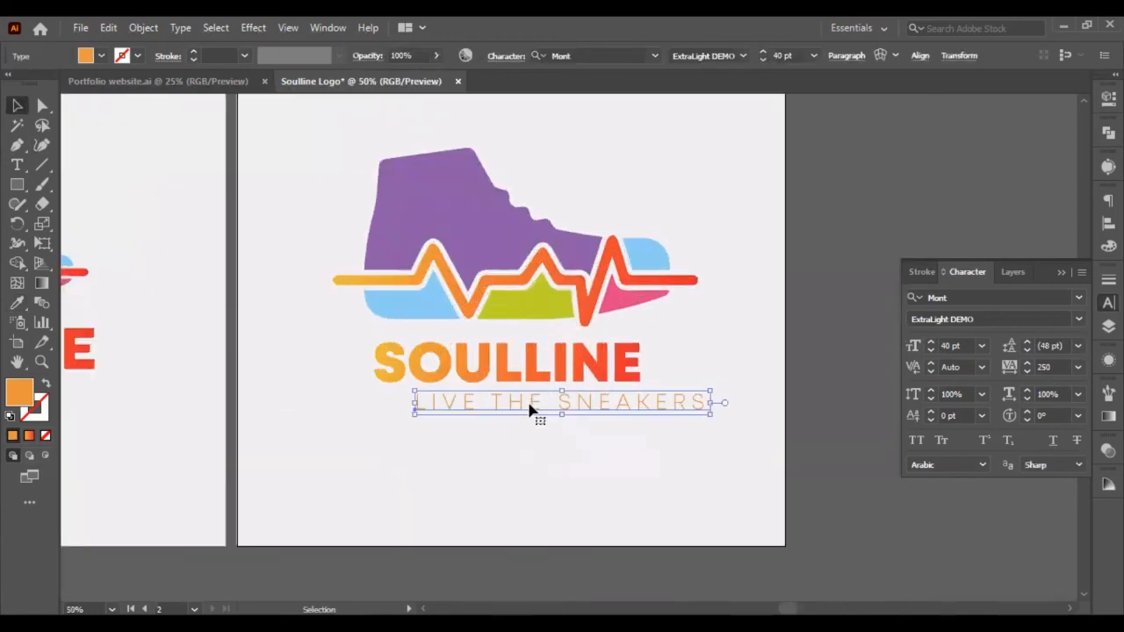
shift+click(577, 377)
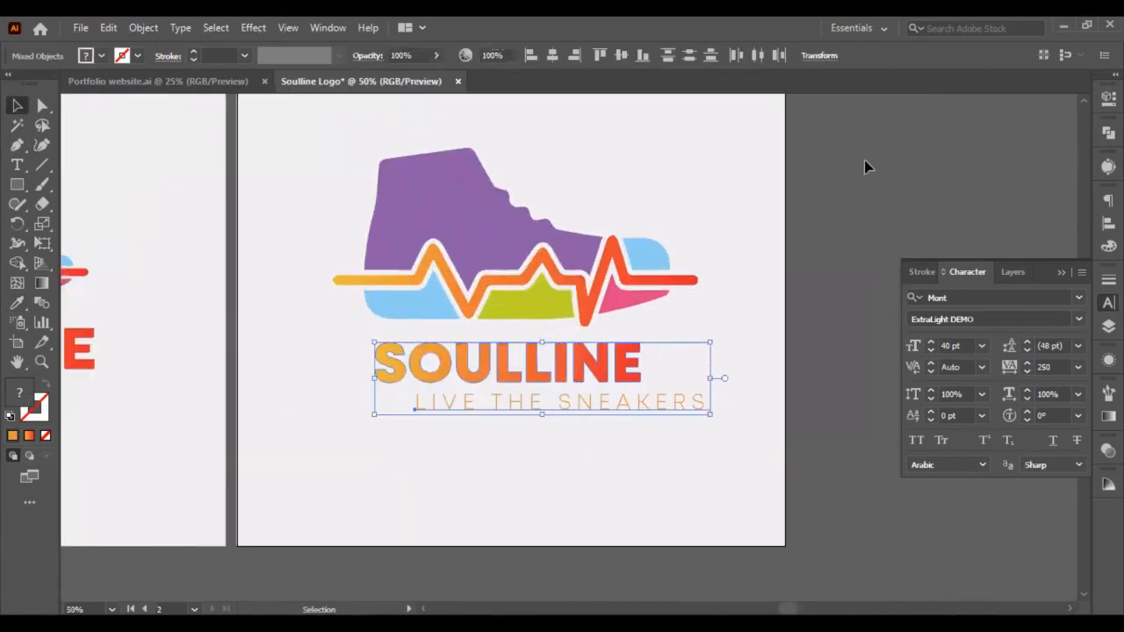
drag(866, 168, 310, 337)
shift+click(310, 336)
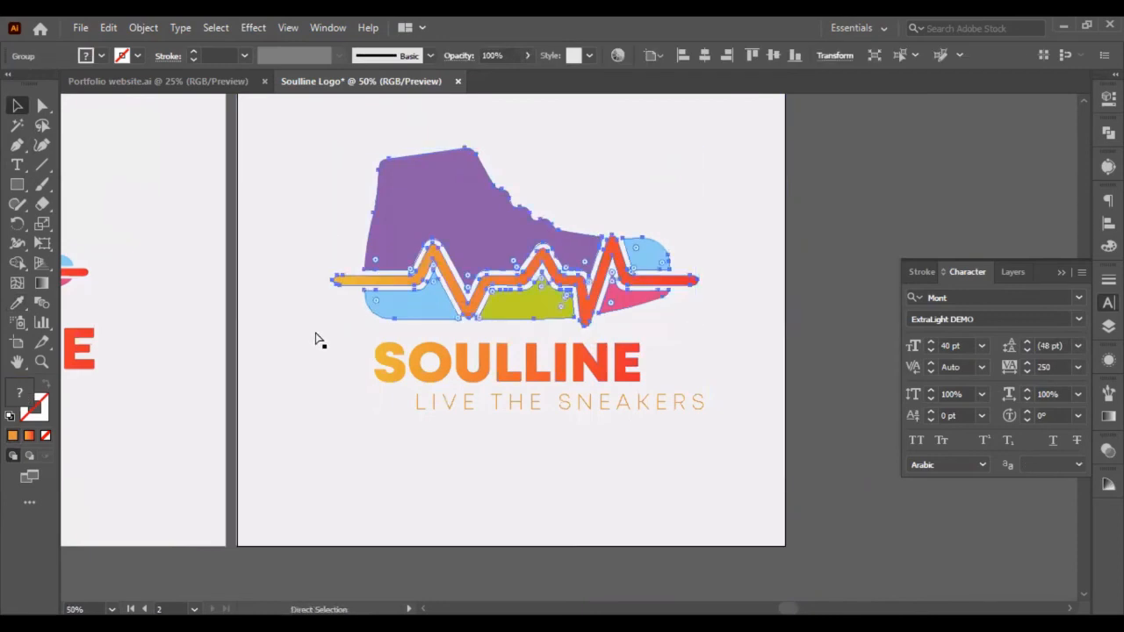
key(ctrl+g)
Step: Align the horizontal centres of the grouped high-top, the SOULLINE wordmark and the tagline
shift+click(502, 376)
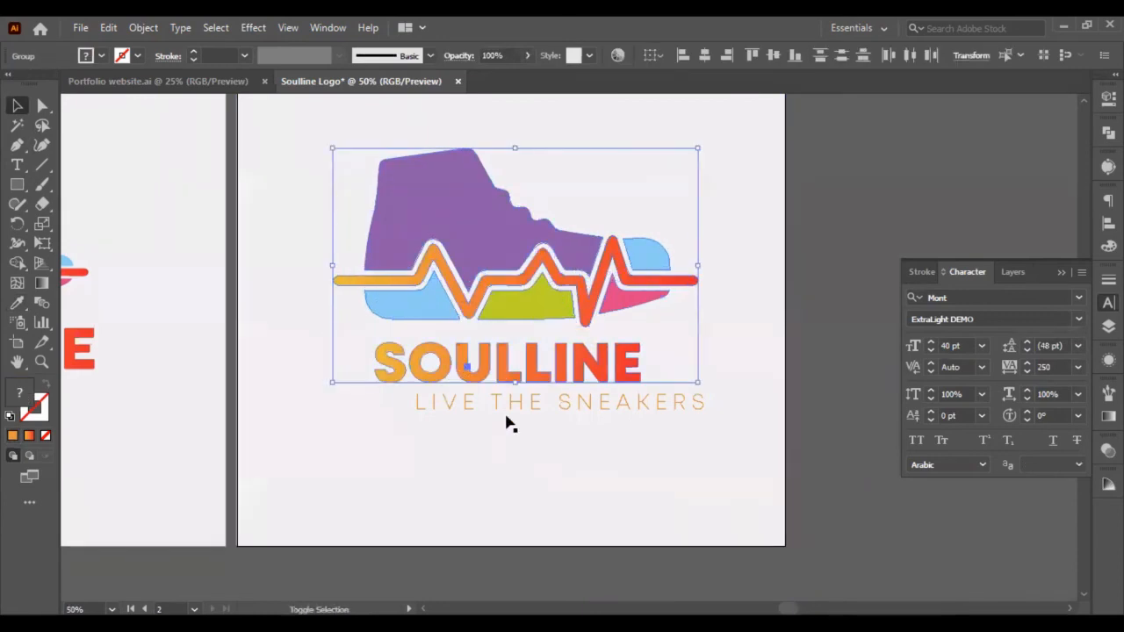
shift+click(509, 411)
click(1108, 223)
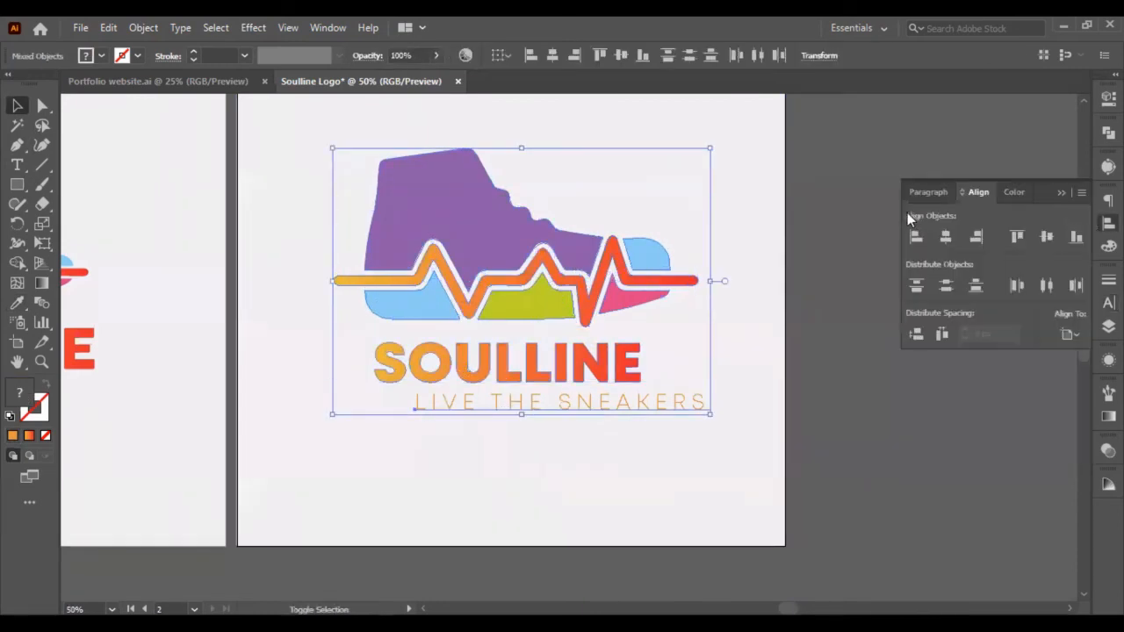
click(946, 236)
click(725, 462)
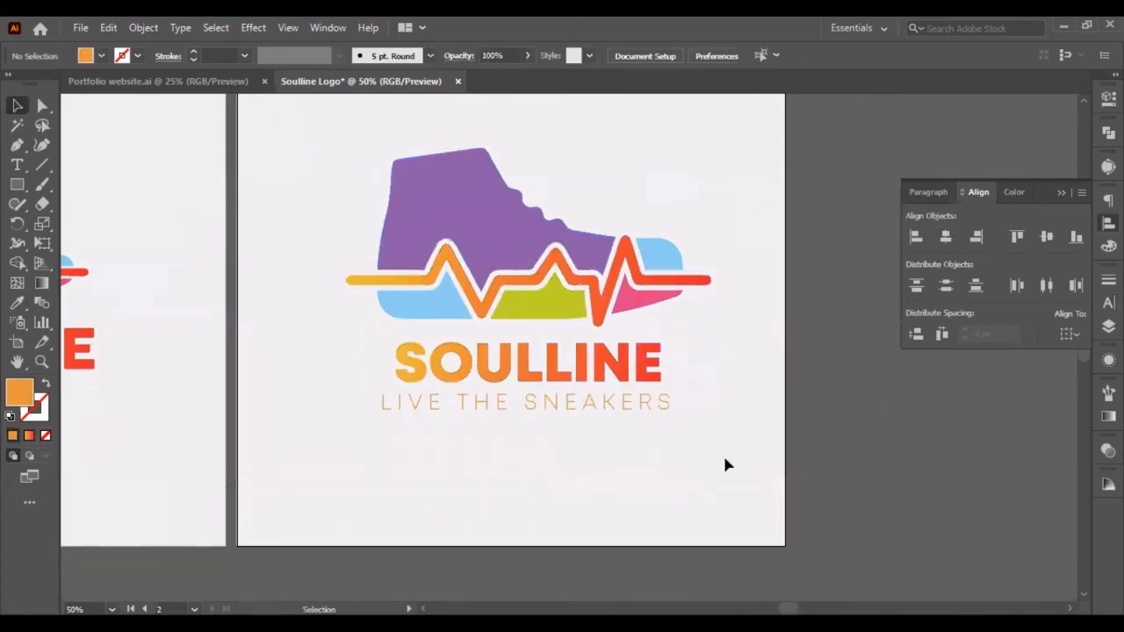
Step: Reduce the tagline's font size to 30 pt
click(584, 407)
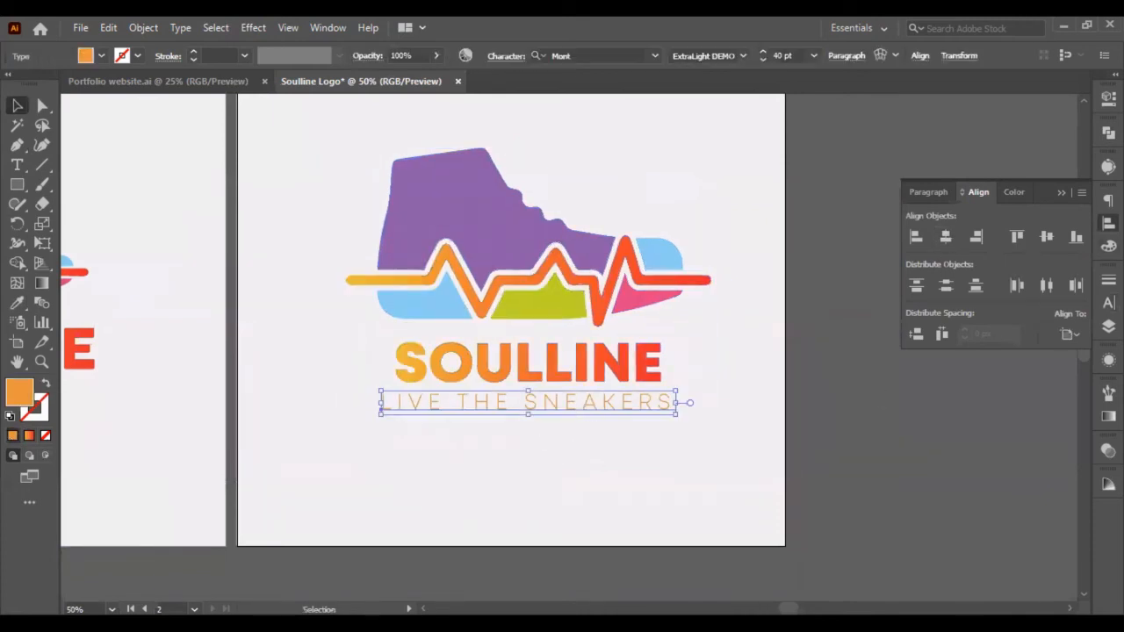
click(1108, 302)
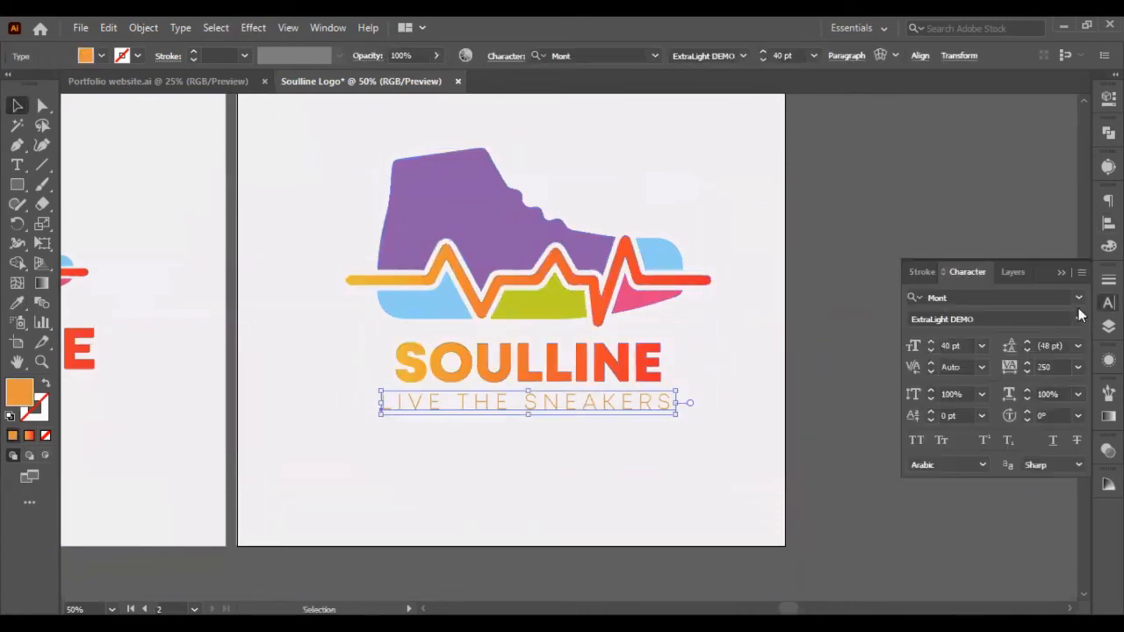
click(956, 345)
key(shift+Down)
Step: Centre the 30 pt tagline and the wordmark horizontally on the high-top as the key object
click(604, 314)
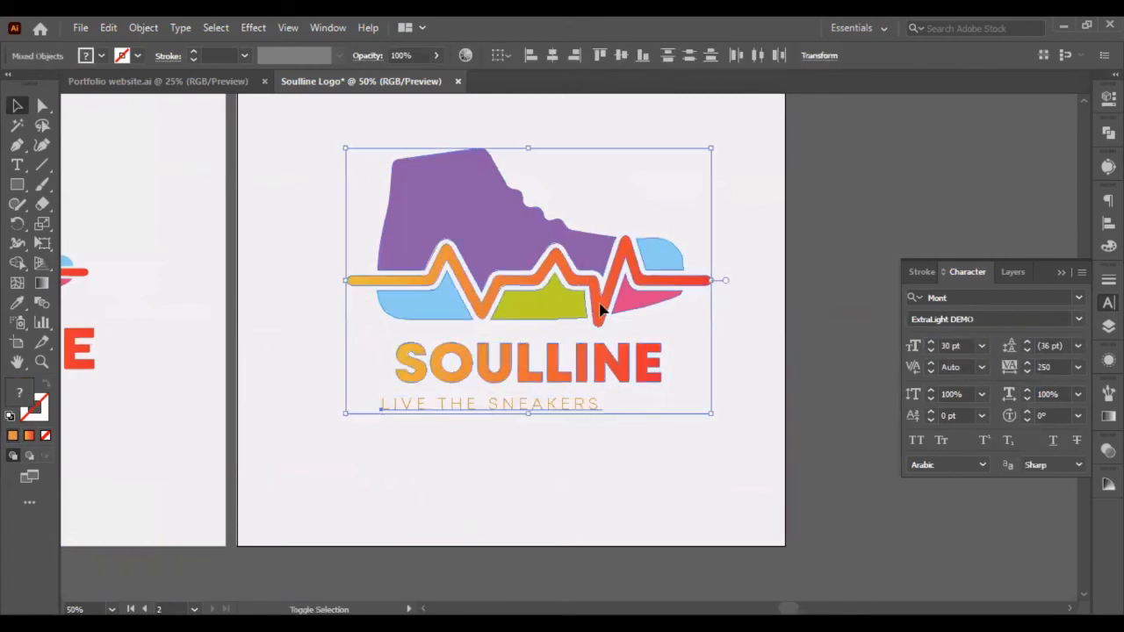
click(1108, 223)
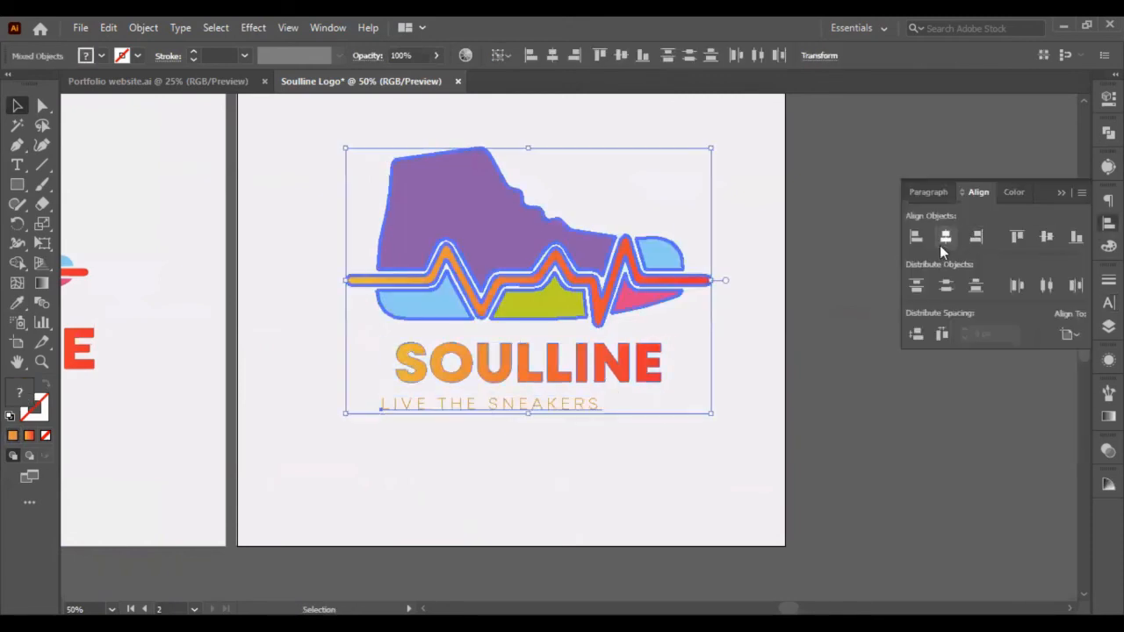
click(943, 239)
click(862, 451)
Step: Group the high-top, wordmark and tagline without the background, and centre the group horizontally and vertically on the second artboard
scroll(602, 438, up, 3)
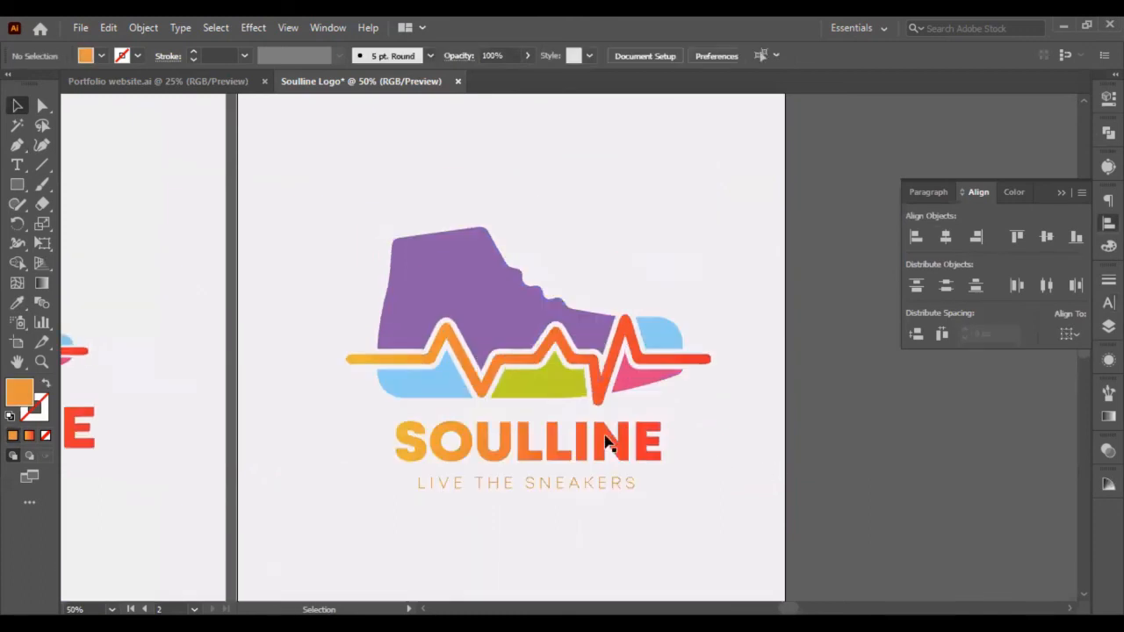
drag(821, 262, 308, 546)
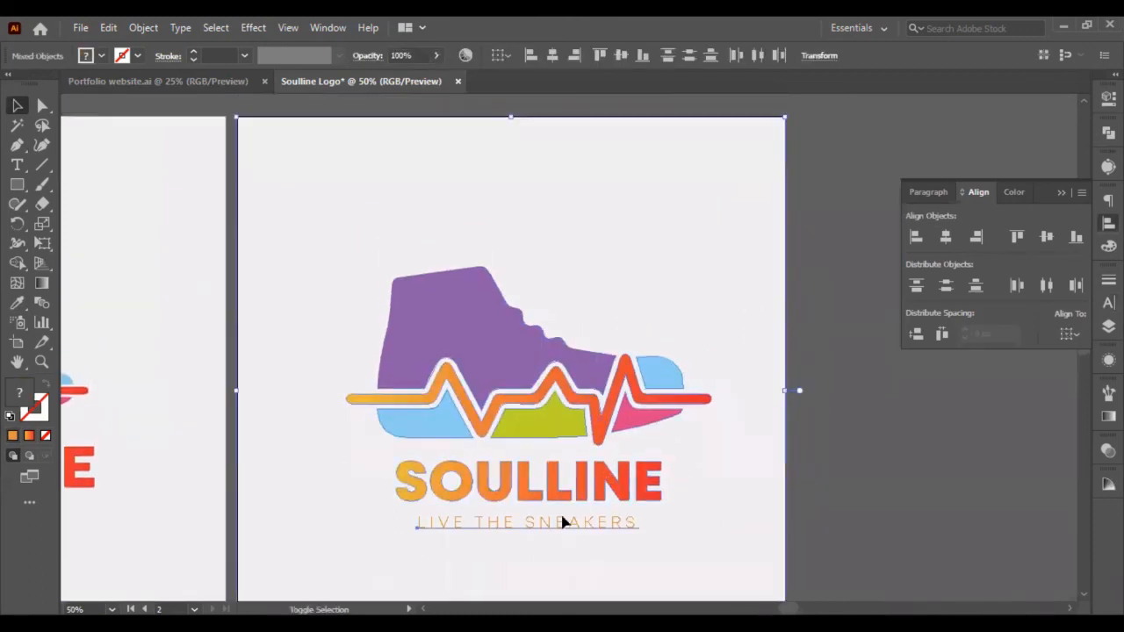
shift+click(743, 452)
key(ctrl+g)
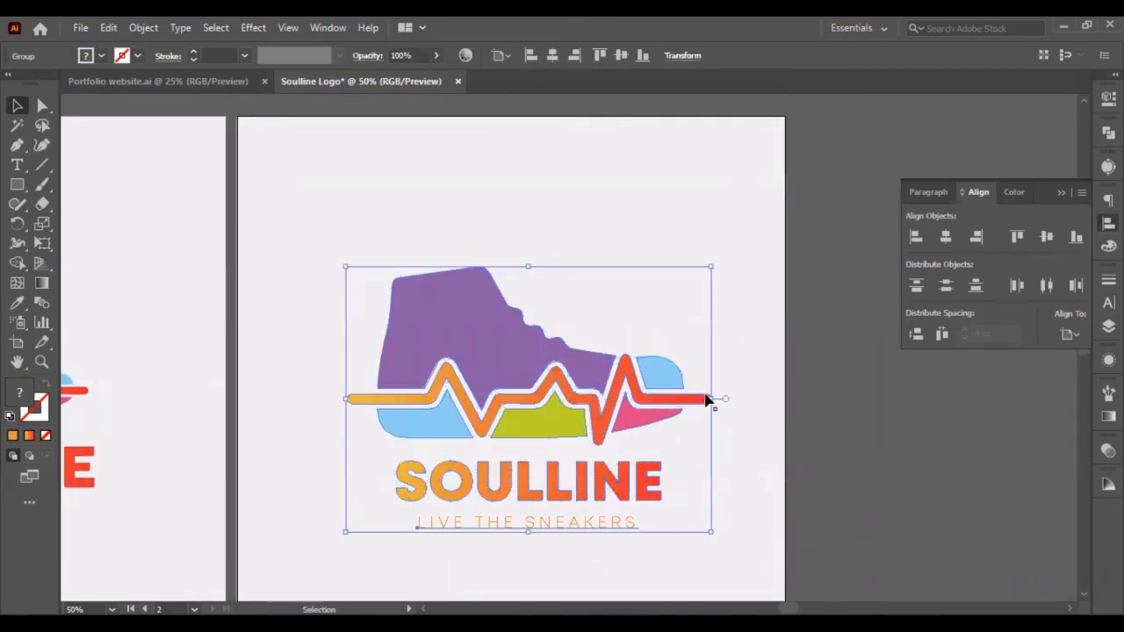
click(955, 237)
click(1047, 237)
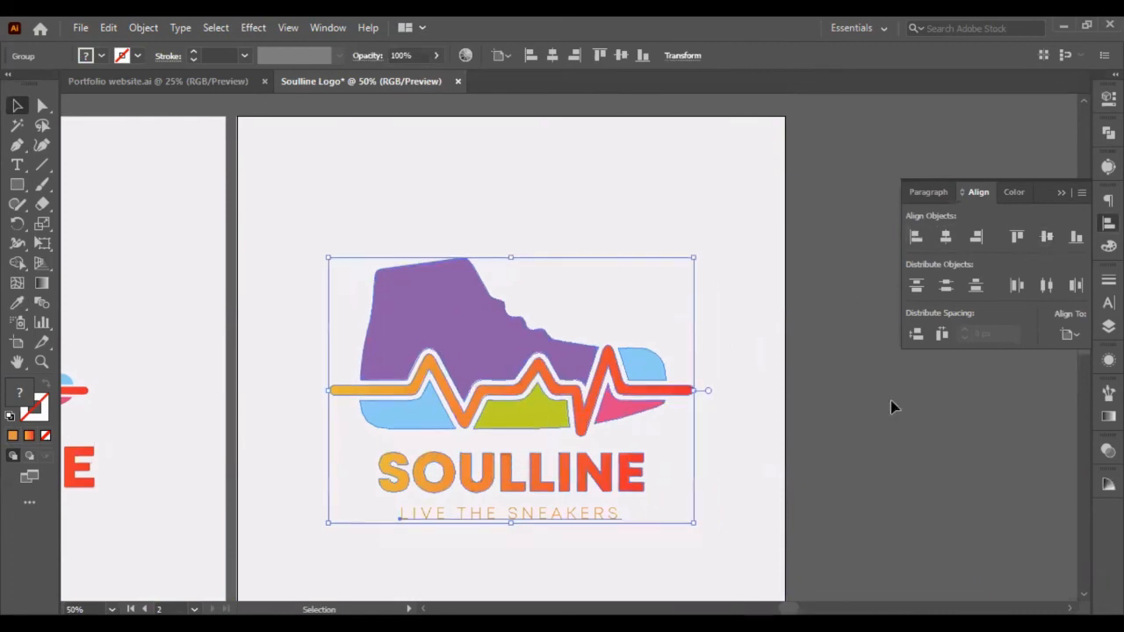
click(854, 463)
Step: Compare the low-top logo with the high-top variation across the two artboards, checking overall proportions and close-up details
scroll(854, 462, down, 2)
scroll(807, 469, right, 3)
scroll(629, 449, left, 3)
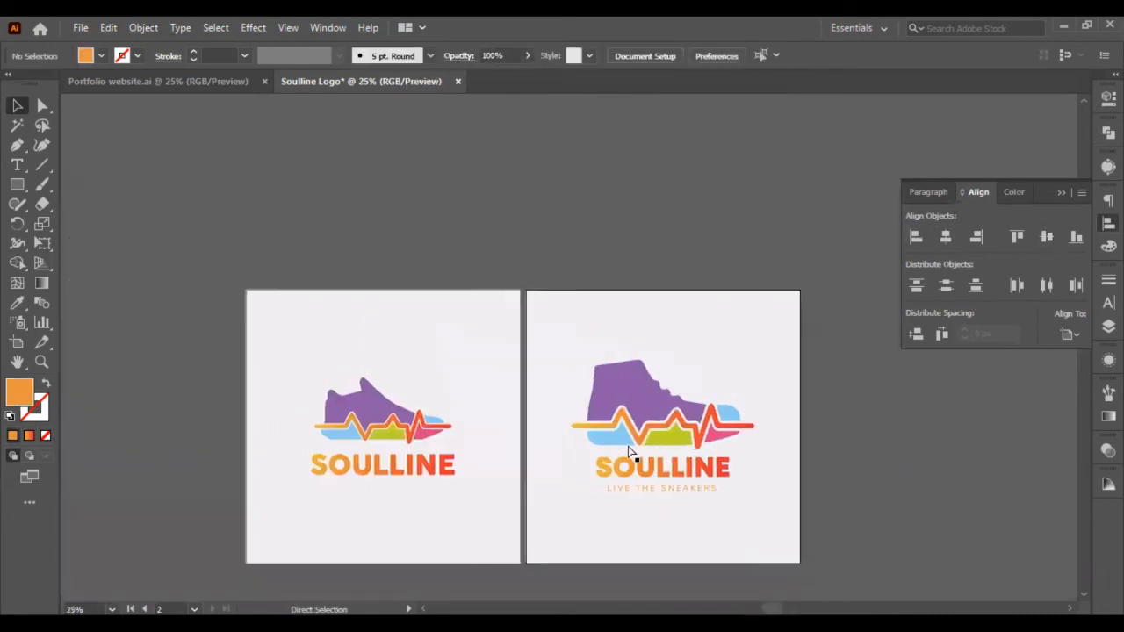
scroll(624, 449, up, 2)
scroll(330, 457, left, 2)
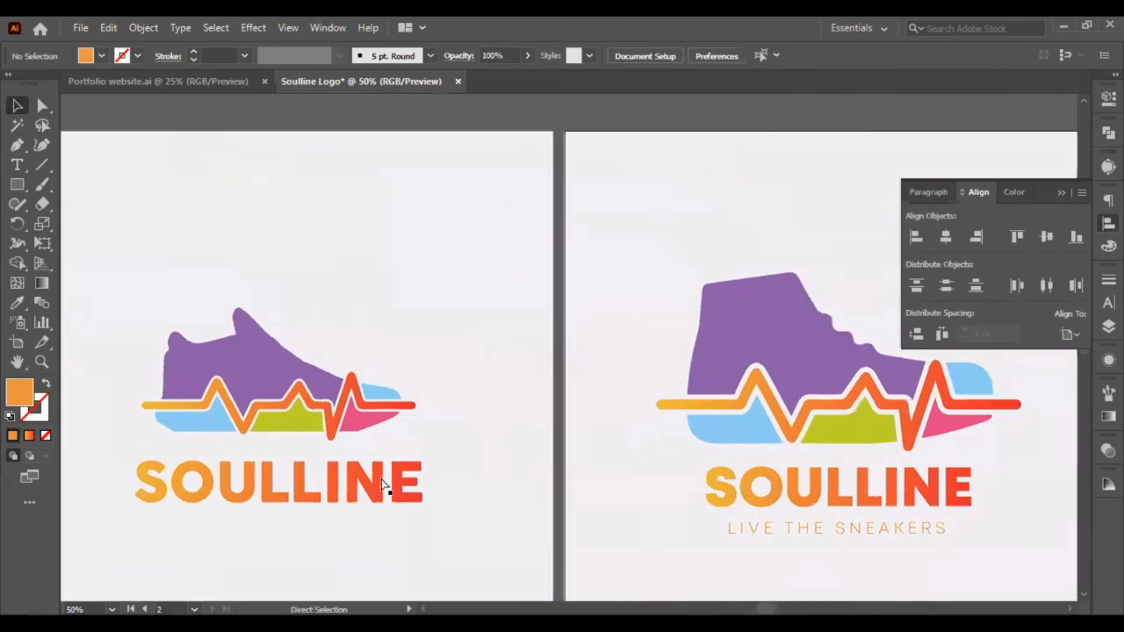
scroll(503, 451, right, 3)
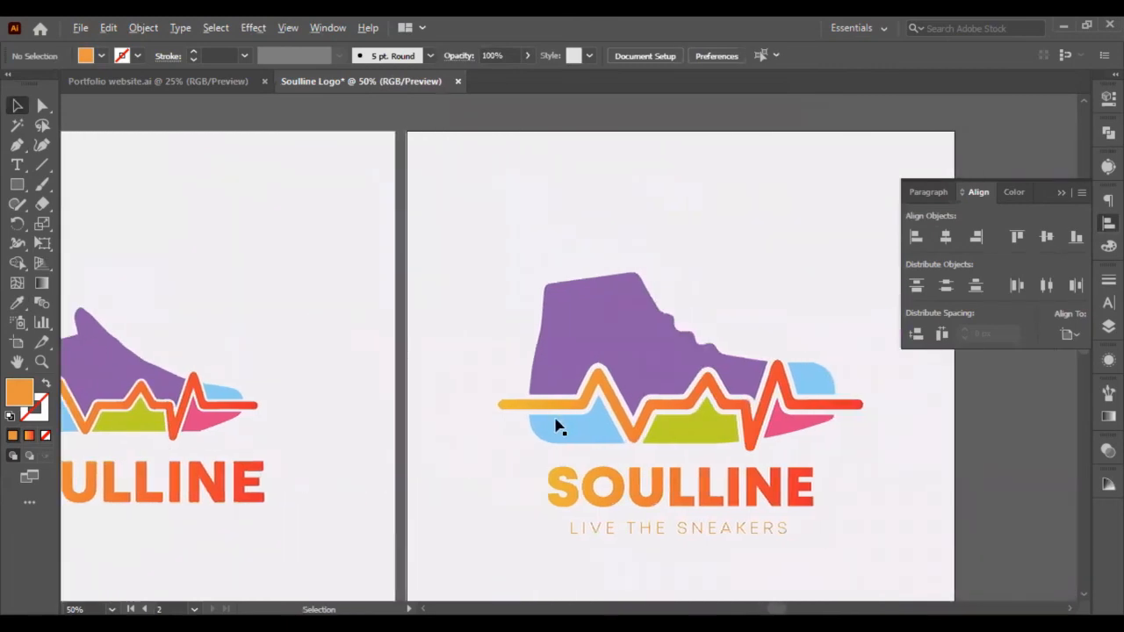
scroll(562, 430, down, 2)
scroll(646, 461, up, 2)
scroll(638, 463, down, 1)
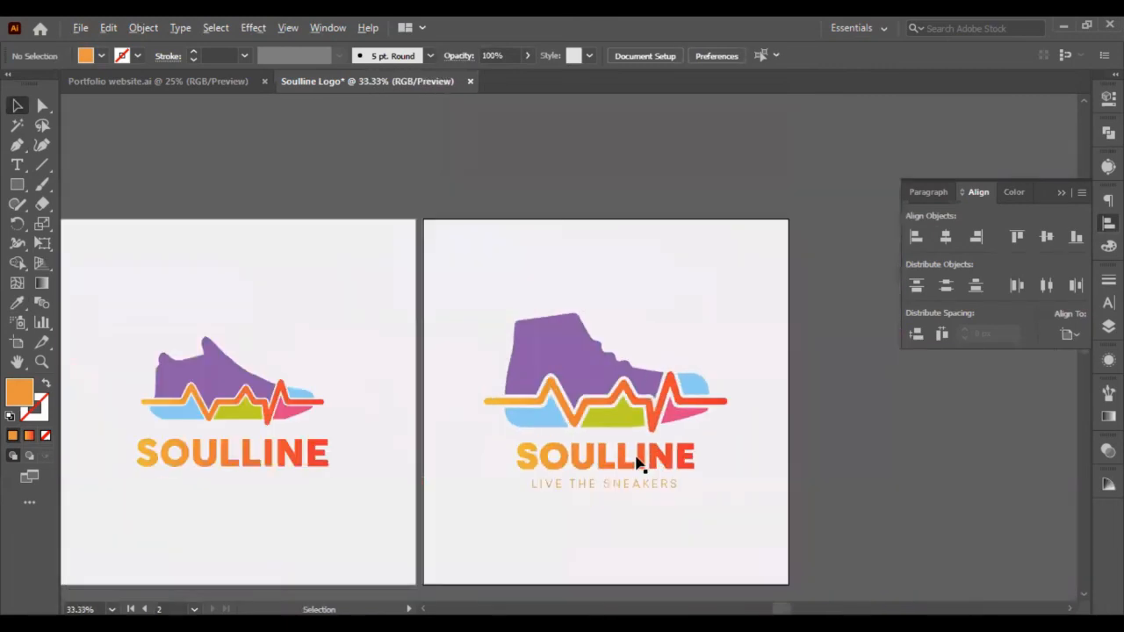
scroll(642, 469, right, 1)
scroll(632, 482, left, 3)
scroll(492, 500, left, 1)
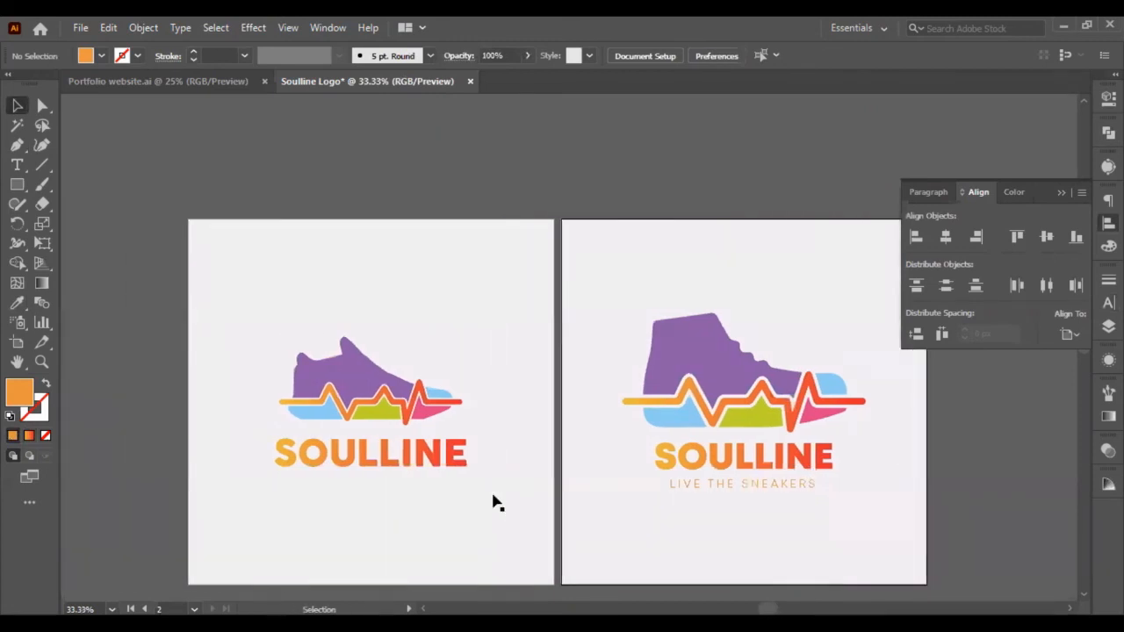